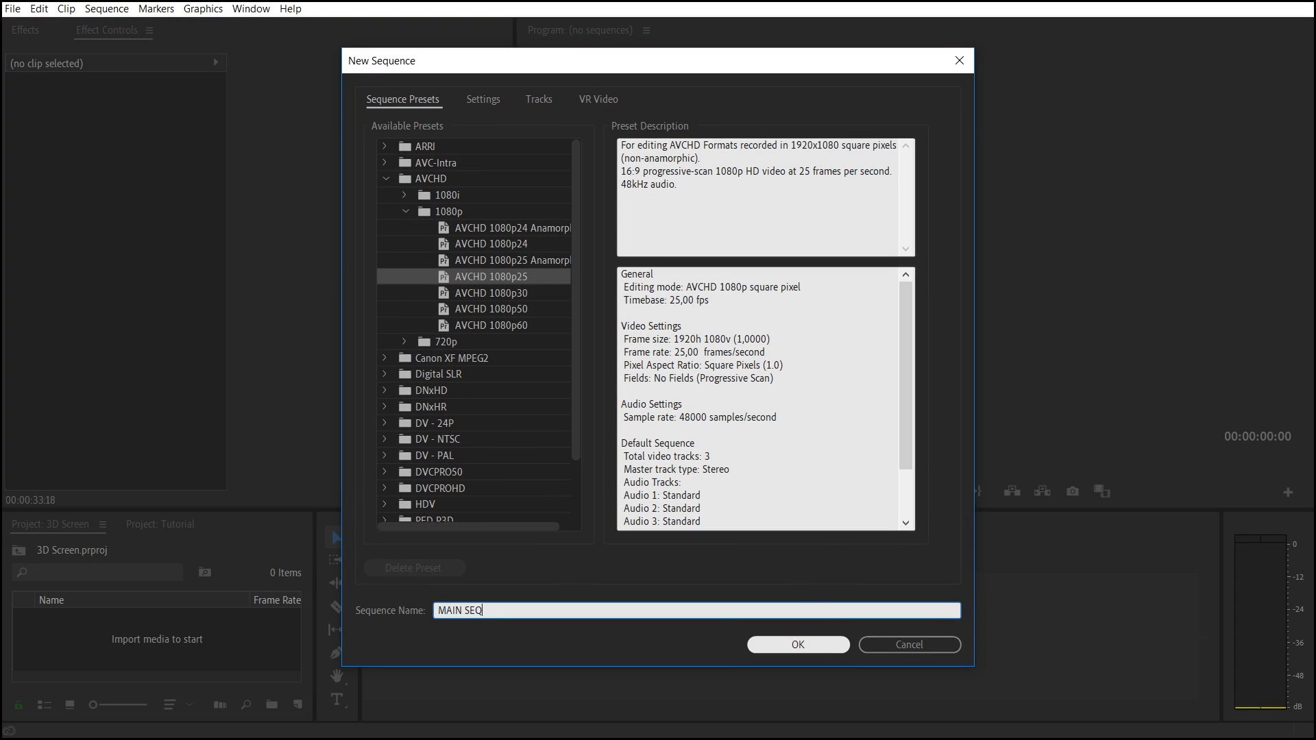
# Confirm MAIN SEQUENCE, then create a custom 2880×1620 sequence named Screen Holder.
pyautogui.click(836, 643)
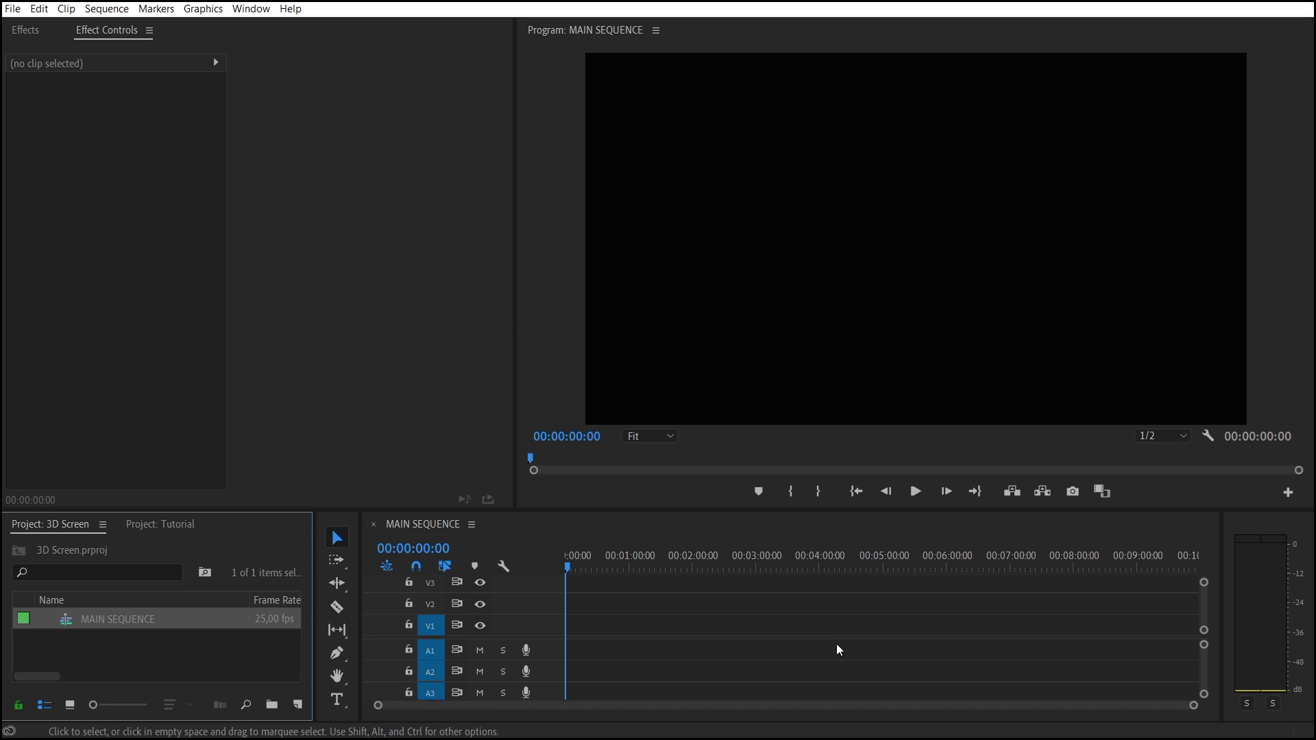
pyautogui.click(305, 704)
pyautogui.click(345, 499)
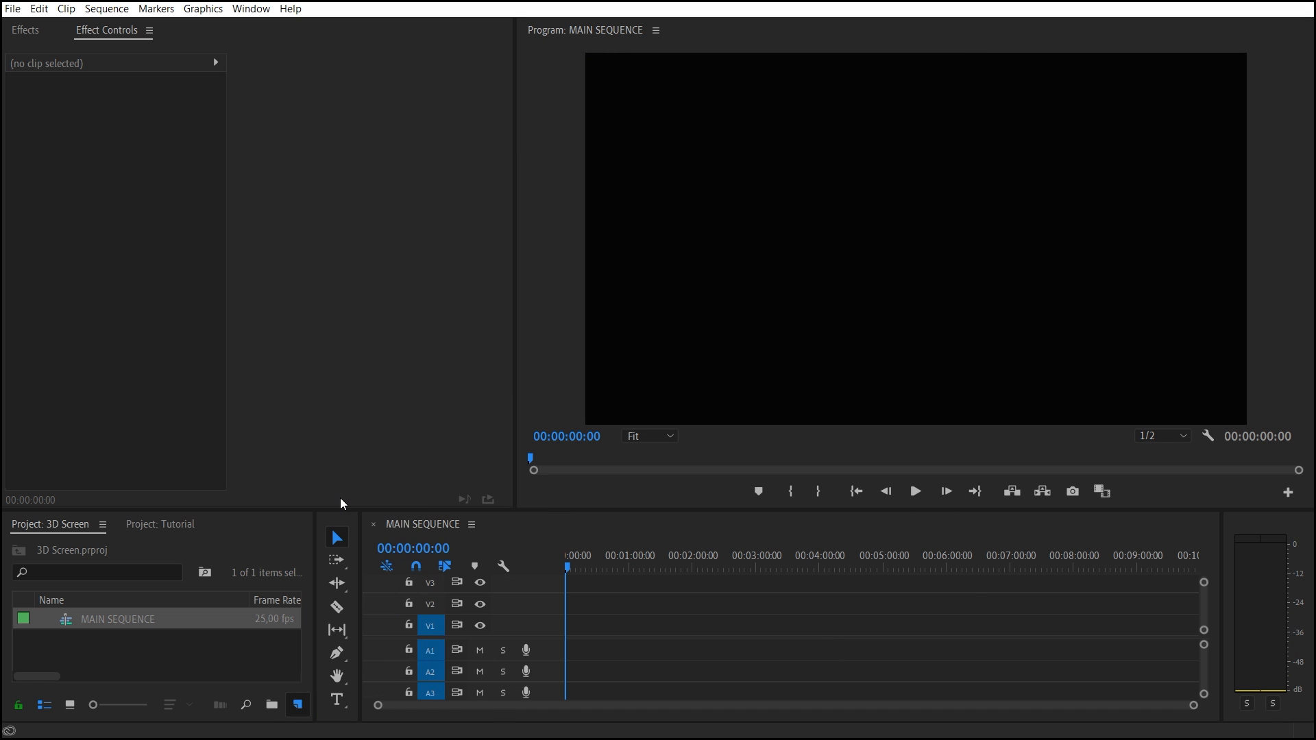
pyautogui.click(483, 99)
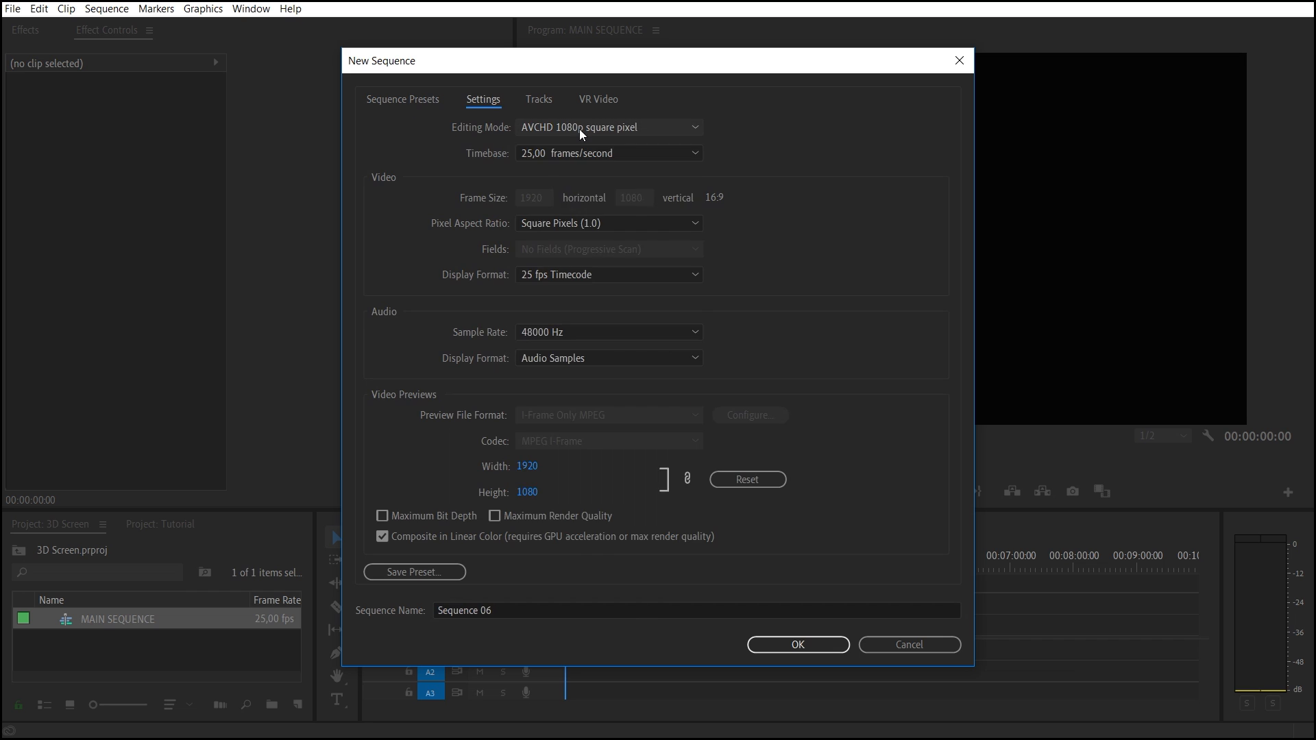
pyautogui.click(606, 126)
pyautogui.scroll(5, 606, 257)
pyautogui.click(565, 153)
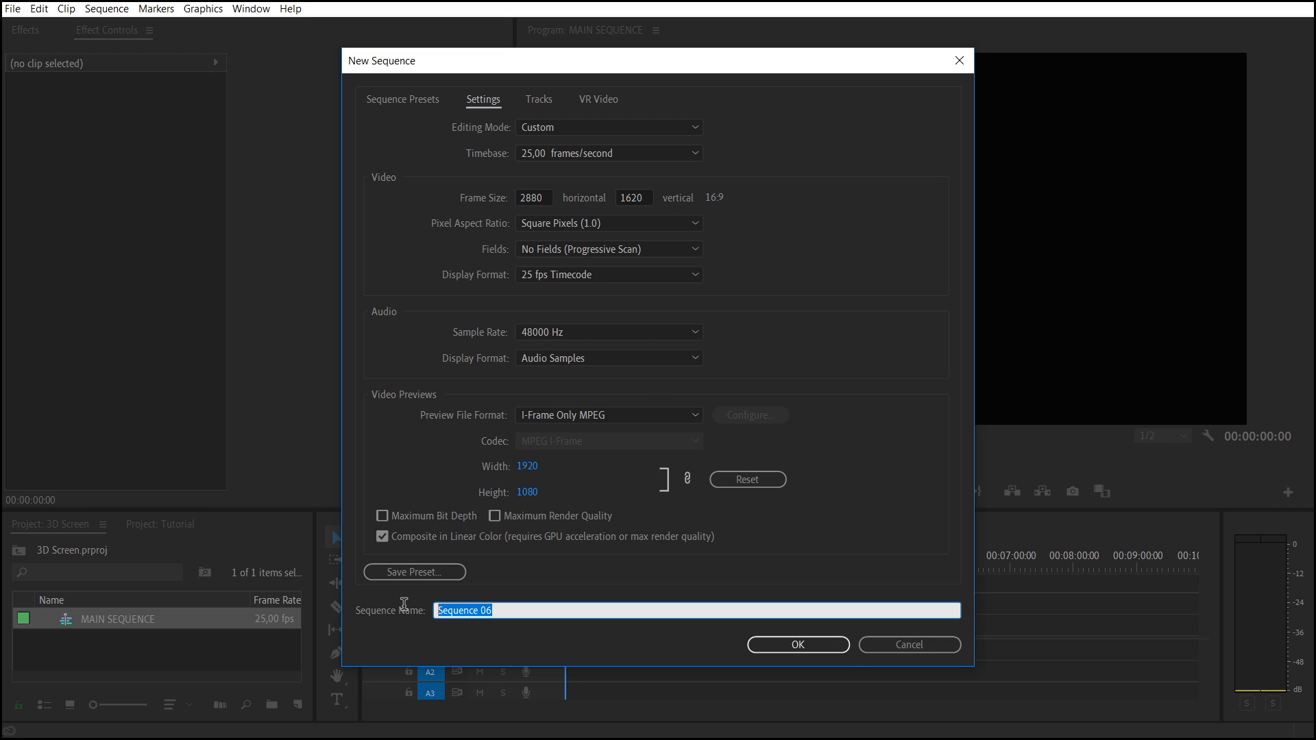
pyautogui.write('Screen Holder')
pyautogui.click(799, 644)
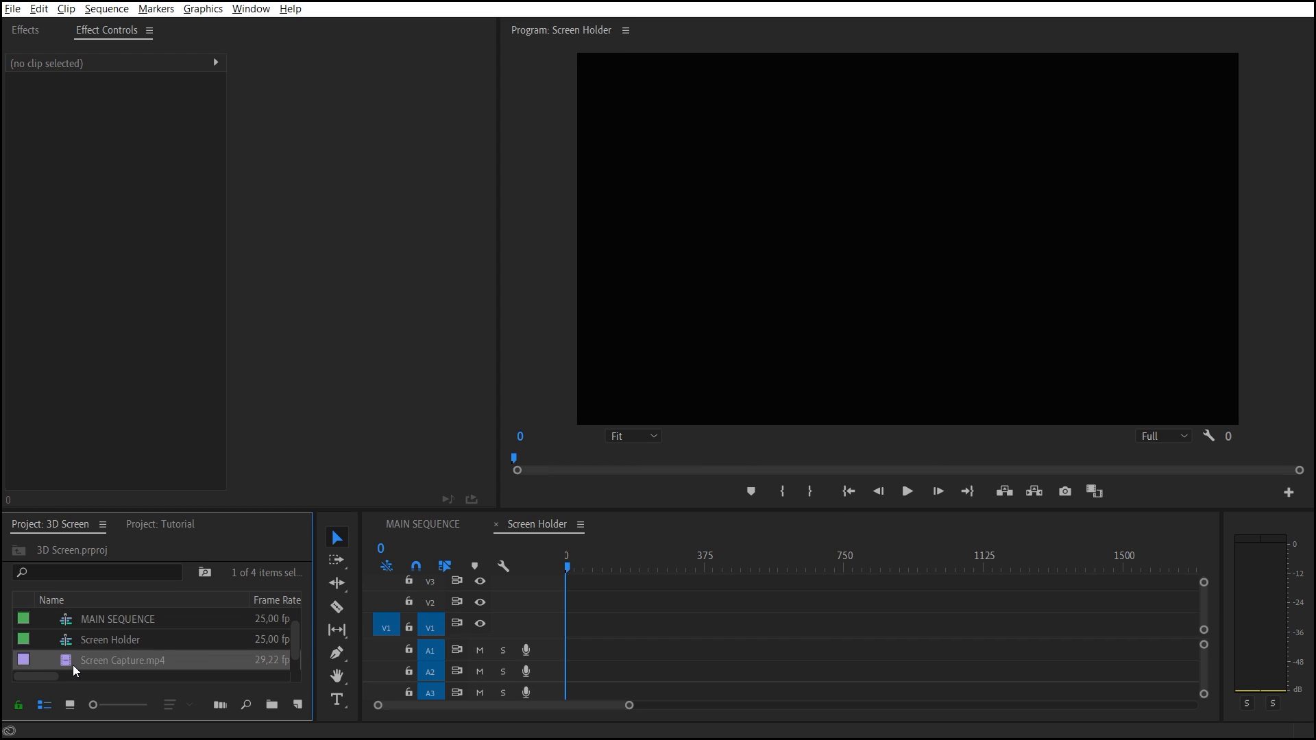
# Place Screen Capture.mp4 on V1 and stack Screen Texture.png above it on V2.
pyautogui.moveTo(555, 640); pyautogui.dragTo(568, 623)
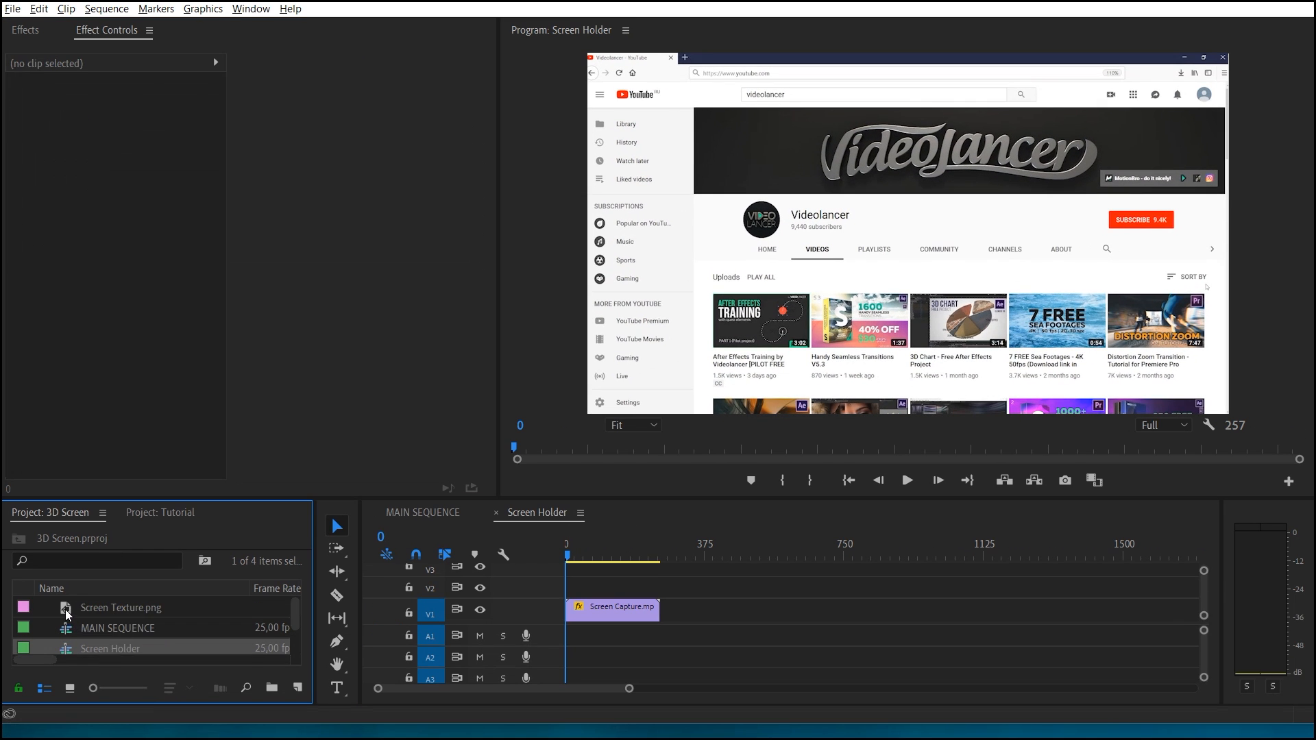
pyautogui.doubleClick(67, 611)
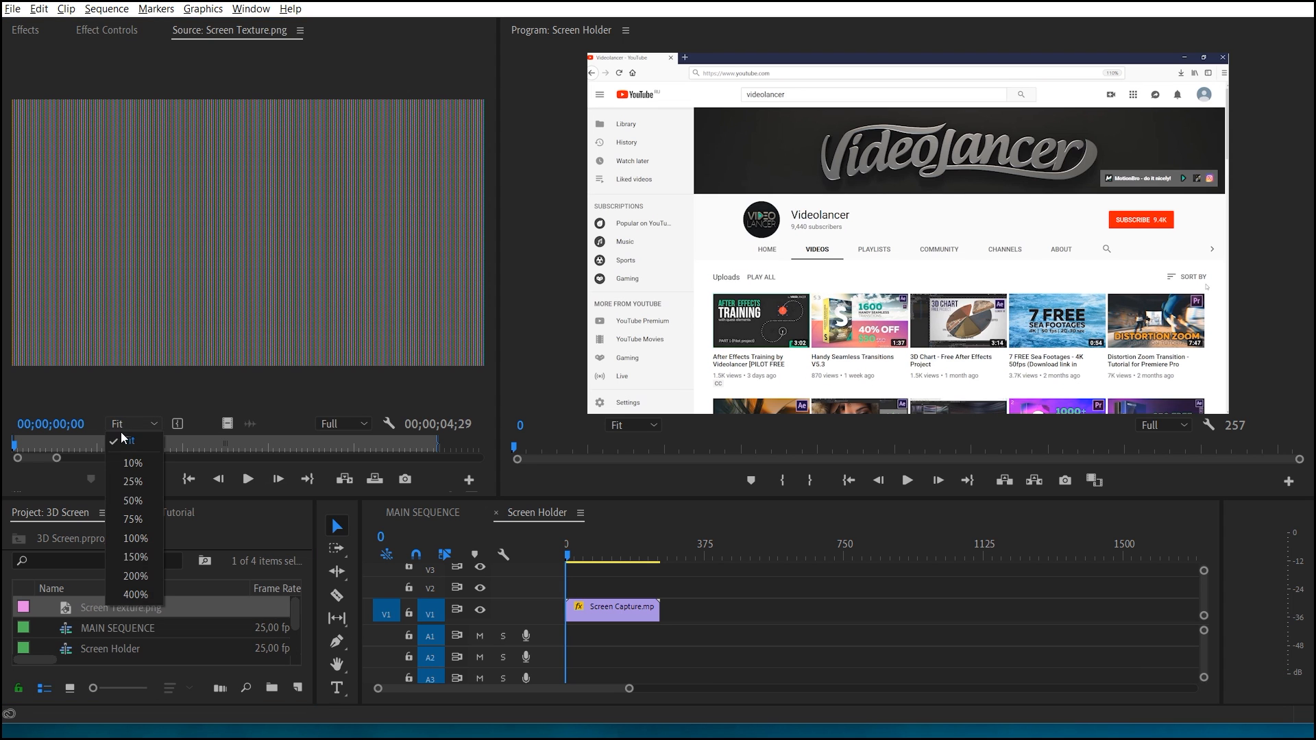
pyautogui.click(129, 577)
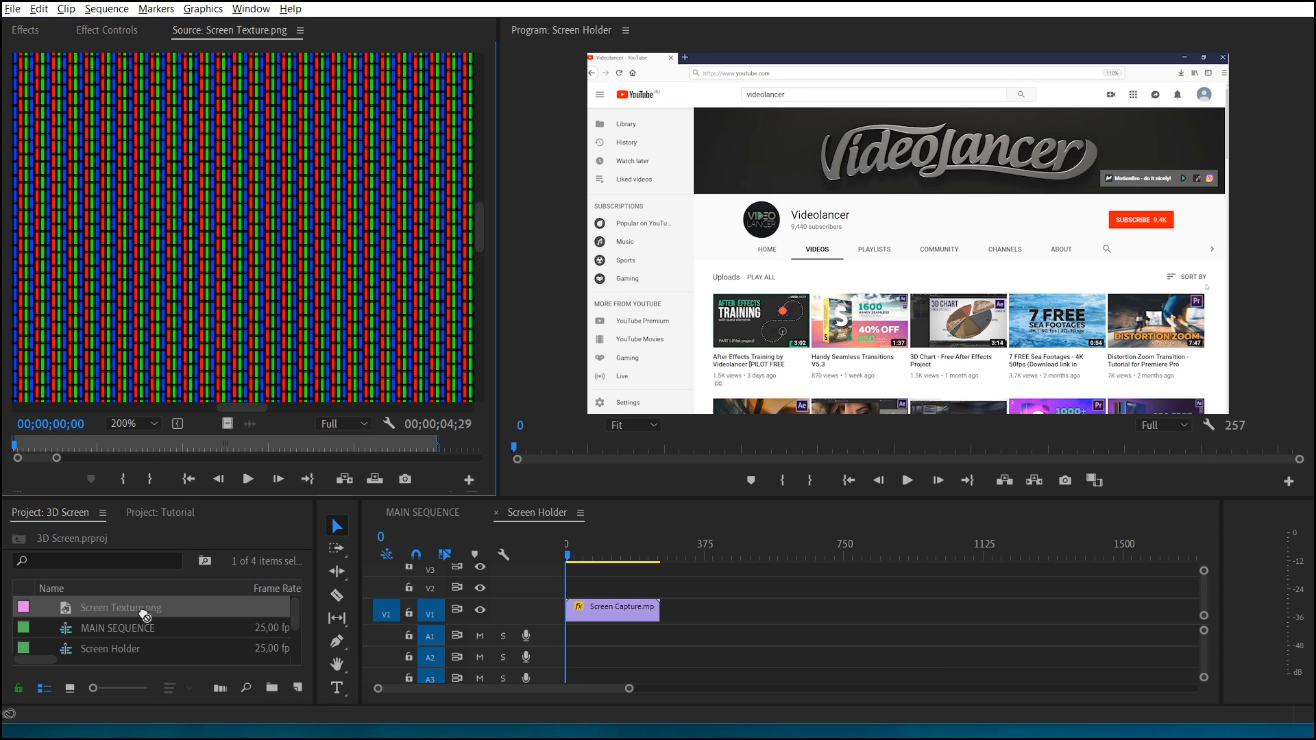
pyautogui.moveTo(253, 616); pyautogui.dragTo(657, 584)
# Blend the texture with Multiply at about 22% opacity, then nest Screen Holder into MAIN SEQUENCE.
pyautogui.click(99, 31)
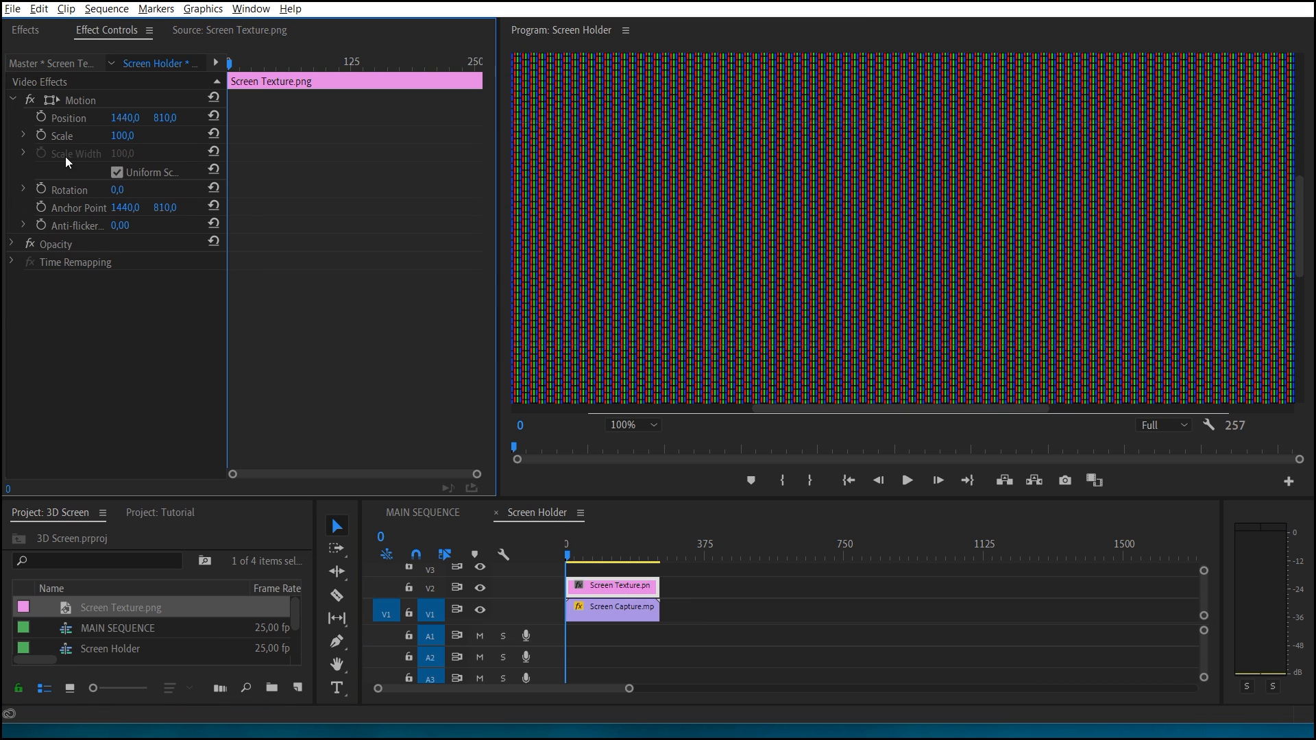
pyautogui.click(149, 298)
pyautogui.click(162, 371)
pyautogui.moveTo(124, 279)
pyautogui.mouseDown()
pyautogui.moveTo(42, 286)
pyautogui.moveTo(56, 287)
pyautogui.mouseUp()
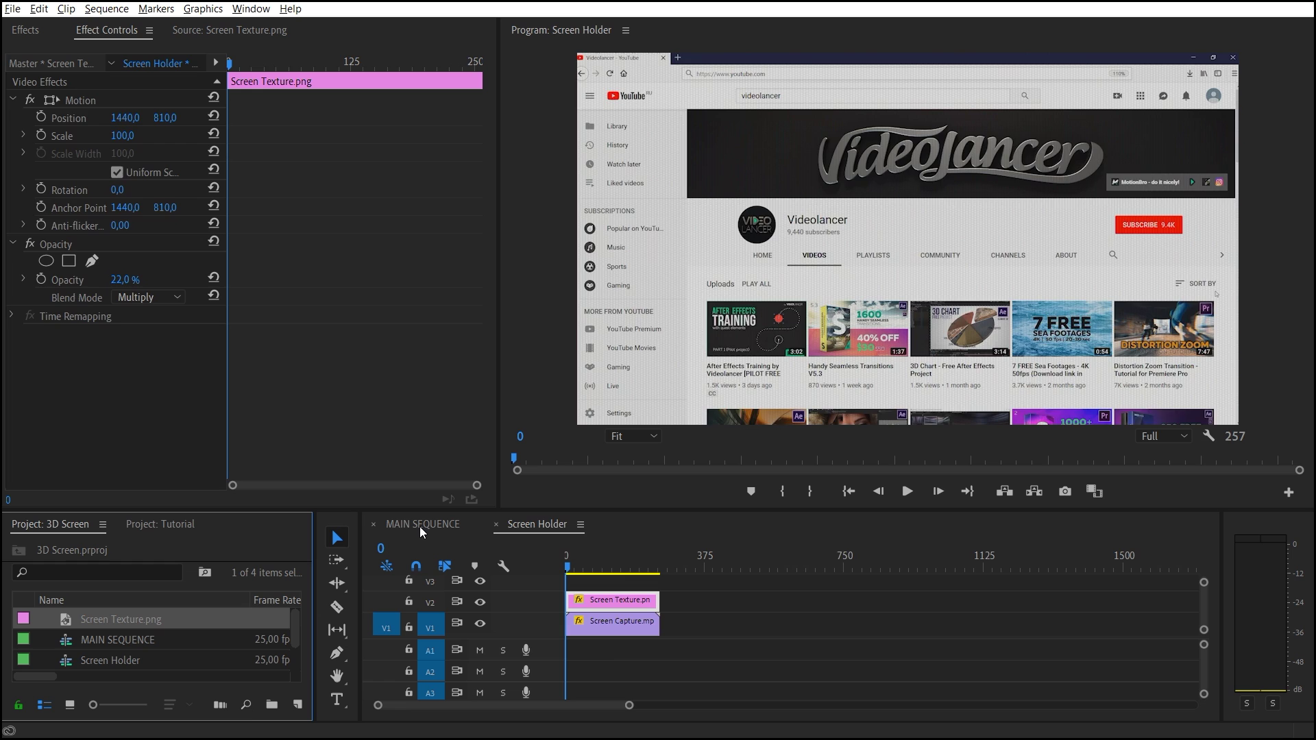
pyautogui.click(421, 525)
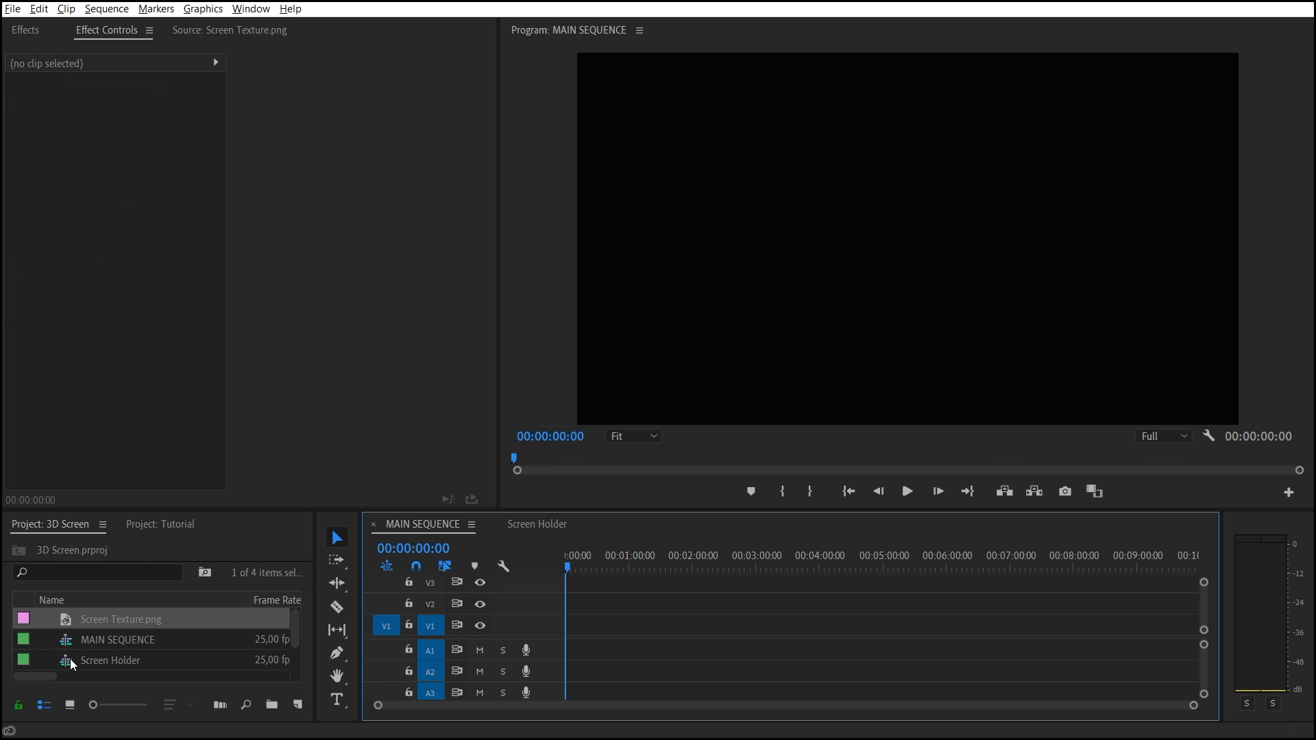
pyautogui.moveTo(73, 663)
pyautogui.mouseDown()
pyautogui.moveTo(599, 643)
pyautogui.moveTo(572, 640)
pyautogui.mouseUp()
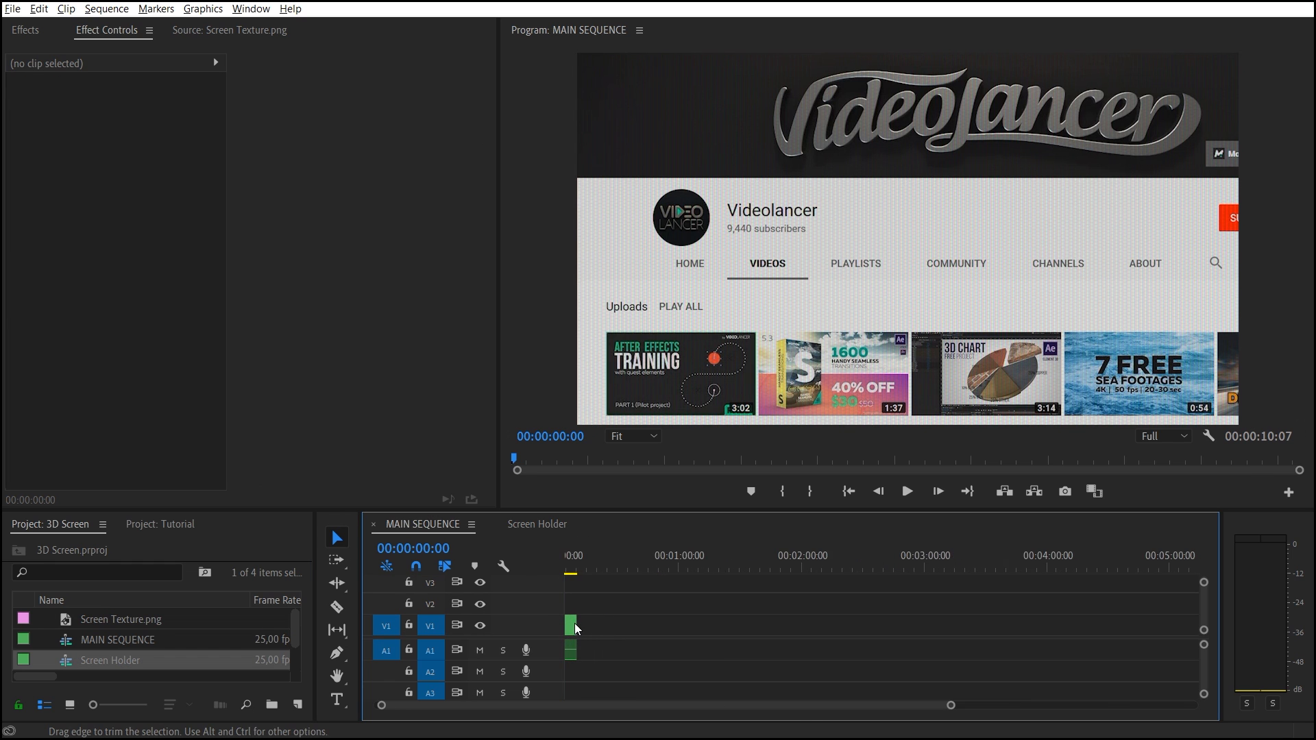
pyautogui.scroll(5, 575, 623)
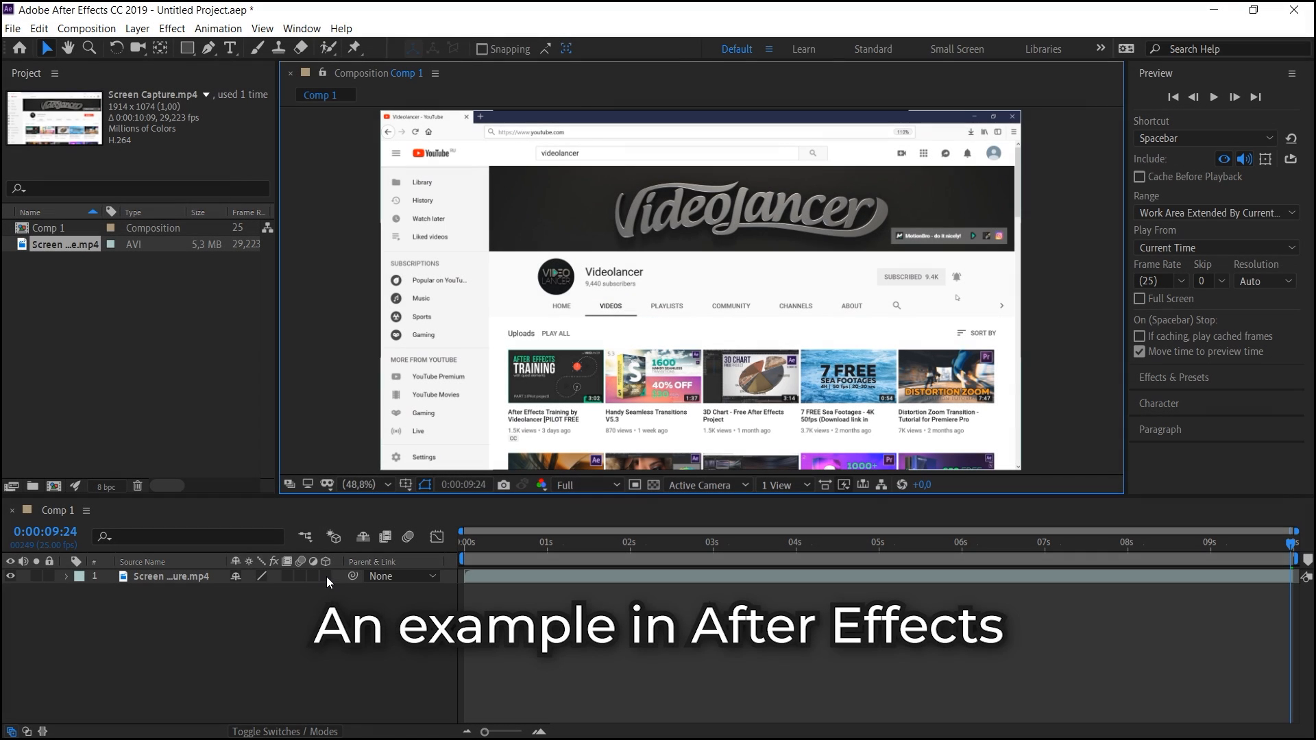
# Make the screen capture a 3D layer, add a camera, and orbit it with the Unified Camera tool.
pyautogui.click(325, 577)
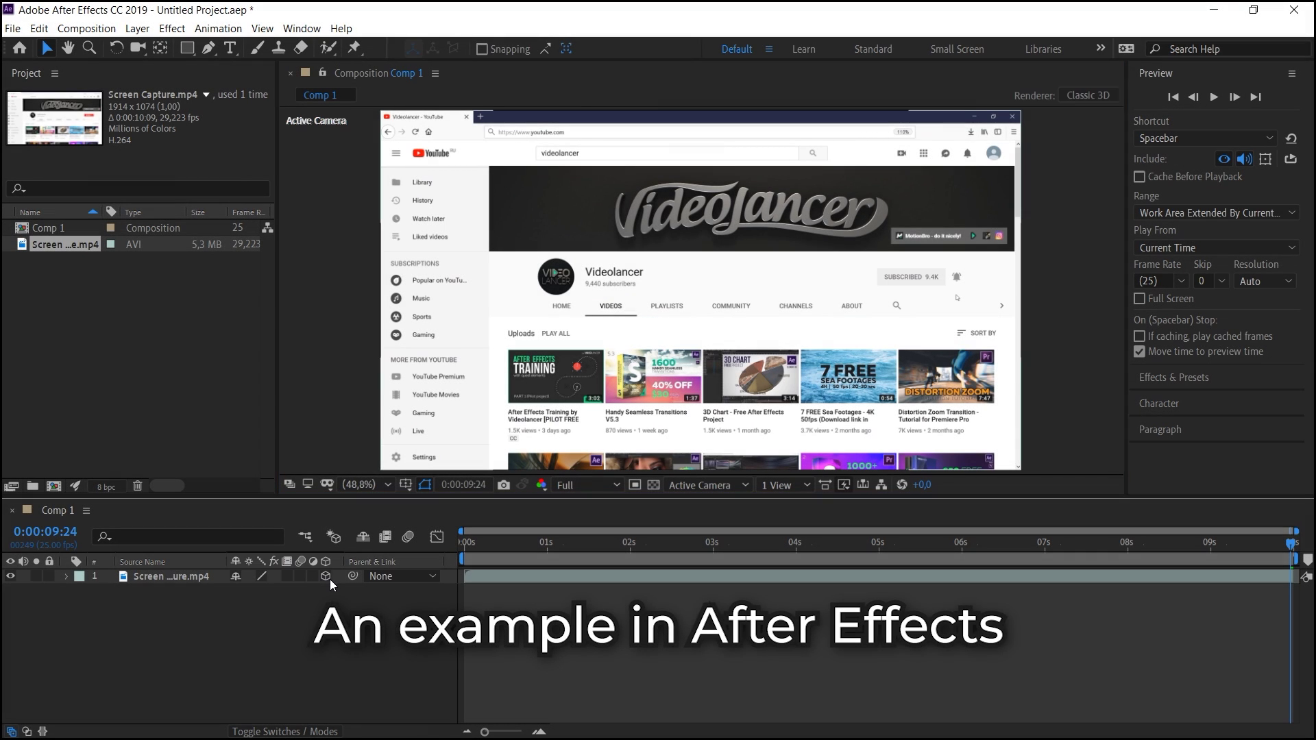
pyautogui.click(137, 27)
pyautogui.moveTo(156, 47)
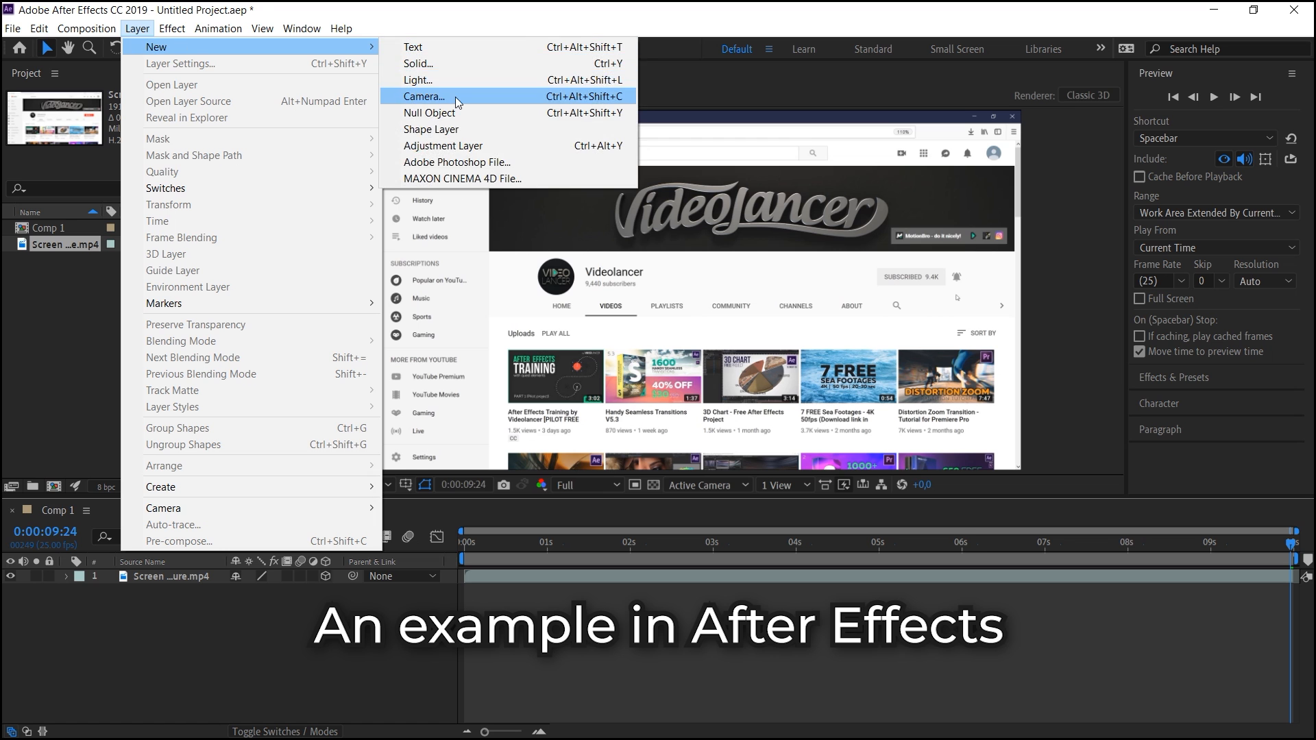
pyautogui.click(456, 97)
pyautogui.click(819, 563)
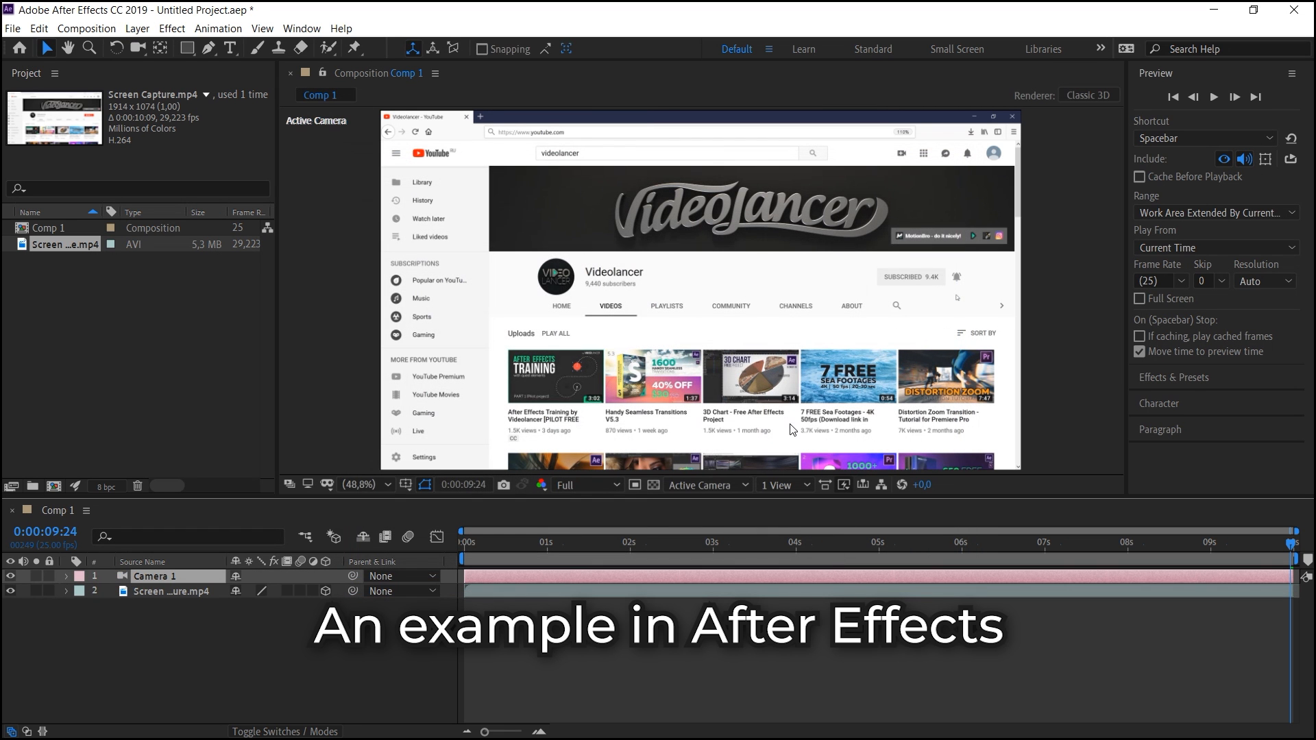
pyautogui.press('c')
pyautogui.moveTo(764, 349); pyautogui.dragTo(814, 402)
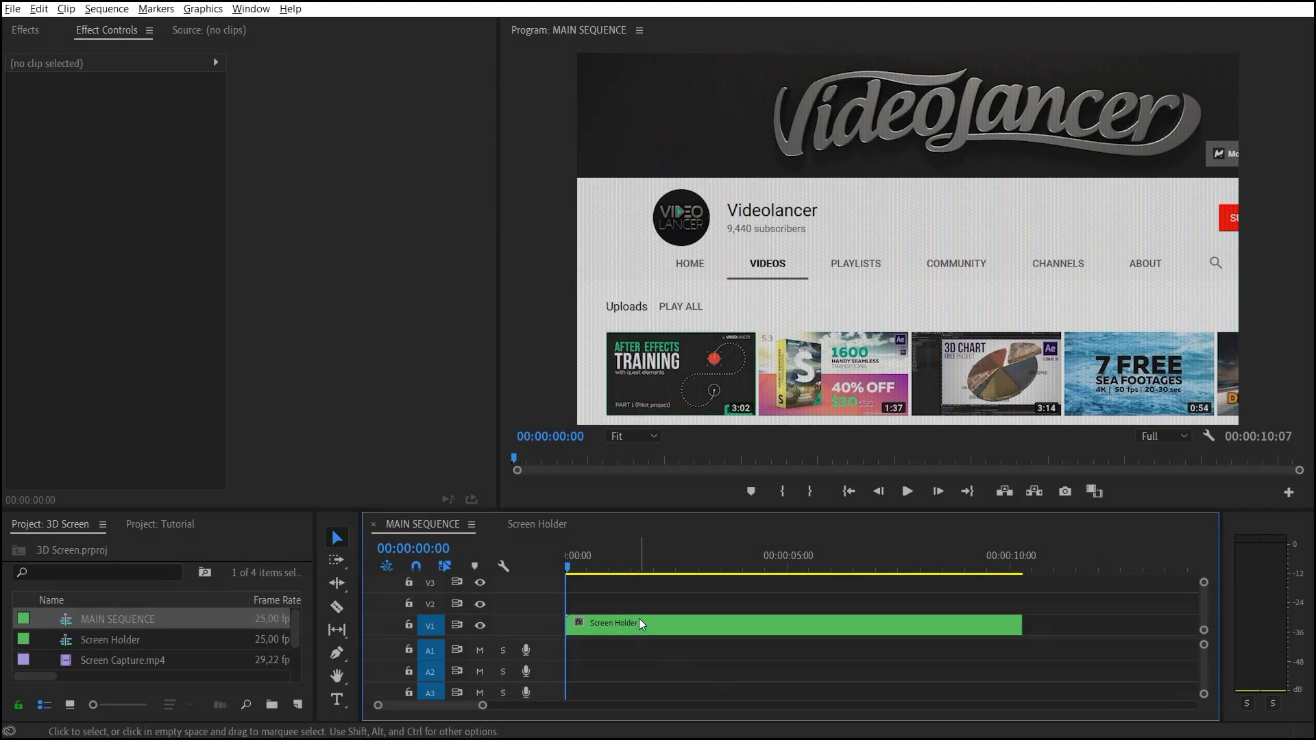
# Apply Basic 3D to the Screen Holder clip and swivel it about -35° with a -14° tilt.
pyautogui.click(639, 617)
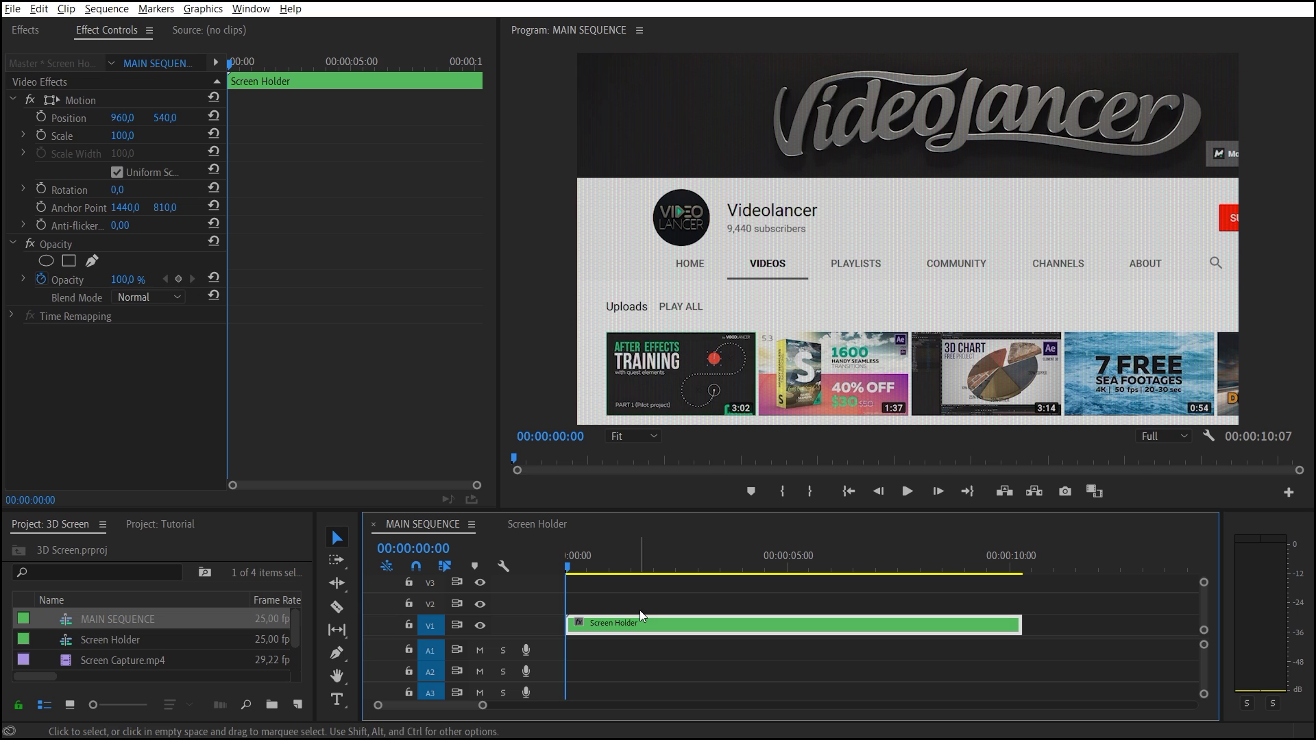
pyautogui.click(25, 31)
pyautogui.click(48, 53)
pyautogui.write('bas')
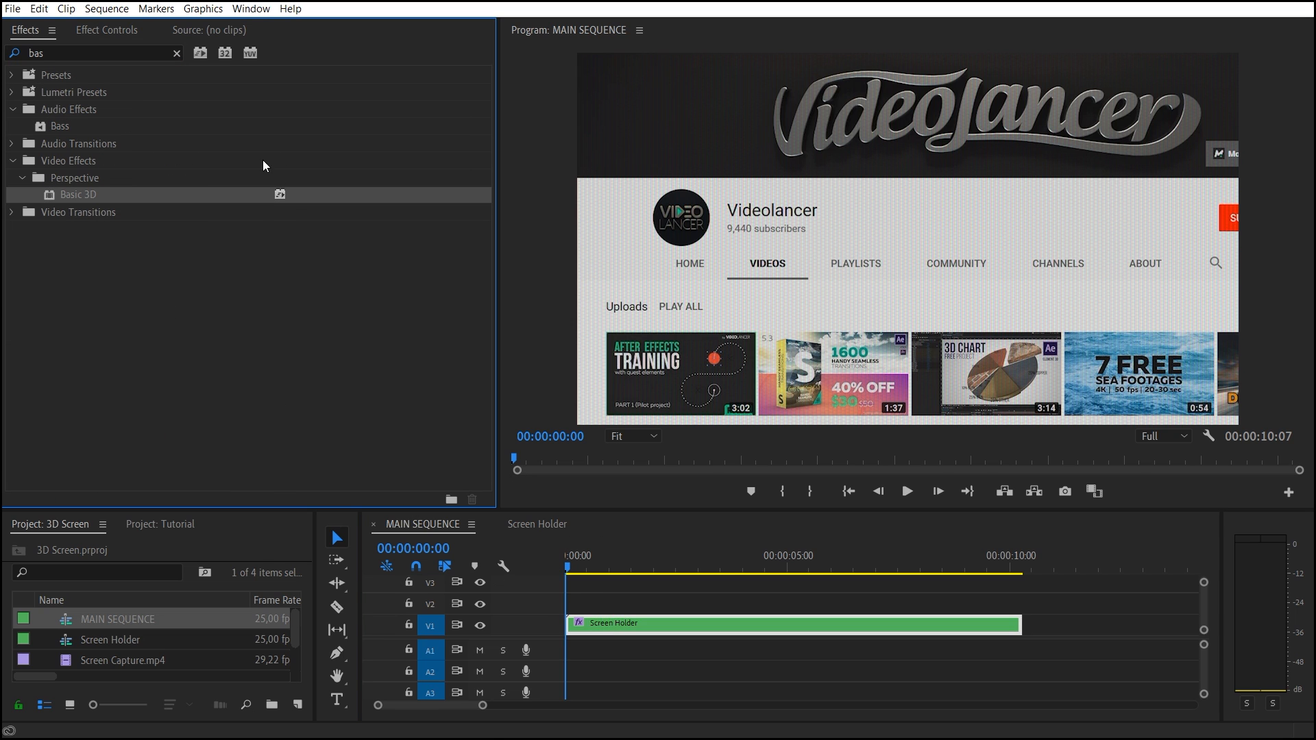
pyautogui.click(107, 30)
pyautogui.moveTo(118, 370)
pyautogui.mouseDown()
pyautogui.moveTo(166, 370)
pyautogui.moveTo(103, 370)
pyautogui.moveTo(131, 378)
pyautogui.moveTo(109, 387)
pyautogui.mouseUp()
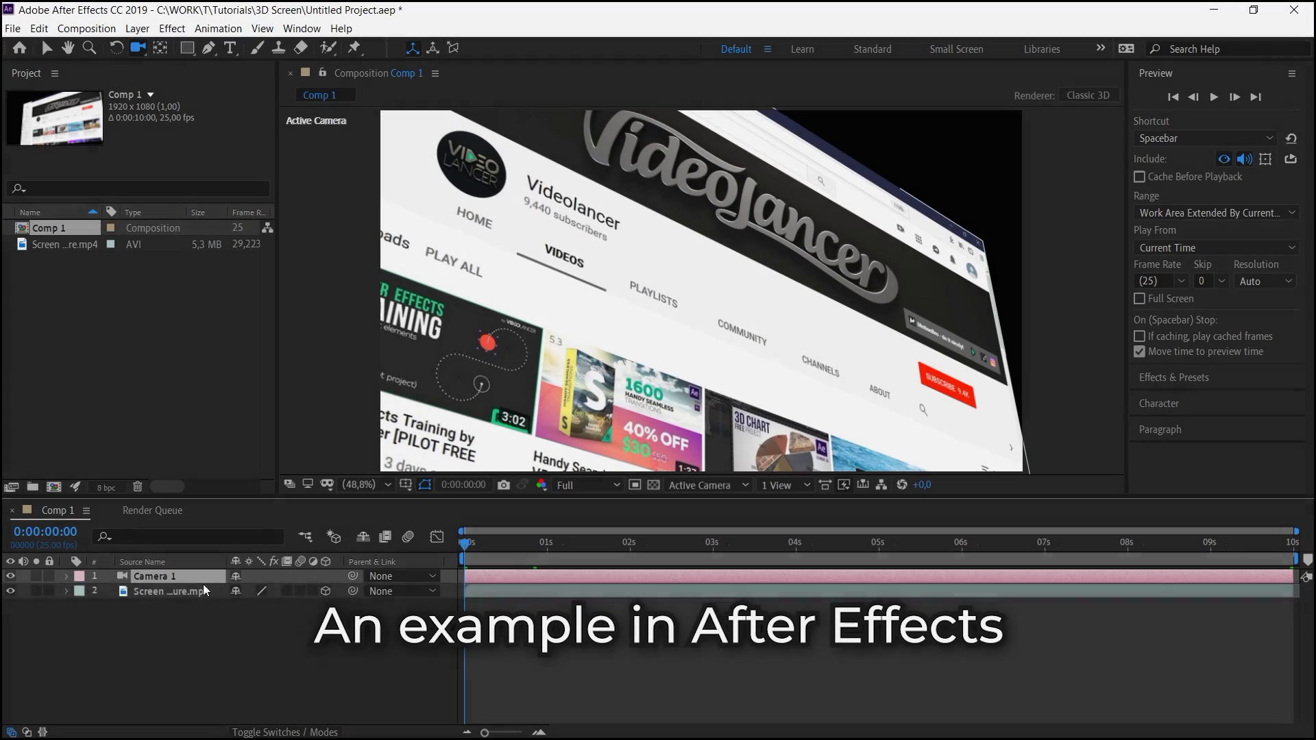
# Roll the After Effects camera for comparison, then rotate the Premiere clip diagonally to about 330°.
pyautogui.press('r')
pyautogui.moveTo(256, 636)
pyautogui.mouseDown()
pyautogui.moveTo(298, 635)
pyautogui.moveTo(247, 636)
pyautogui.mouseUp()
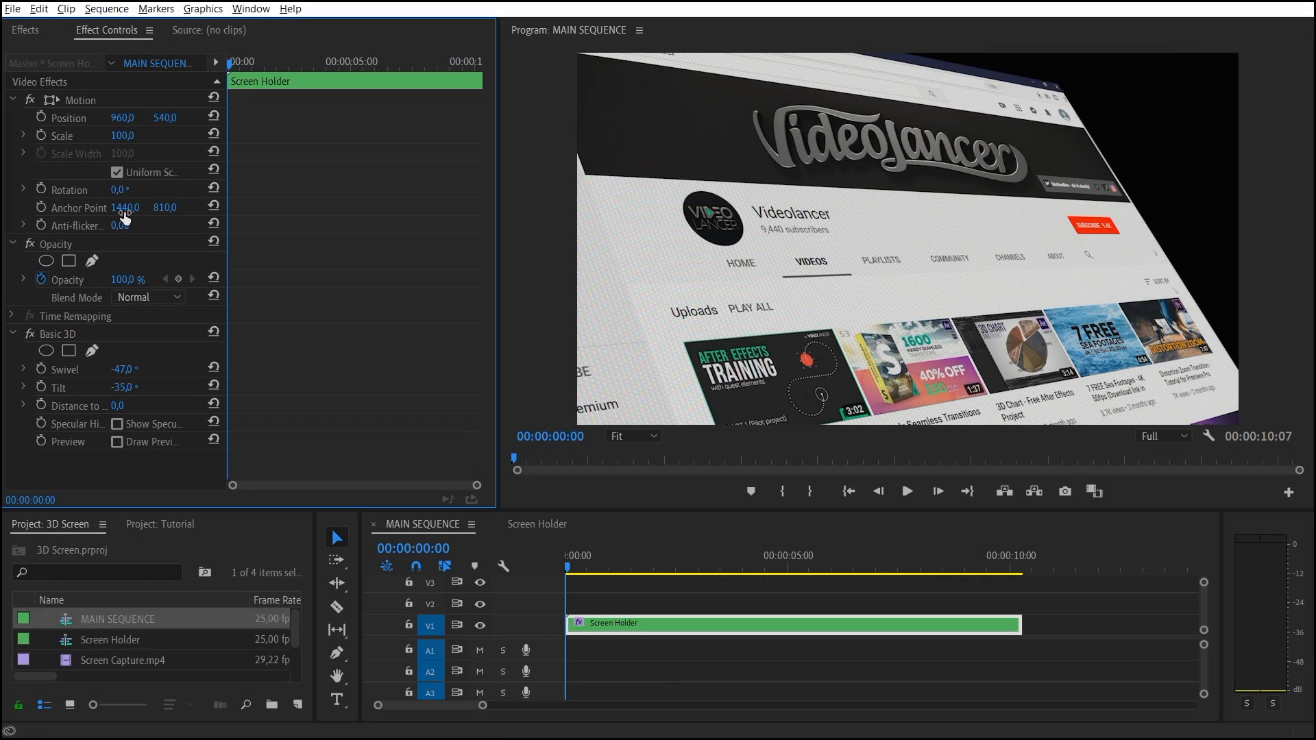
pyautogui.moveTo(115, 189)
pyautogui.mouseDown()
pyautogui.moveTo(104, 191)
pyautogui.moveTo(134, 189)
pyautogui.mouseUp()
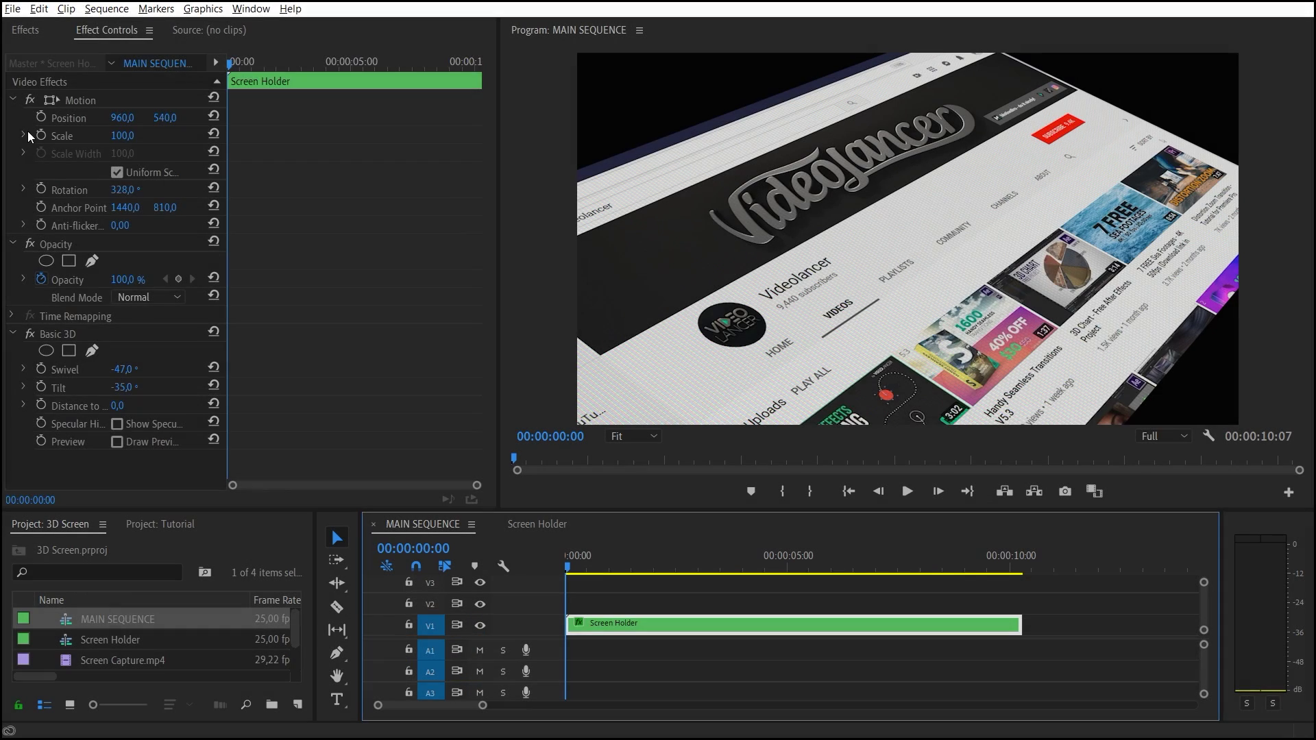
# Add a Transform effect with rotation 33, adjust Basic 3D swivel and tilt, leaving Motion Rotation about 28°.
pyautogui.click(24, 30)
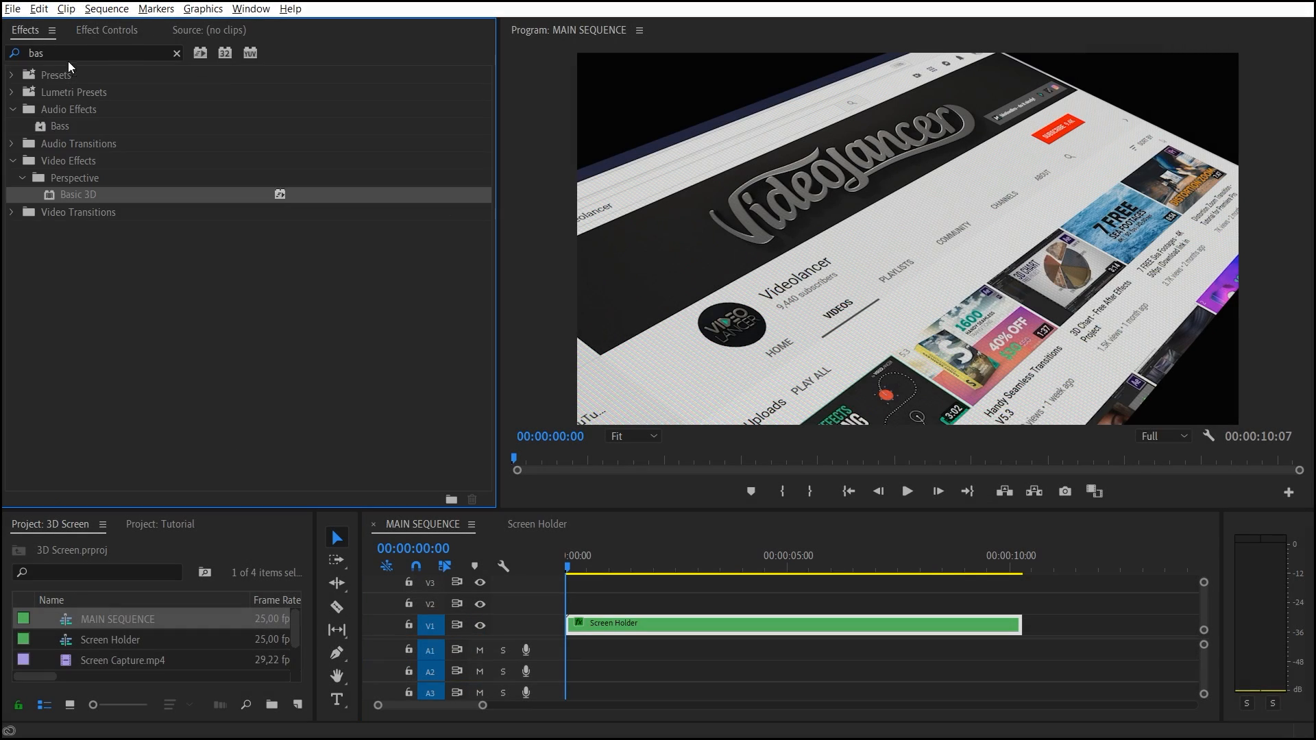
pyautogui.write('tran')
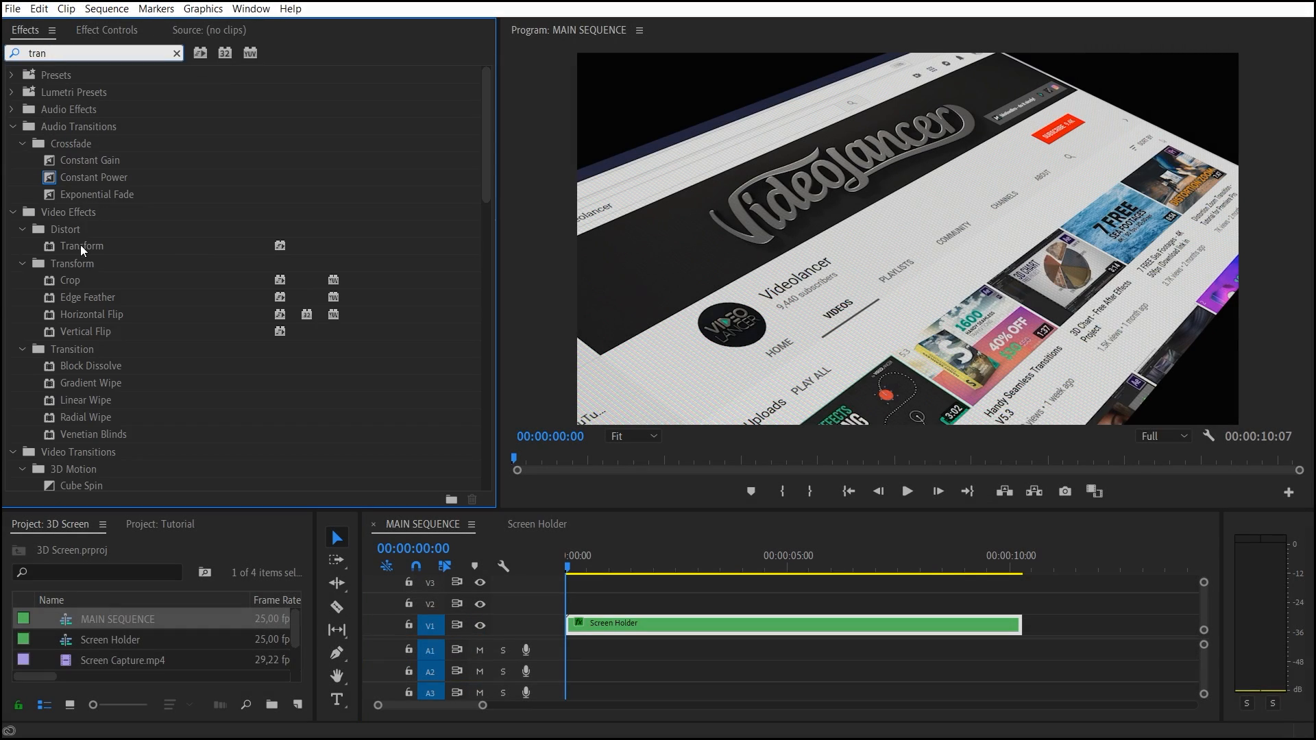
pyautogui.moveTo(627, 622); pyautogui.dragTo(626, 622)
pyautogui.click(106, 29)
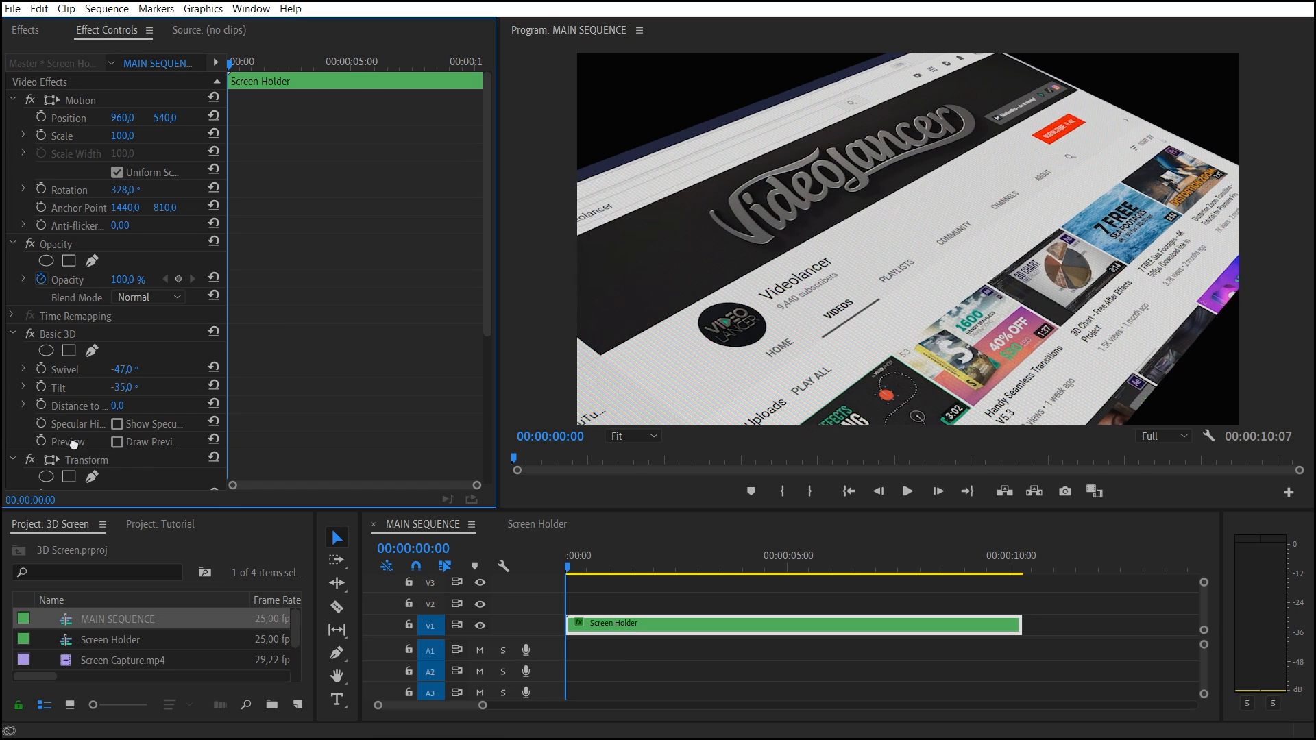
pyautogui.scroll(-3, 151, 431)
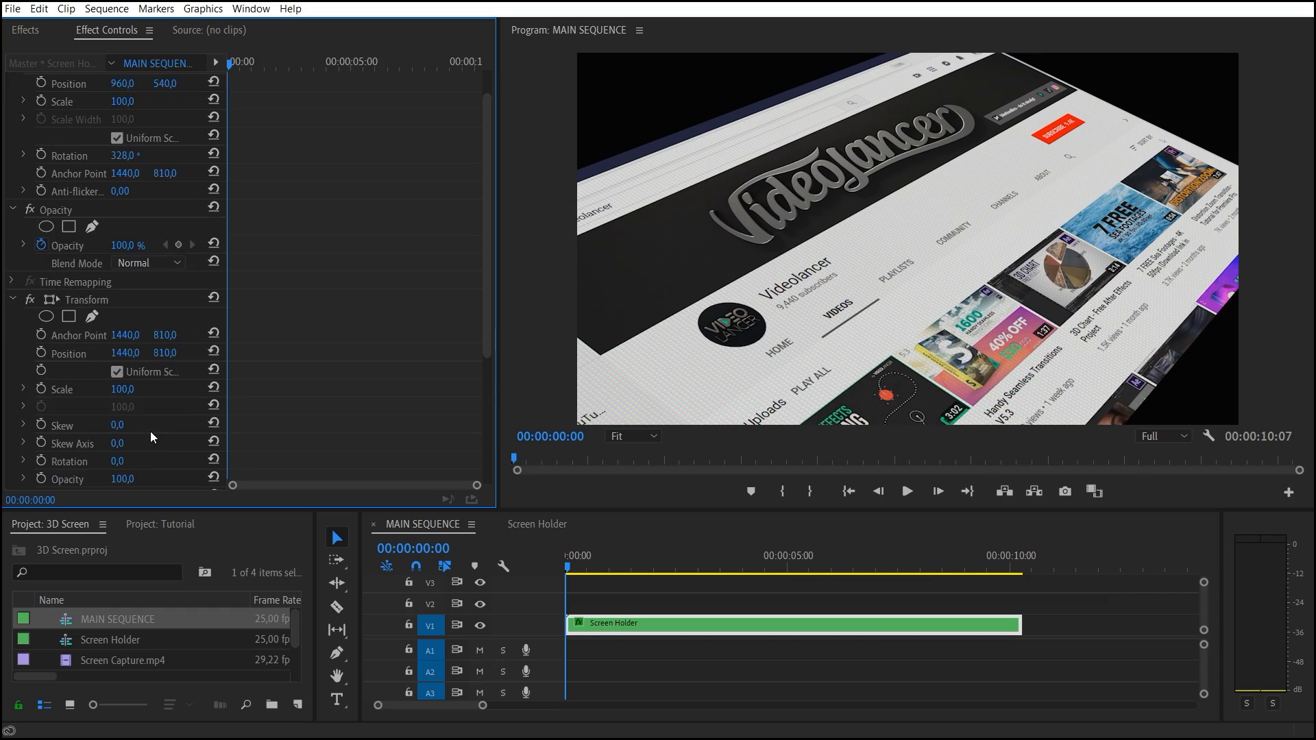
pyautogui.click(124, 426)
pyautogui.write('33')
pyautogui.press('Return')
pyautogui.moveTo(122, 427)
pyautogui.mouseDown()
pyautogui.moveTo(308, 426)
pyautogui.moveTo(257, 427)
pyautogui.mouseUp()
pyautogui.scroll(-3, 121, 366)
pyautogui.moveTo(120, 416)
pyautogui.mouseDown()
pyautogui.moveTo(93, 416)
pyautogui.moveTo(82, 399)
pyautogui.mouseUp()
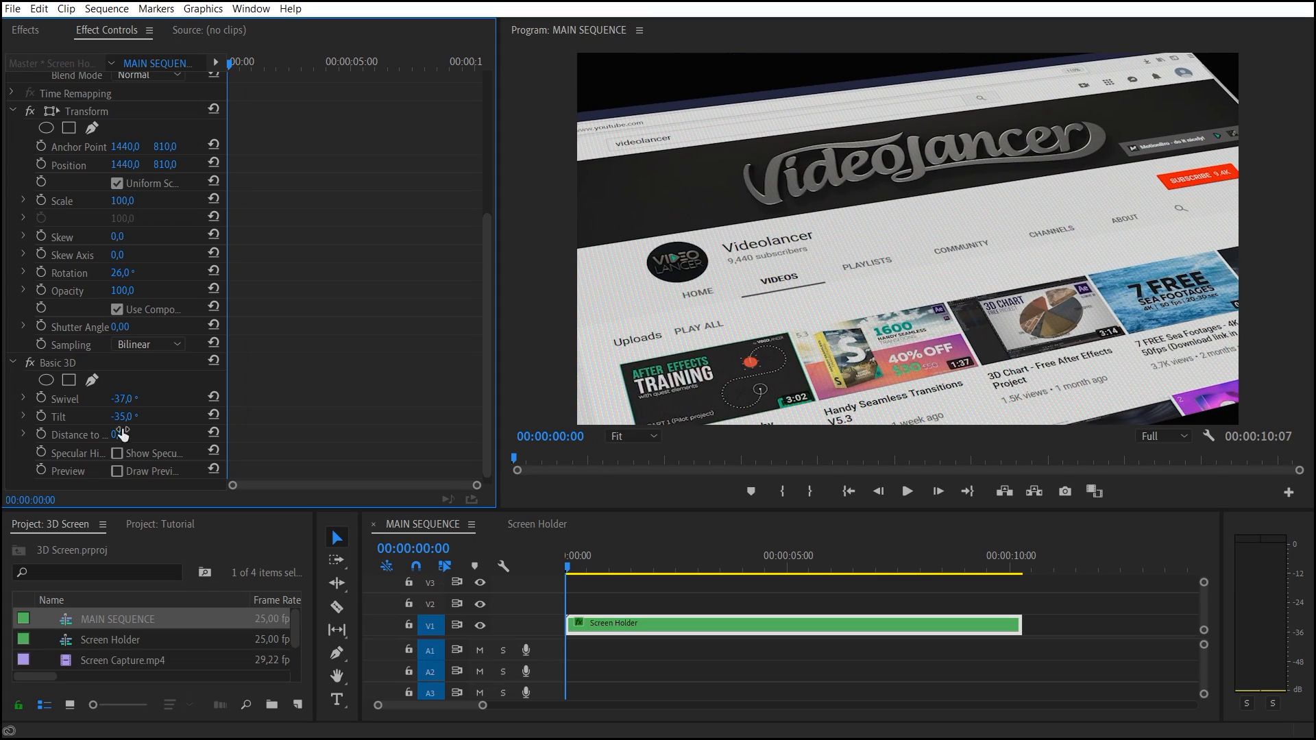
pyautogui.moveTo(122, 417)
pyautogui.mouseDown()
pyautogui.moveTo(165, 416)
pyautogui.moveTo(104, 417)
pyautogui.mouseUp()
pyautogui.scroll(1, 150, 402)
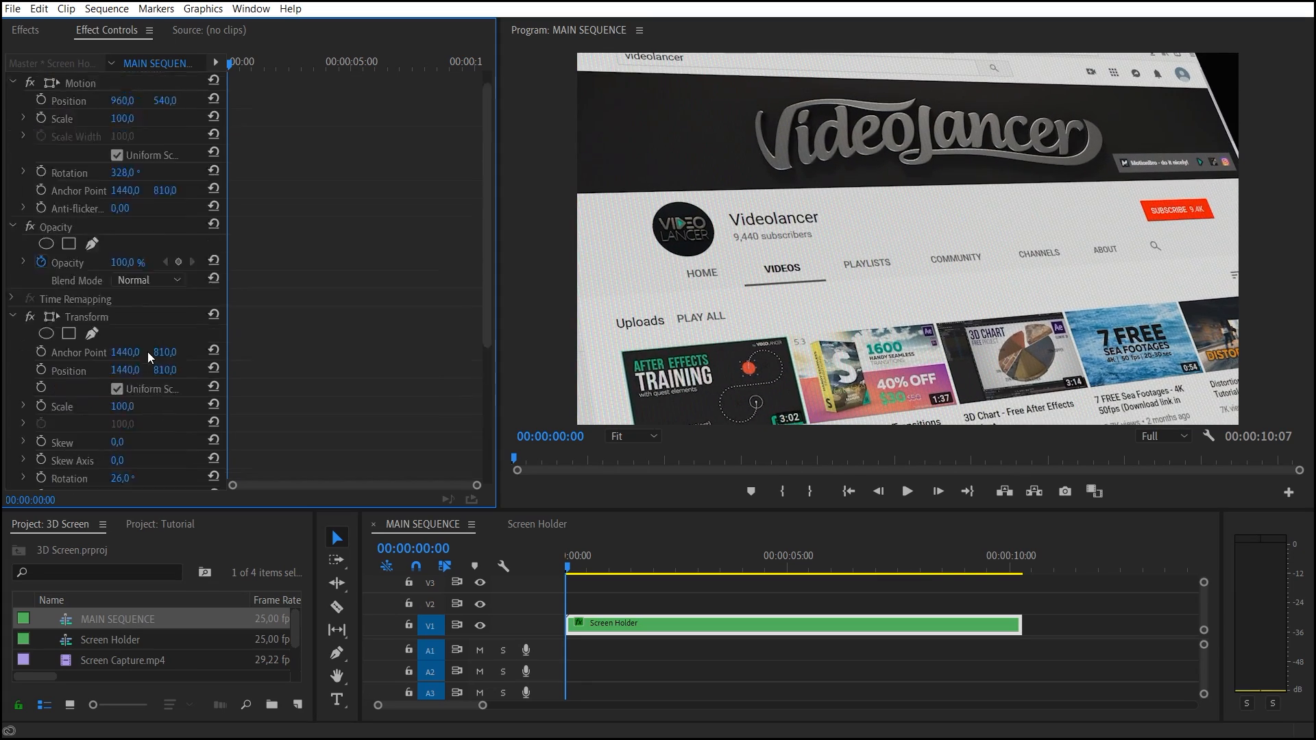
pyautogui.scroll(5, 150, 357)
pyautogui.moveTo(124, 189); pyautogui.dragTo(175, 189)
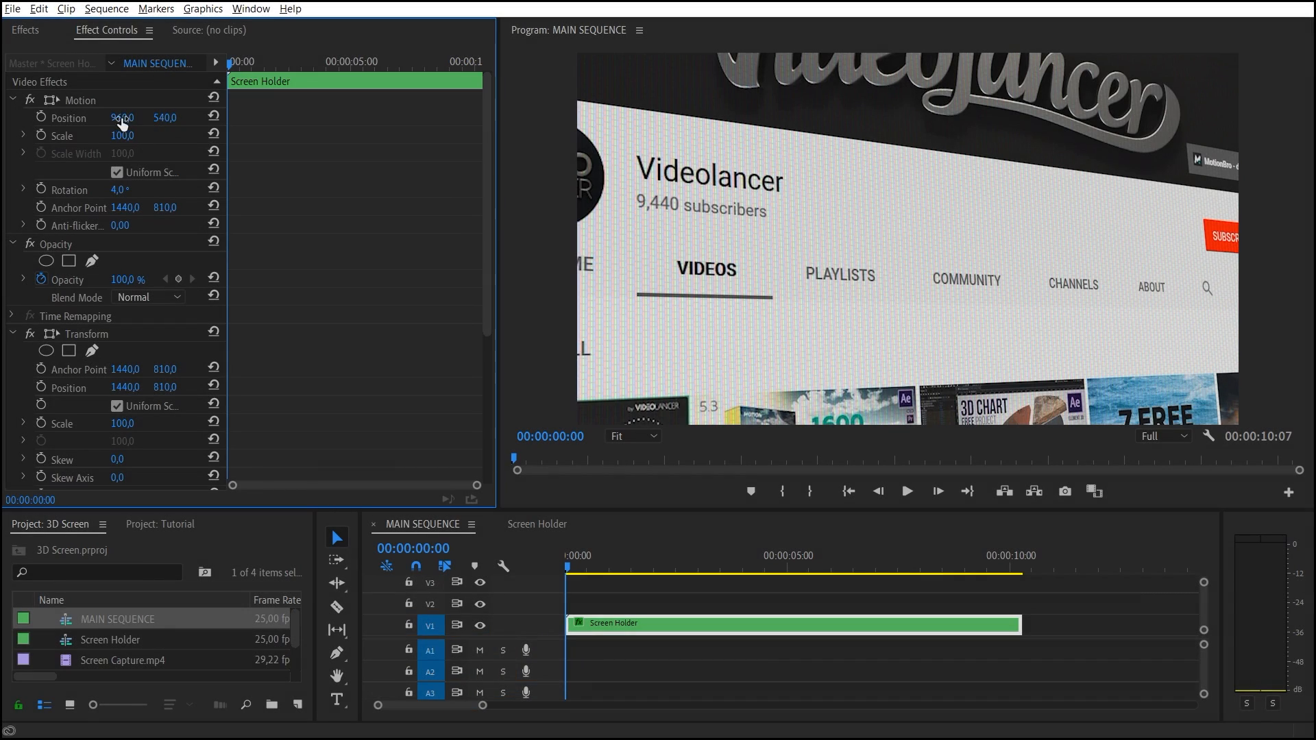
# Slide the tilted screen left so the channel page sits across the frame, rotation eased to 9°.
pyautogui.moveTo(121, 117)
pyautogui.mouseDown()
pyautogui.moveTo(166, 125)
pyautogui.moveTo(92, 118)
pyautogui.moveTo(206, 118)
pyautogui.mouseUp()
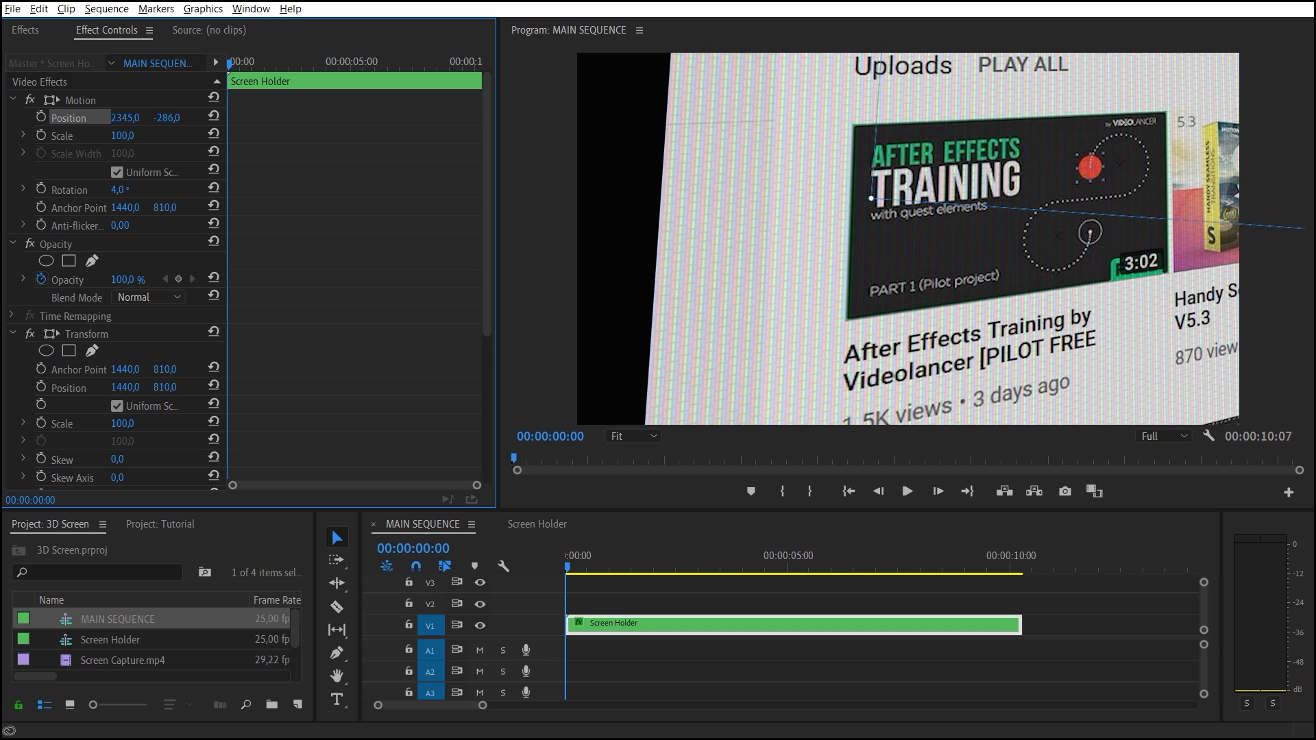
pyautogui.moveTo(206, 117); pyautogui.dragTo(130, 118)
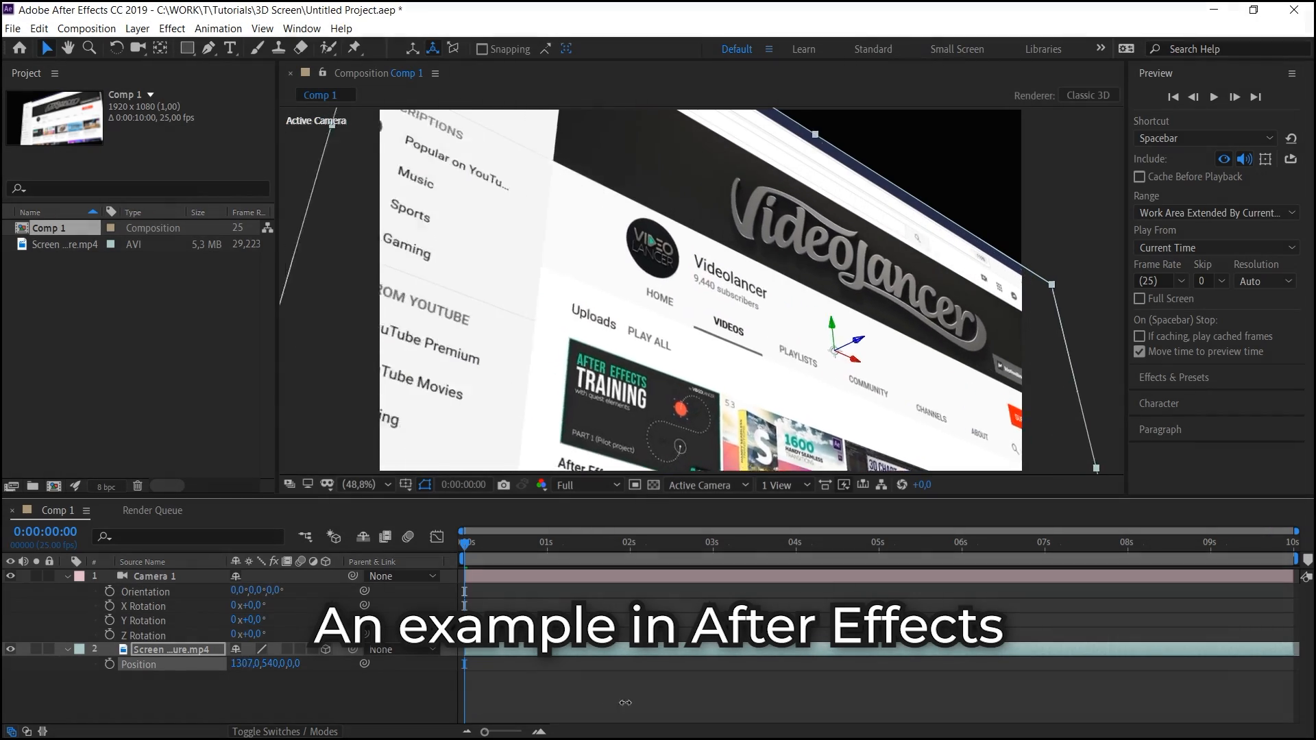
pyautogui.moveTo(641, 702); pyautogui.dragTo(19, 627)
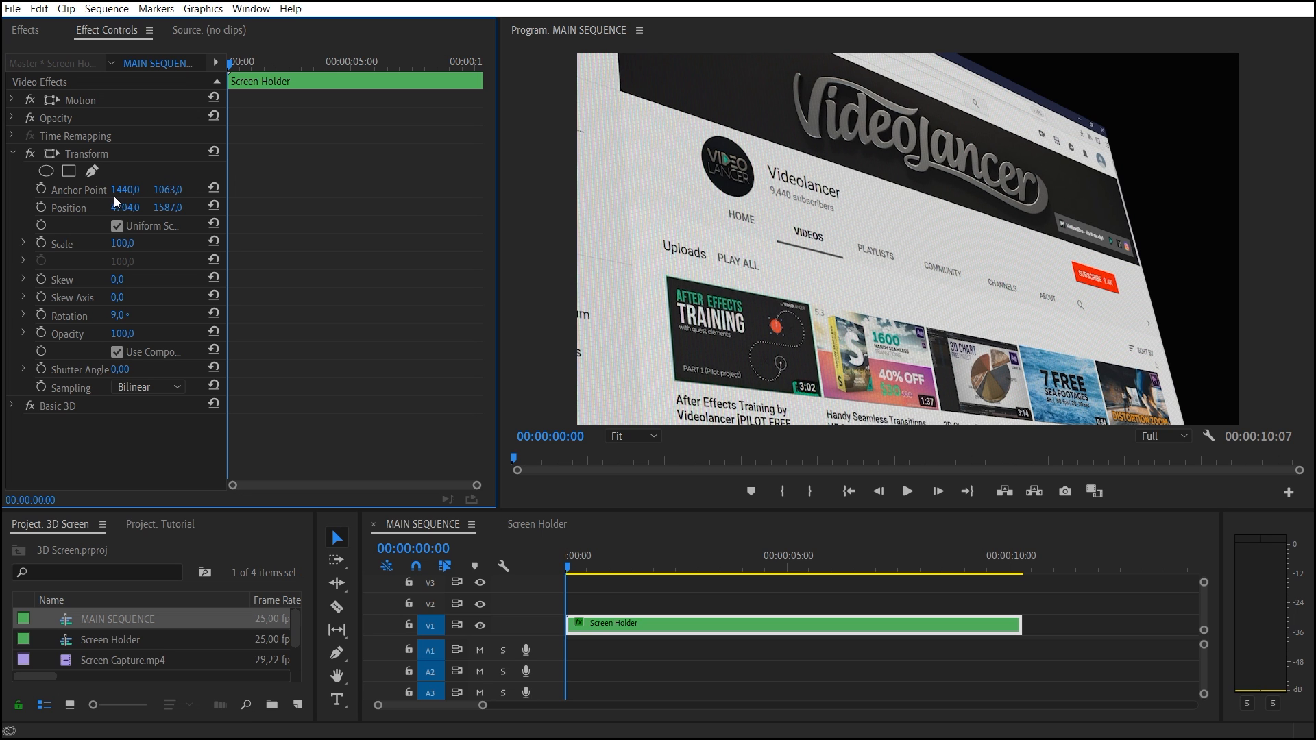
# Apply an Offset effect ahead of Transform and shift its center to slide the page sideways.
pyautogui.click(26, 30)
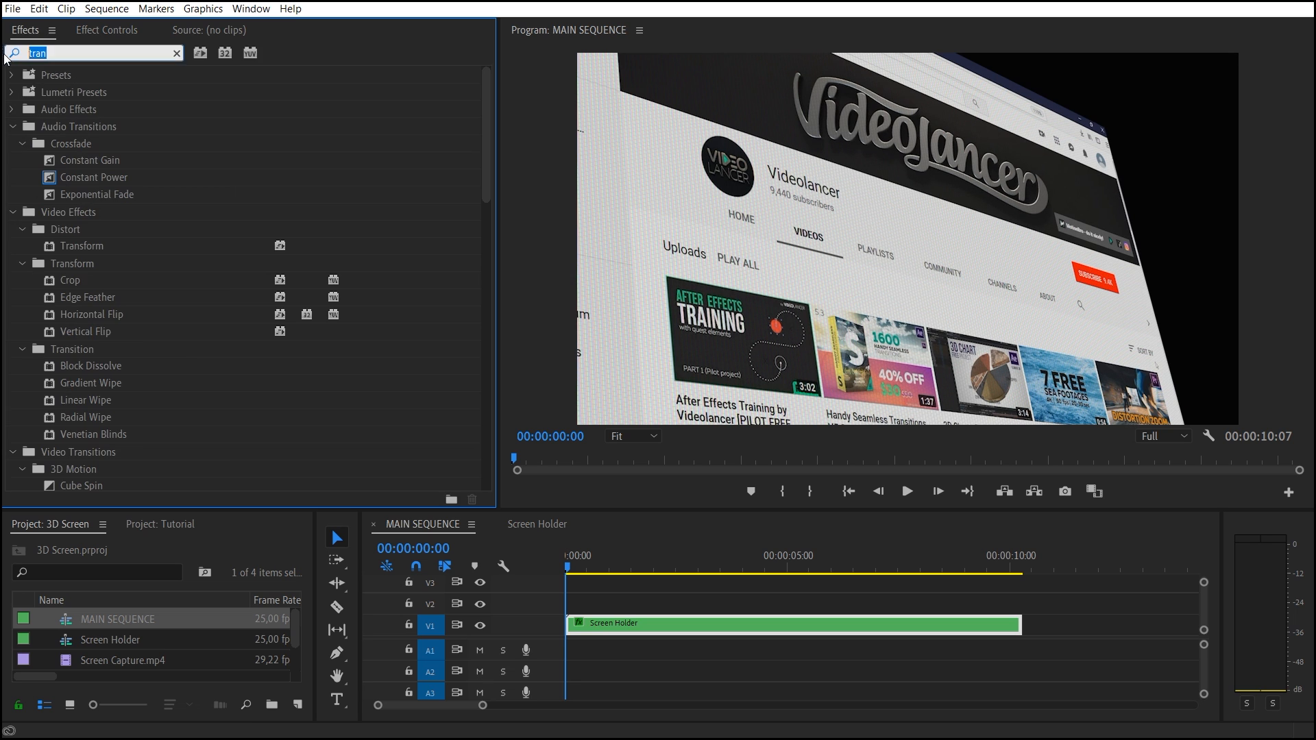
pyautogui.write('off')
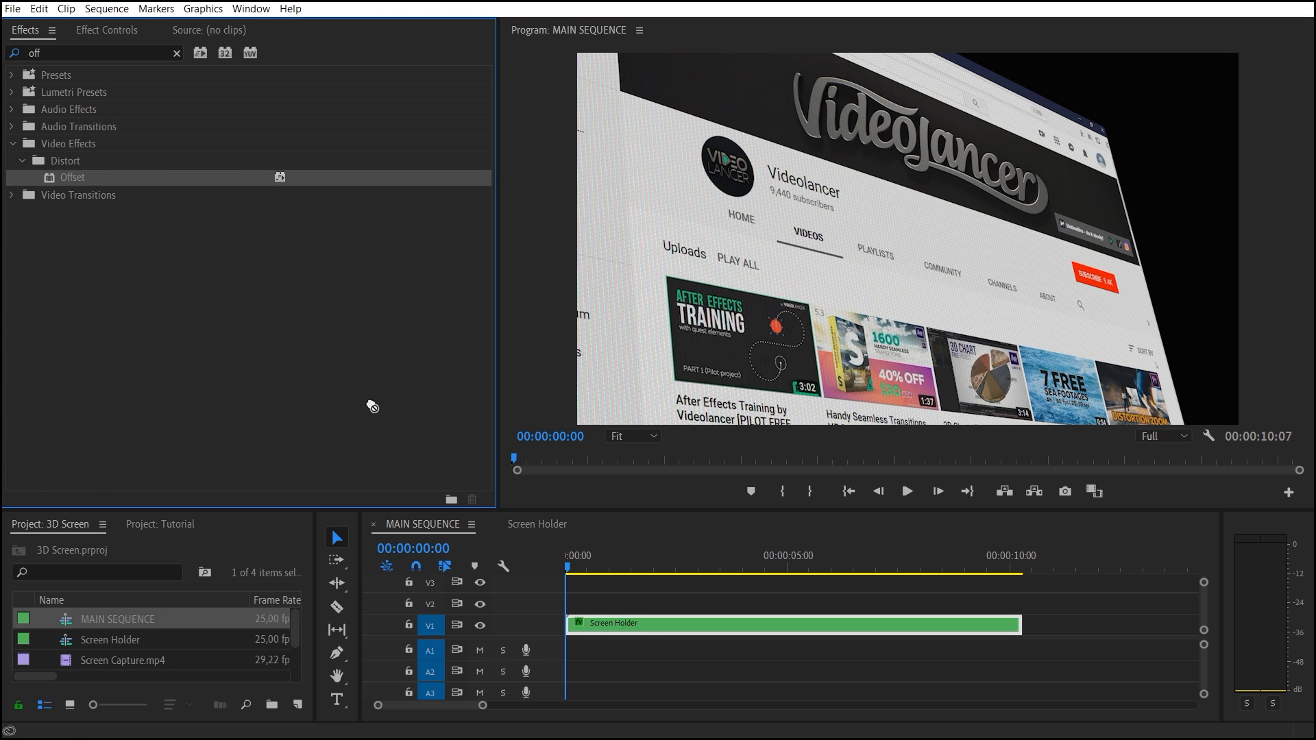
pyautogui.click(107, 32)
pyautogui.moveTo(59, 143); pyautogui.dragTo(83, 150)
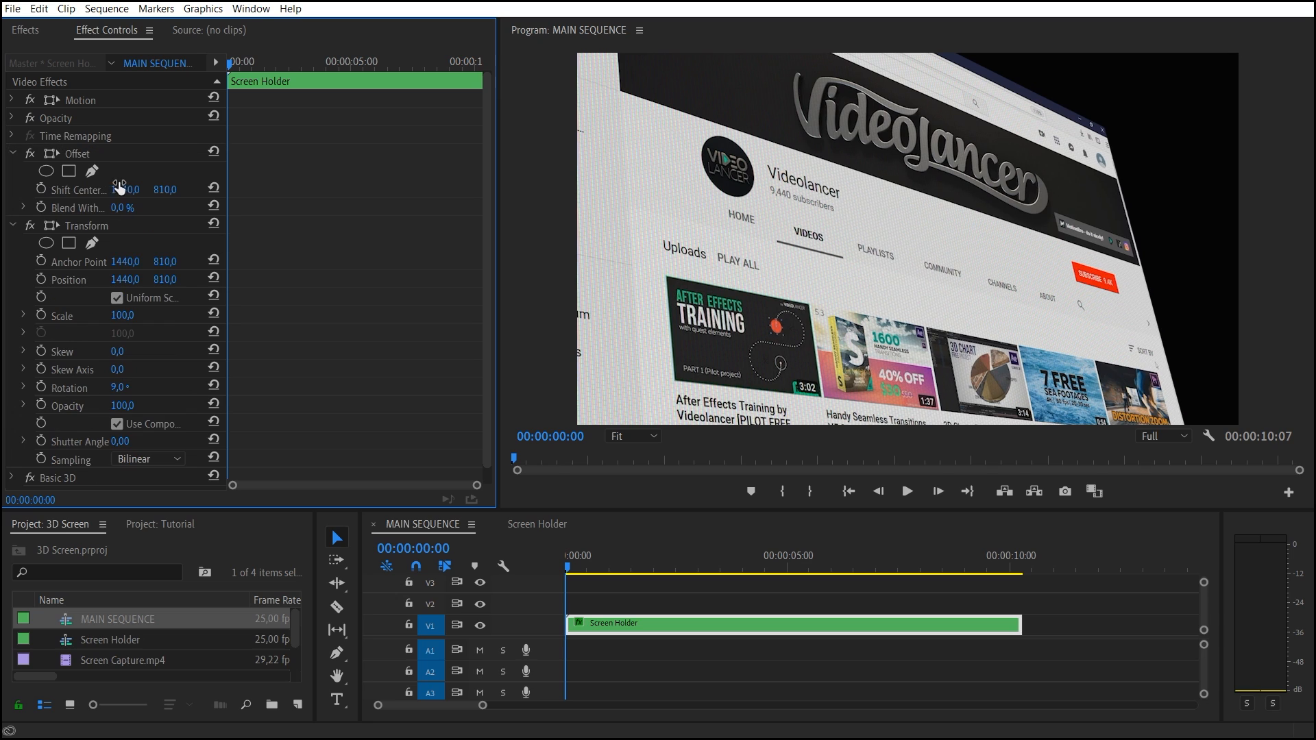
pyautogui.moveTo(125, 189); pyautogui.dragTo(63, 190)
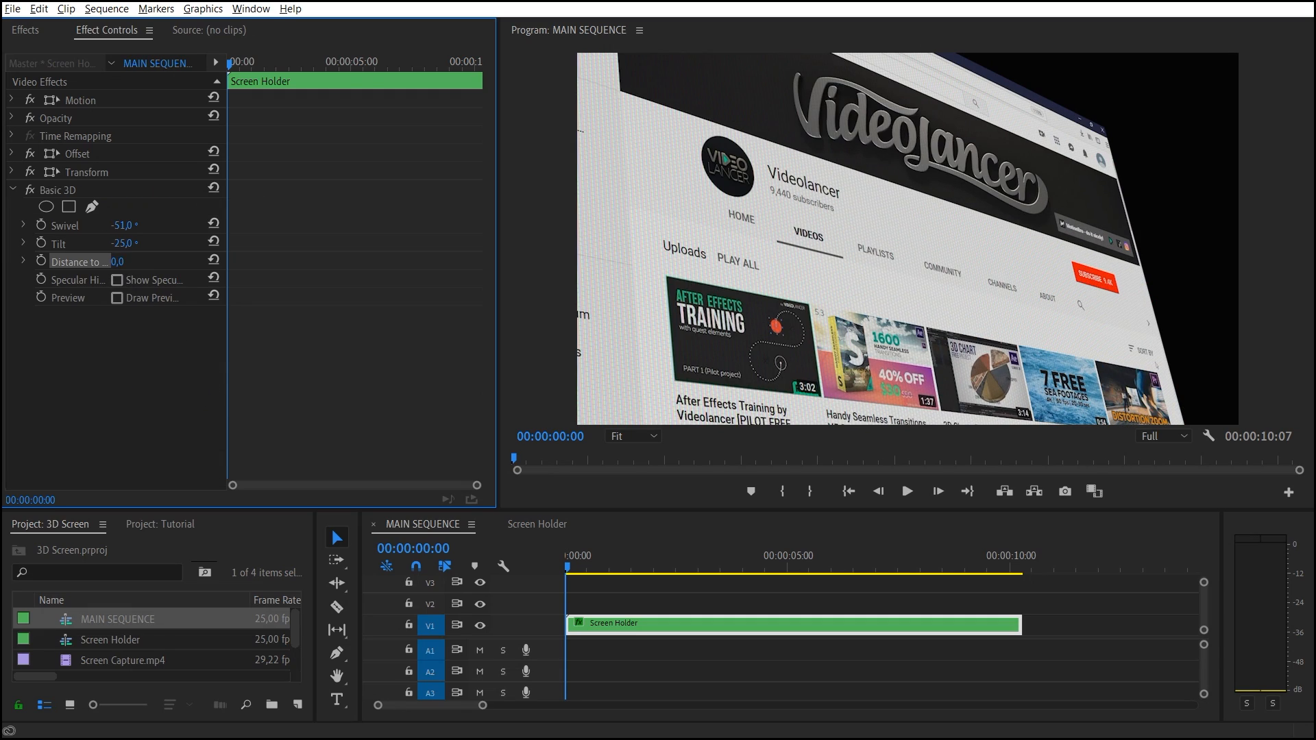
# Push the screen away with Distance to Image, then scale it to about 256 to fill the frame.
pyautogui.moveTo(116, 261); pyautogui.dragTo(154, 261)
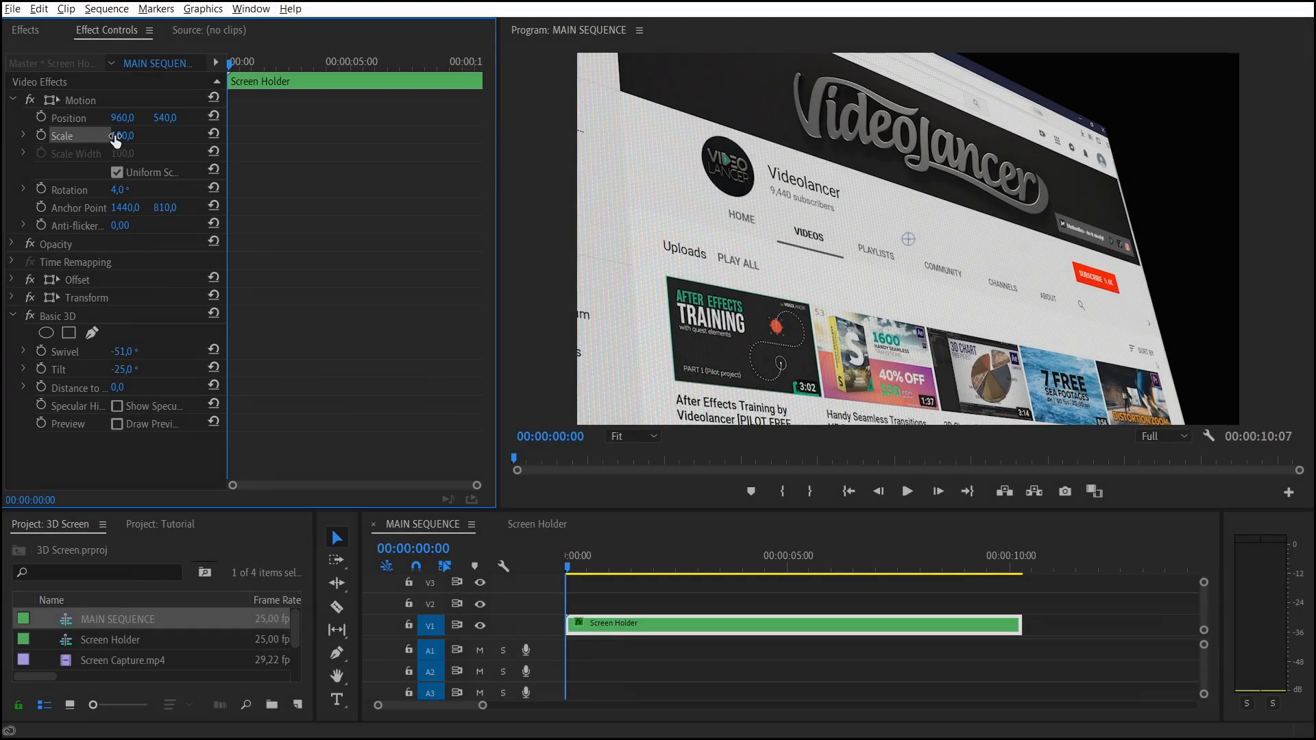
pyautogui.moveTo(115, 136); pyautogui.dragTo(185, 135)
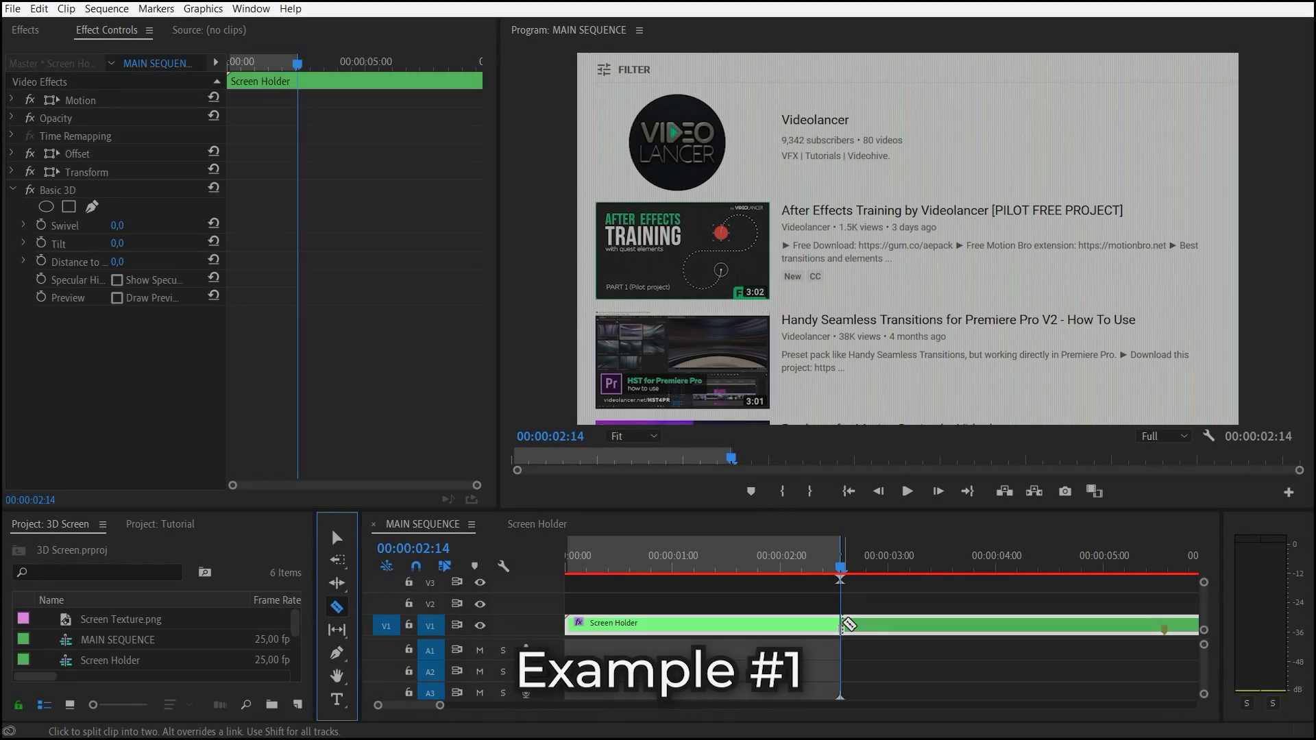
# Split the Screen Holder clip and select its first half at the sequence start.
pyautogui.click(840, 624)
pyautogui.press('v')
pyautogui.press('Home')
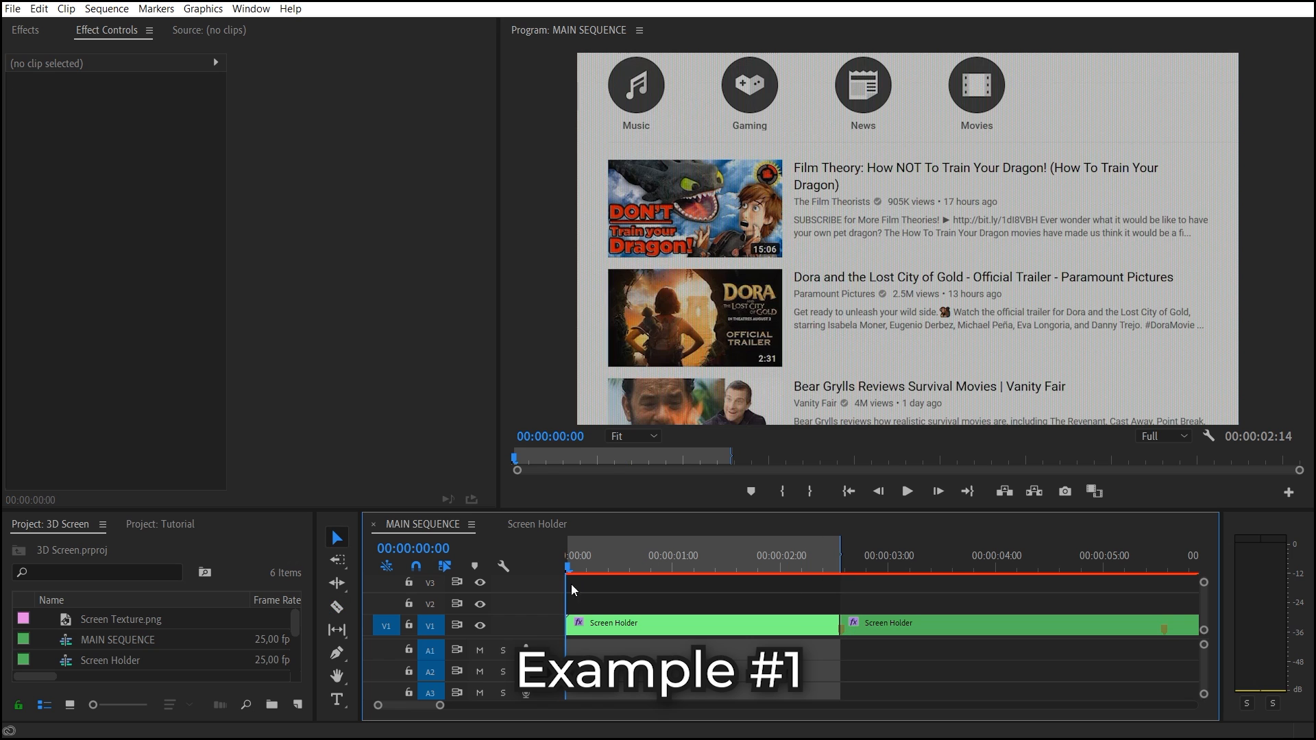
pyautogui.click(596, 628)
# Set Swivel -43, Tilt -29, Scale 259, Rotation -8 and offset/position to frame the search bar.
pyautogui.moveTo(116, 225)
pyautogui.mouseDown()
pyautogui.moveTo(160, 235)
pyautogui.moveTo(143, 252)
pyautogui.mouseUp()
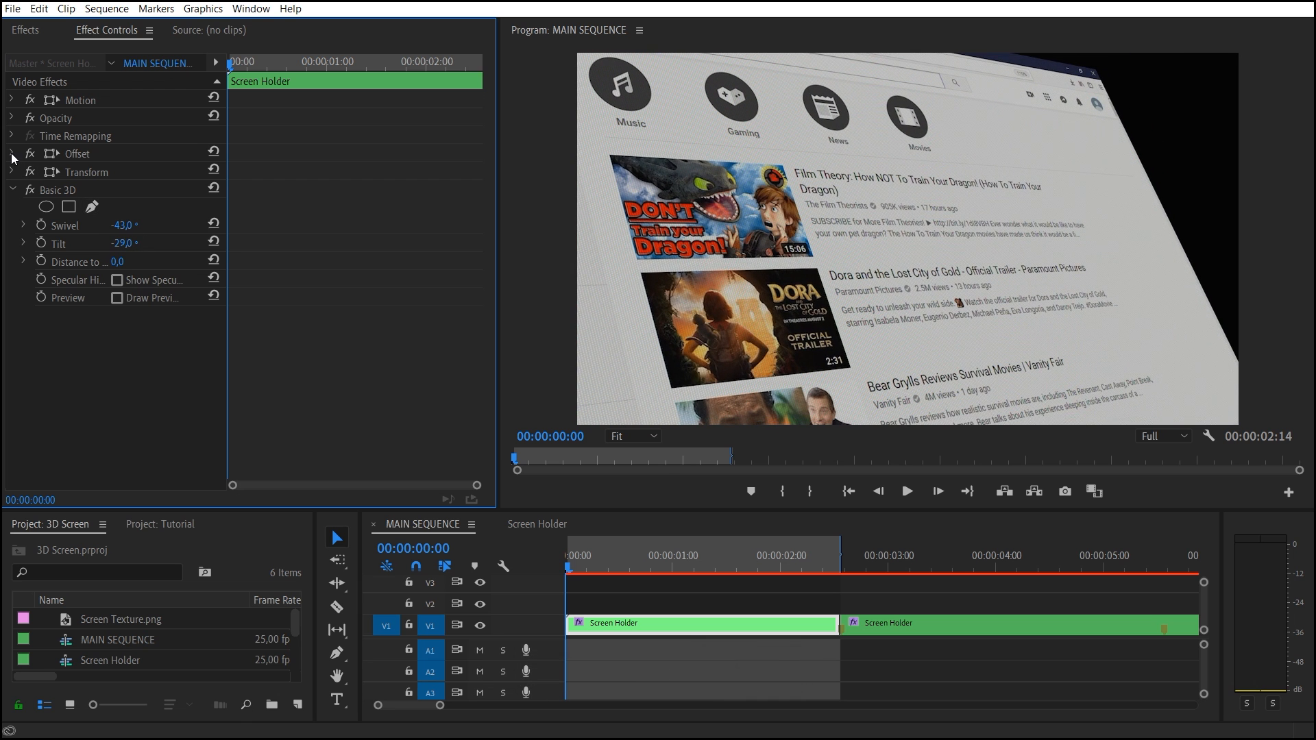
pyautogui.click(12, 99)
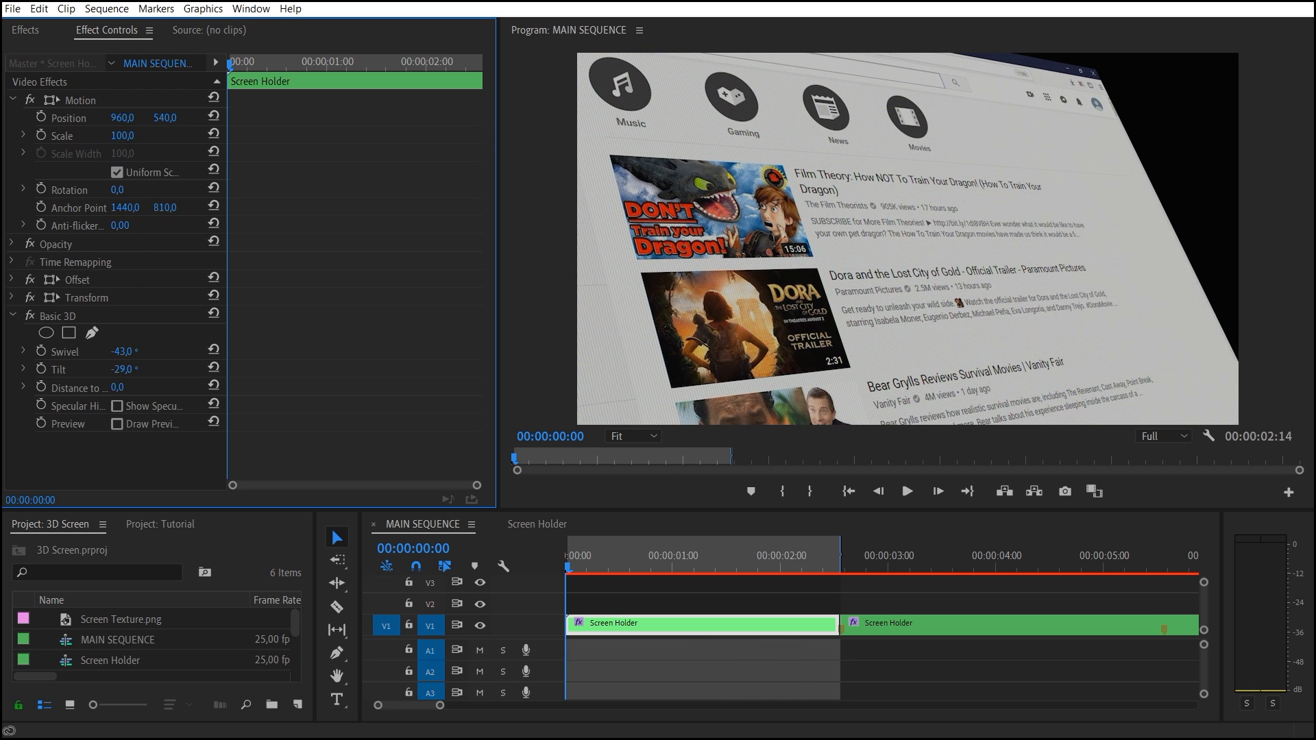
pyautogui.moveTo(121, 136)
pyautogui.mouseDown()
pyautogui.moveTo(164, 139)
pyautogui.moveTo(143, 136)
pyautogui.moveTo(154, 118)
pyautogui.moveTo(196, 118)
pyautogui.moveTo(155, 117)
pyautogui.mouseUp()
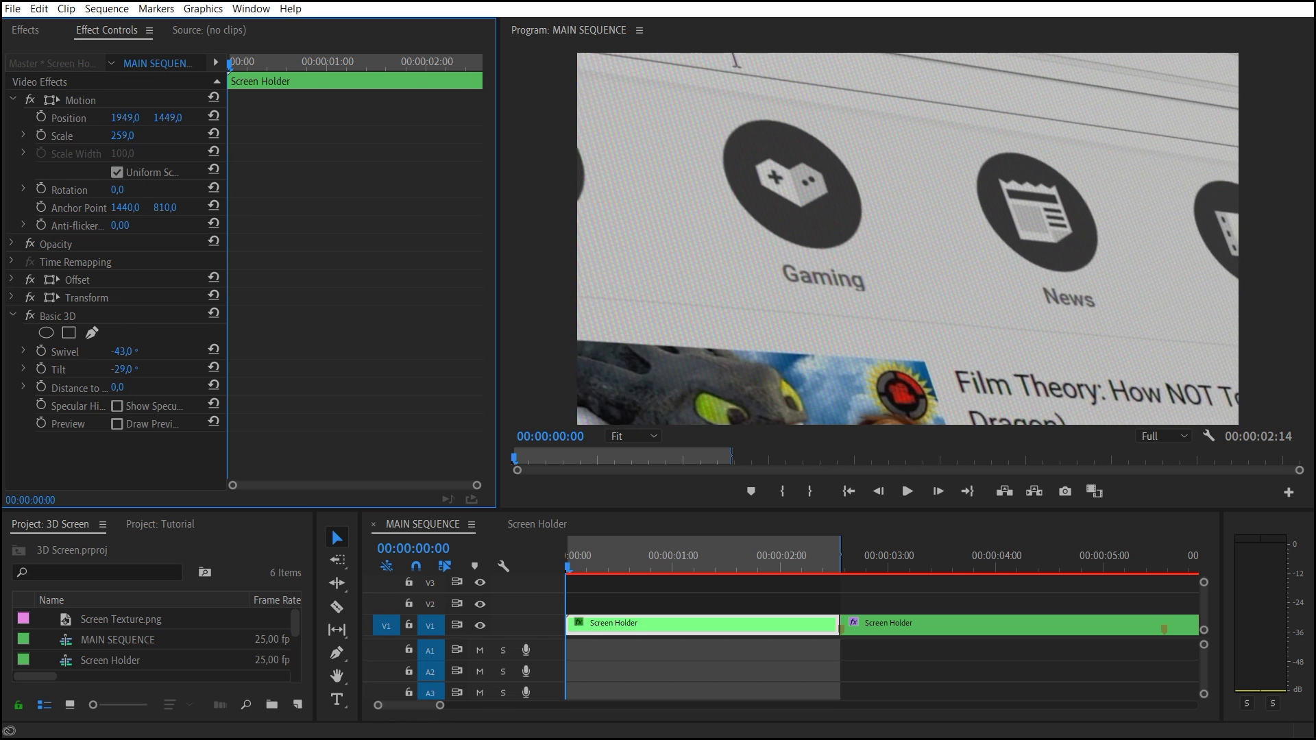
pyautogui.click(12, 297)
pyautogui.moveTo(115, 460); pyautogui.dragTo(103, 460)
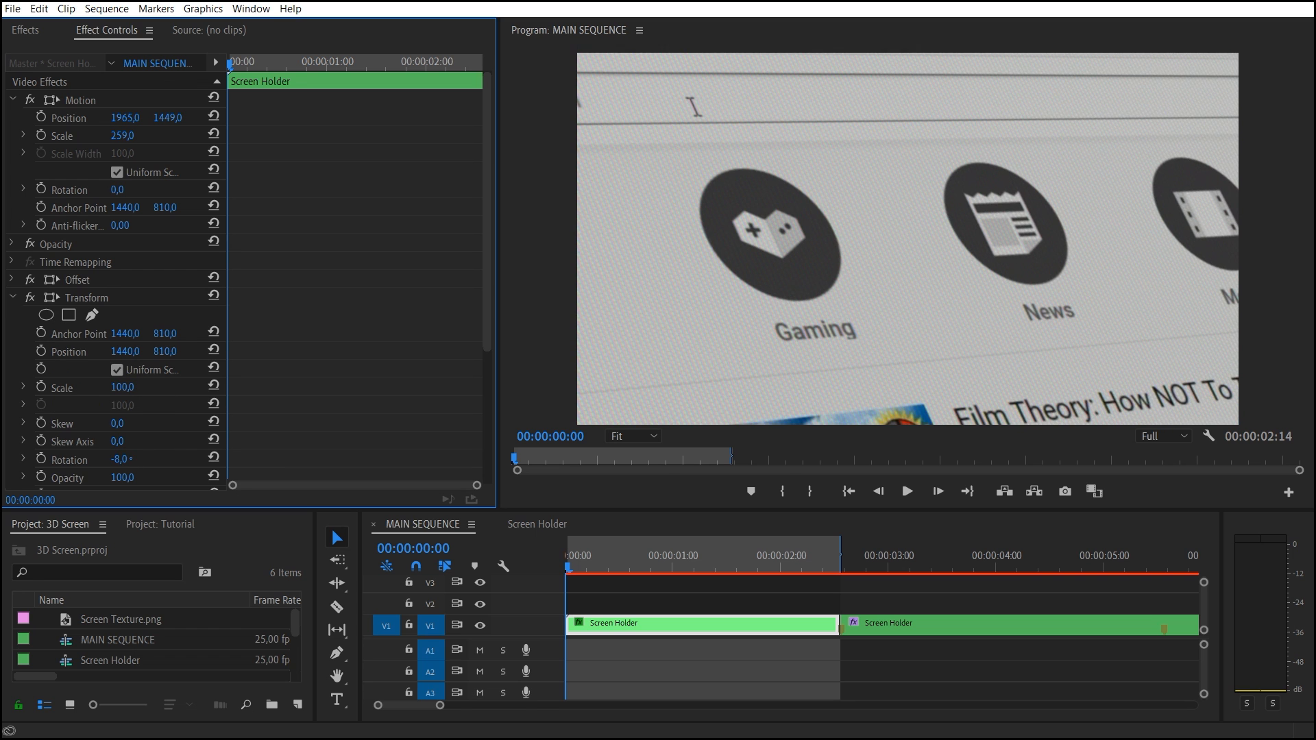
pyautogui.click(14, 279)
pyautogui.moveTo(116, 316); pyautogui.dragTo(132, 314)
pyautogui.moveTo(166, 118); pyautogui.dragTo(185, 118)
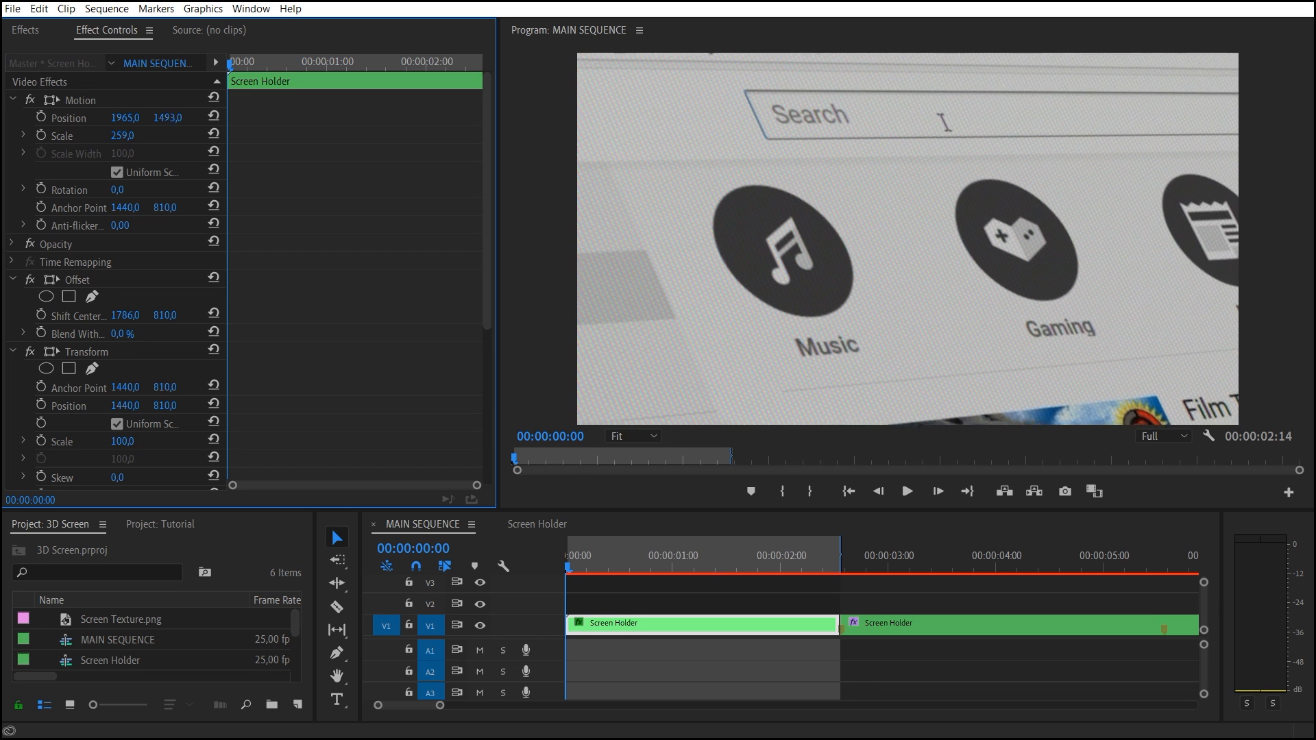
# Enable Offset and swivel/tilt keyframing and set their ending keyframes at 02:13.
pyautogui.click(41, 316)
pyautogui.scroll(-2, 72, 391)
pyautogui.scroll(-2, 71, 421)
pyautogui.scroll(-2, 66, 419)
pyautogui.click(42, 433)
pyautogui.click(833, 560)
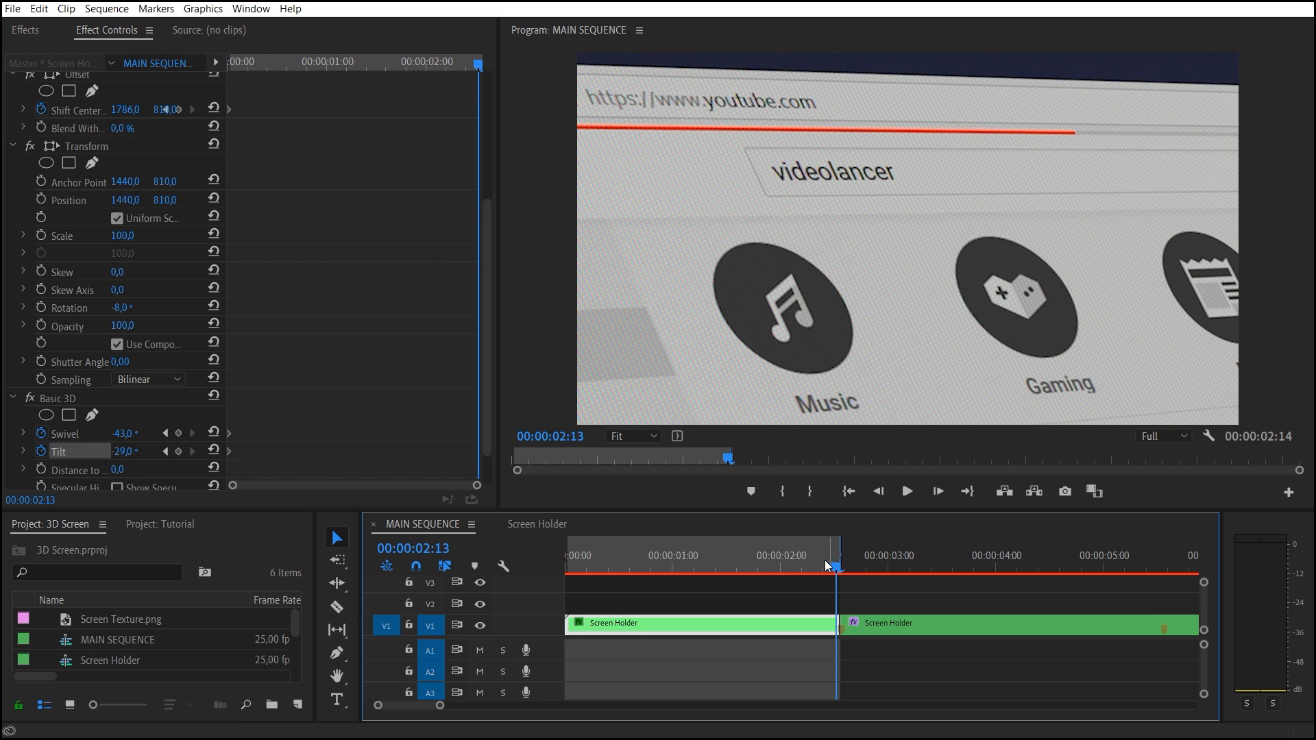
pyautogui.moveTo(124, 109); pyautogui.dragTo(114, 110)
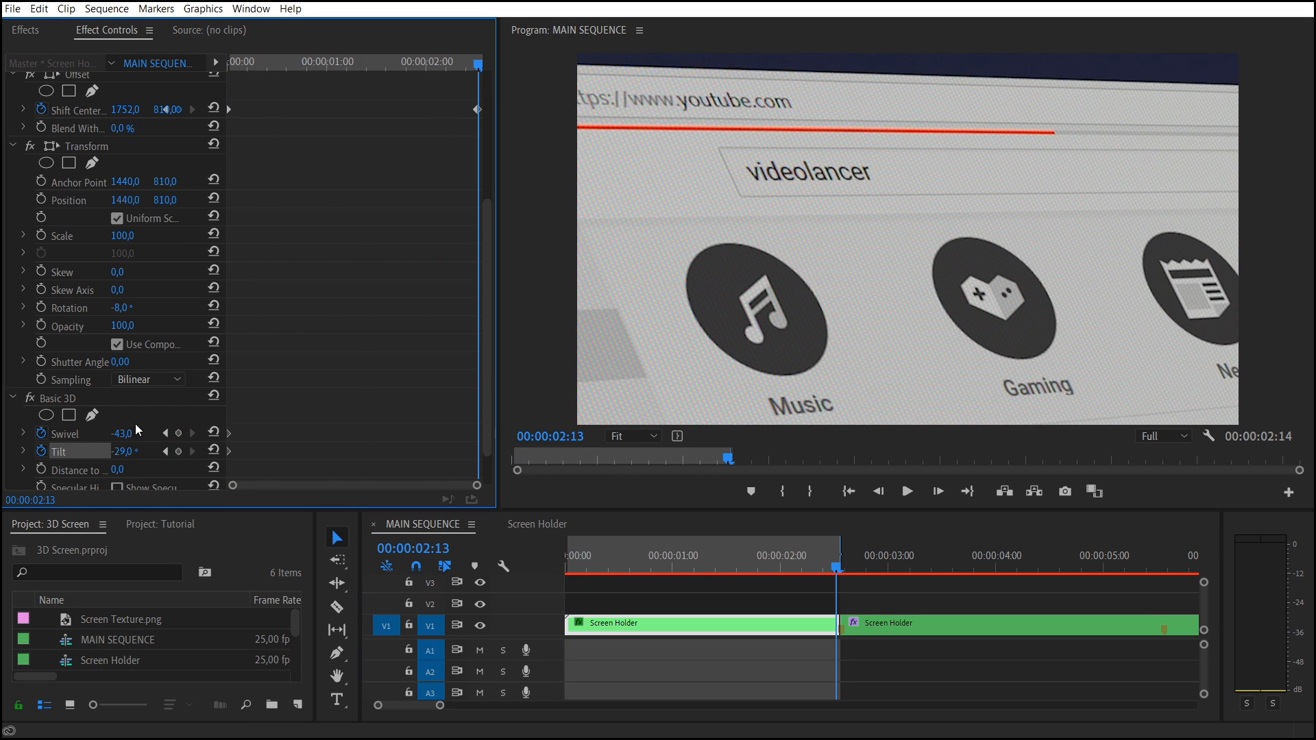
pyautogui.moveTo(124, 432)
pyautogui.mouseDown()
pyautogui.moveTo(137, 433)
pyautogui.moveTo(131, 451)
pyautogui.mouseUp()
pyautogui.scroll(2, 153, 244)
pyautogui.moveTo(165, 160); pyautogui.dragTo(155, 161)
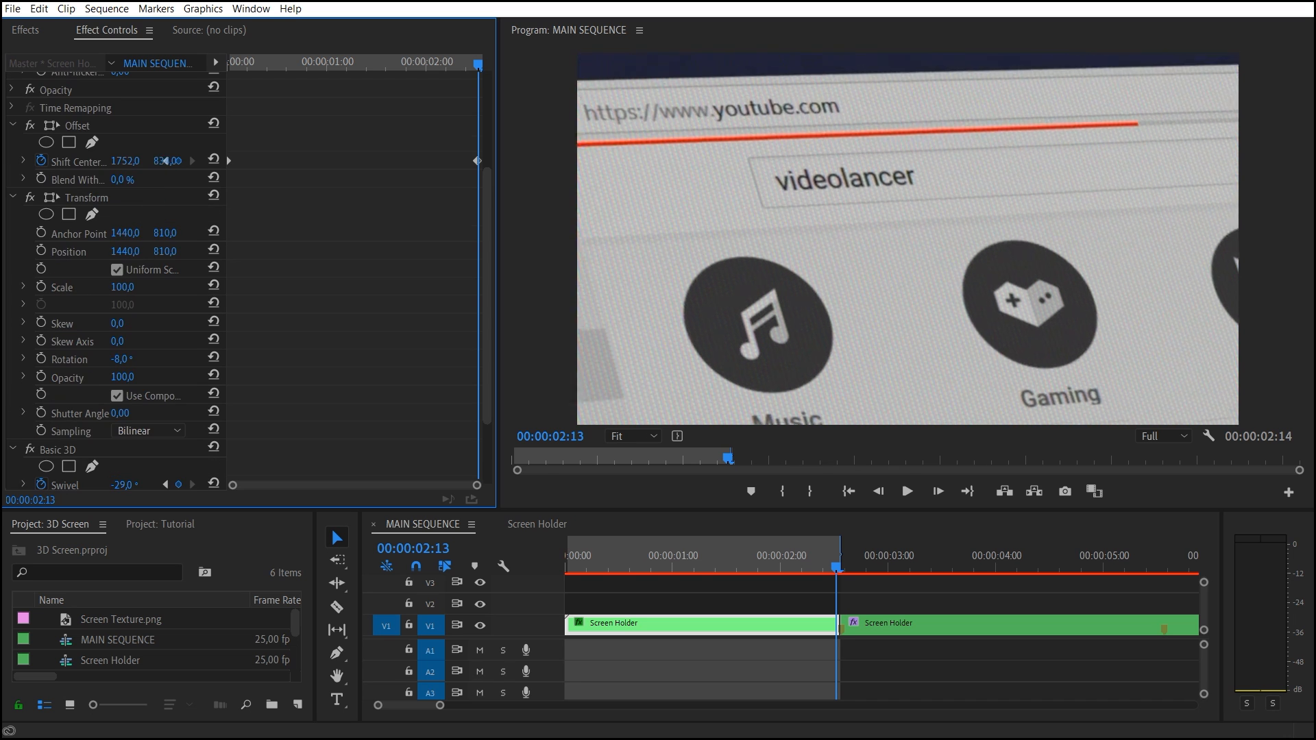
# Set the starting offset keyframe at 00:00 and play back the animated close-up.
pyautogui.click(834, 563)
pyautogui.press('Home')
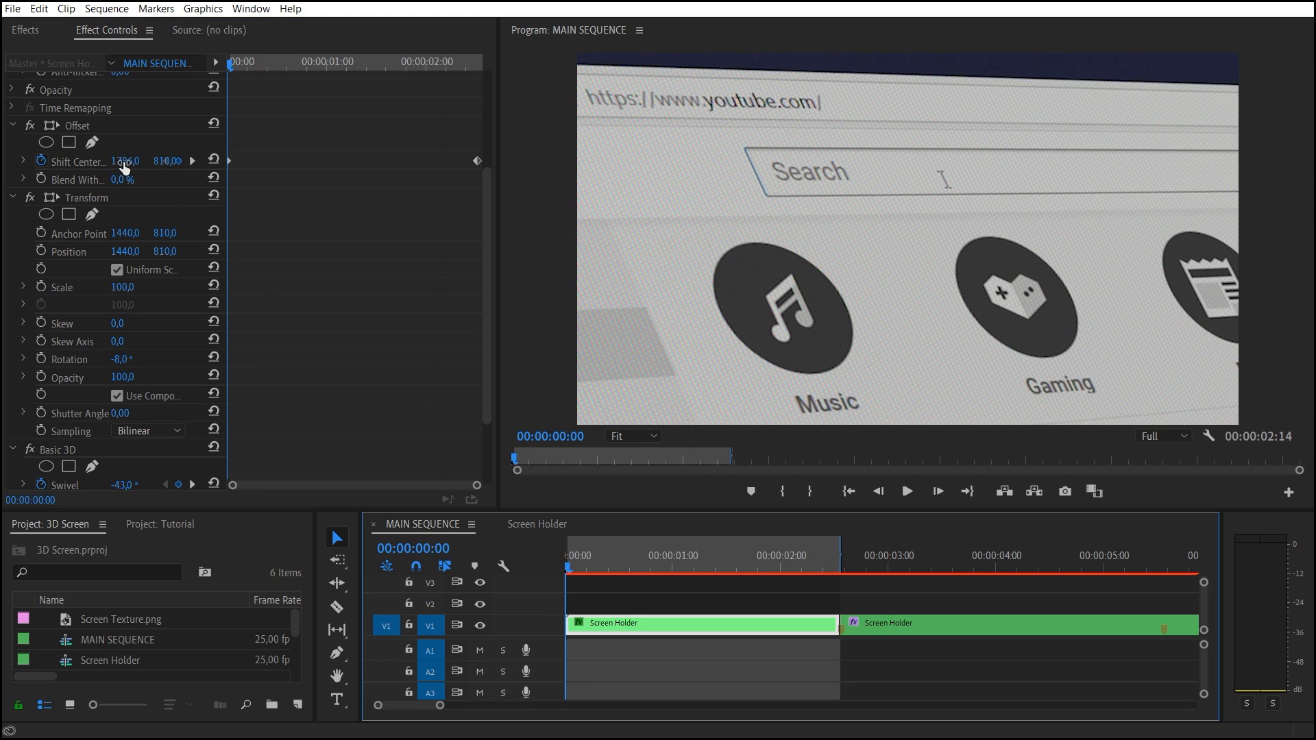
pyautogui.moveTo(125, 161); pyautogui.dragTo(154, 161)
pyautogui.press('space')
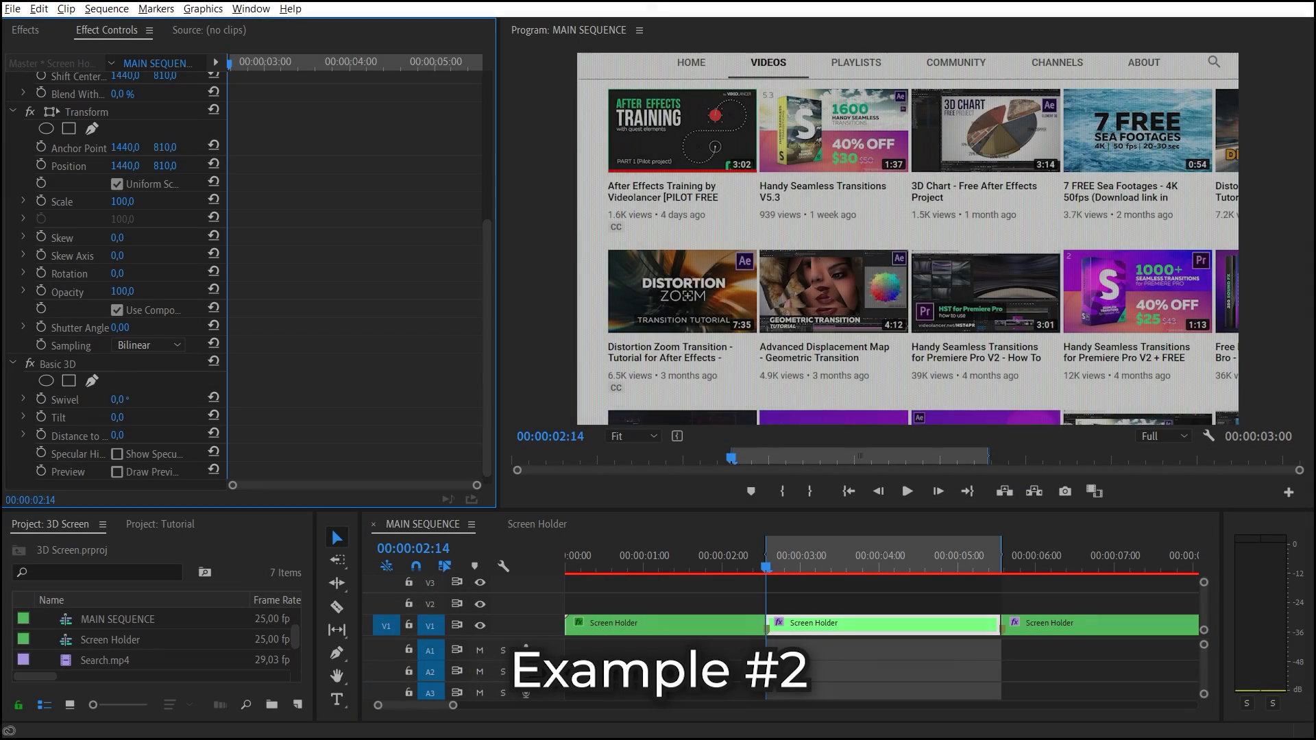
# Give the second clip a starting swivel/tilt and ~16° rotation, then shift its end toward the later thumbnails.
pyautogui.moveTo(117, 399)
pyautogui.mouseDown()
pyautogui.moveTo(145, 400)
pyautogui.moveTo(97, 434)
pyautogui.mouseUp()
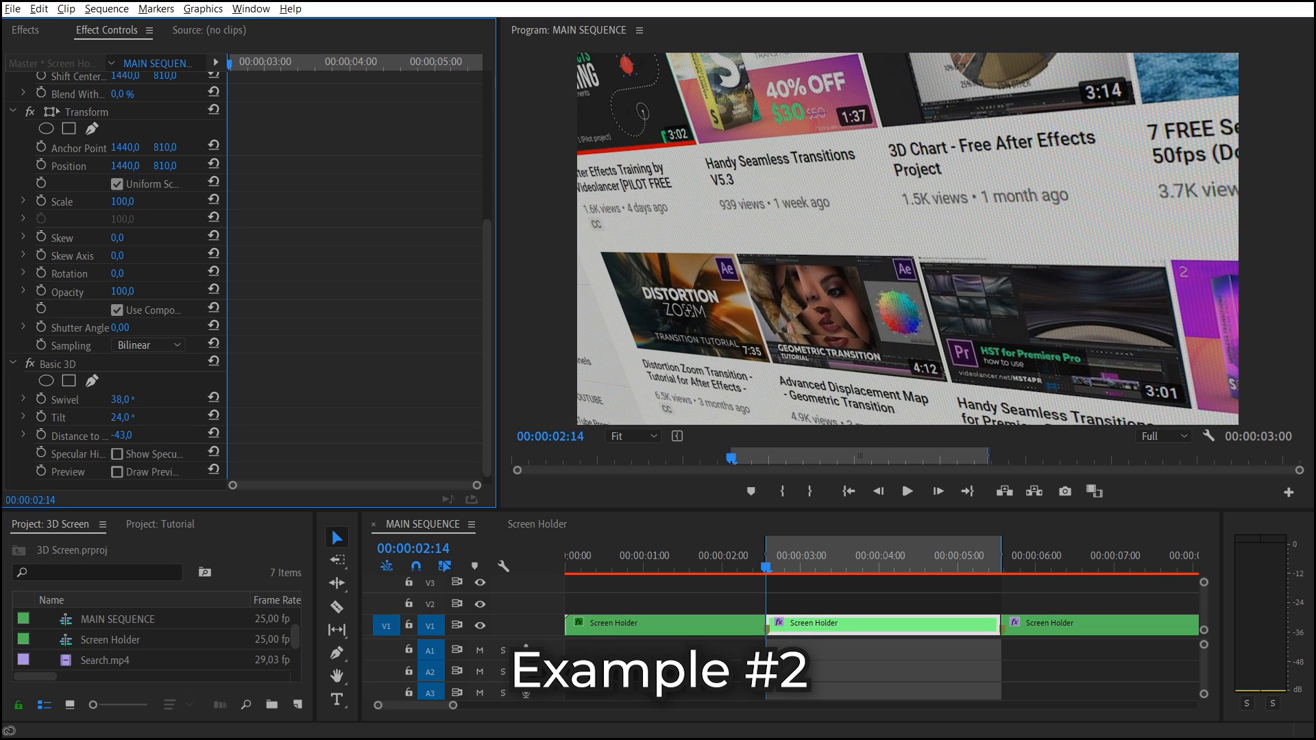
pyautogui.moveTo(116, 274); pyautogui.dragTo(134, 274)
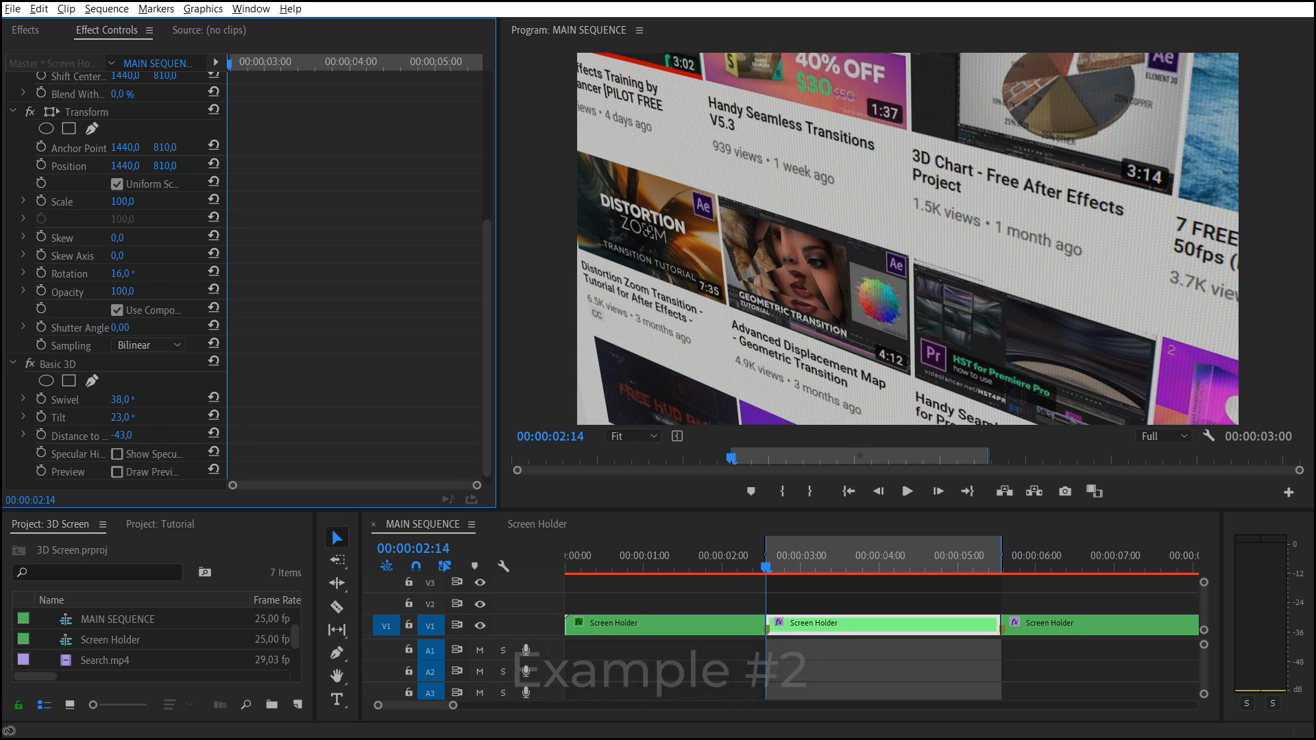
pyautogui.scroll(4, 145, 278)
pyautogui.moveTo(164, 229); pyautogui.dragTo(144, 230)
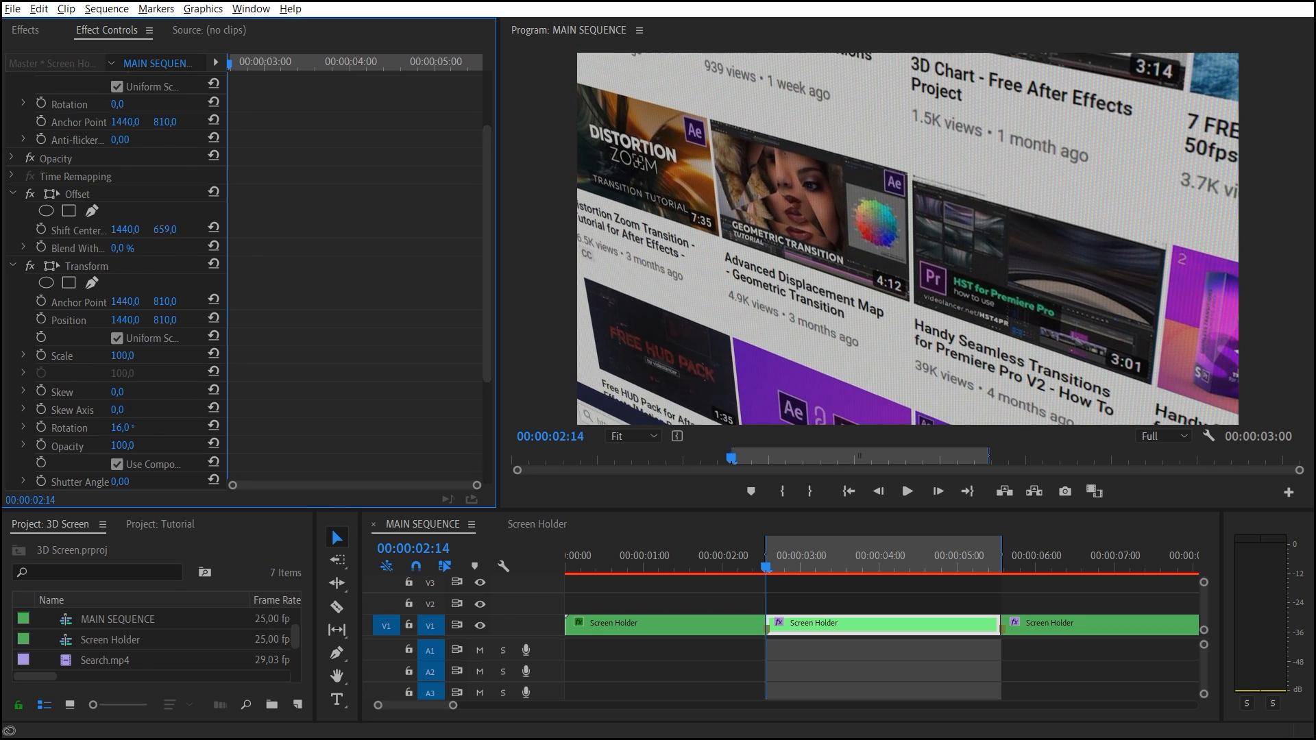
pyautogui.scroll(5, 206, 339)
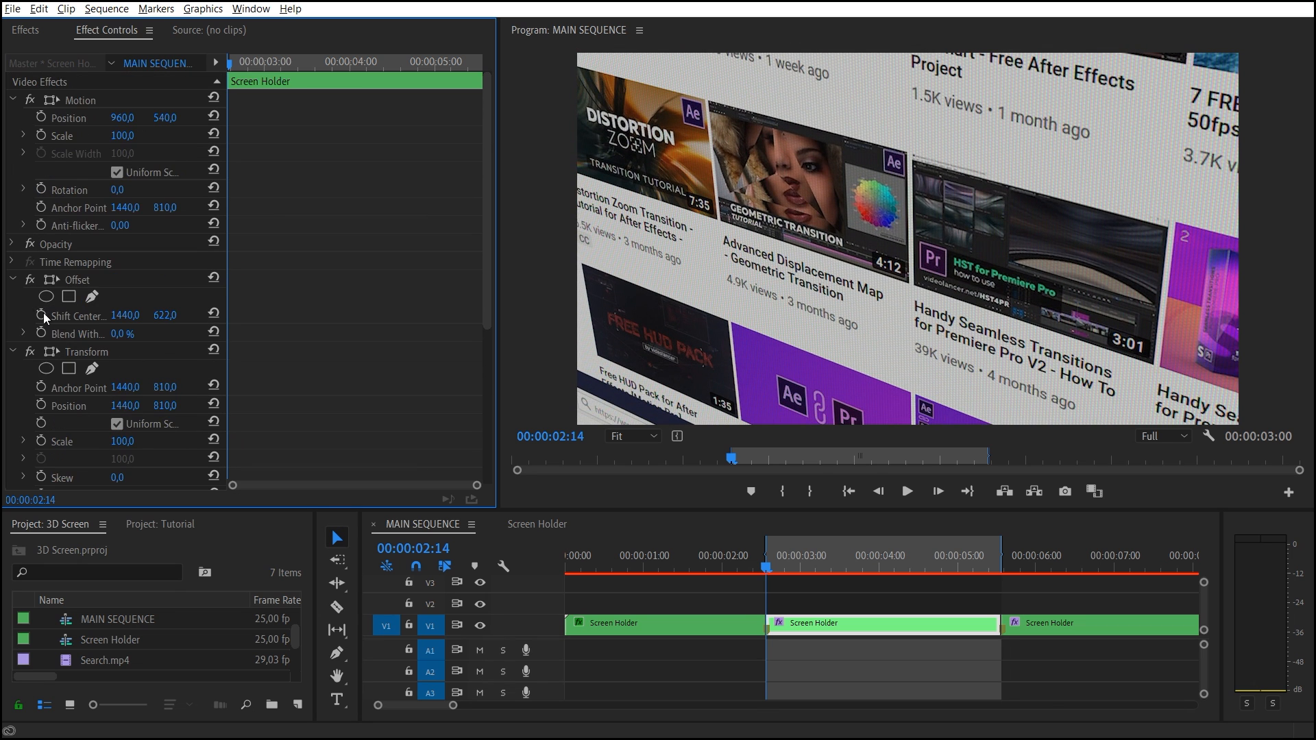
pyautogui.moveTo(766, 568); pyautogui.dragTo(983, 579)
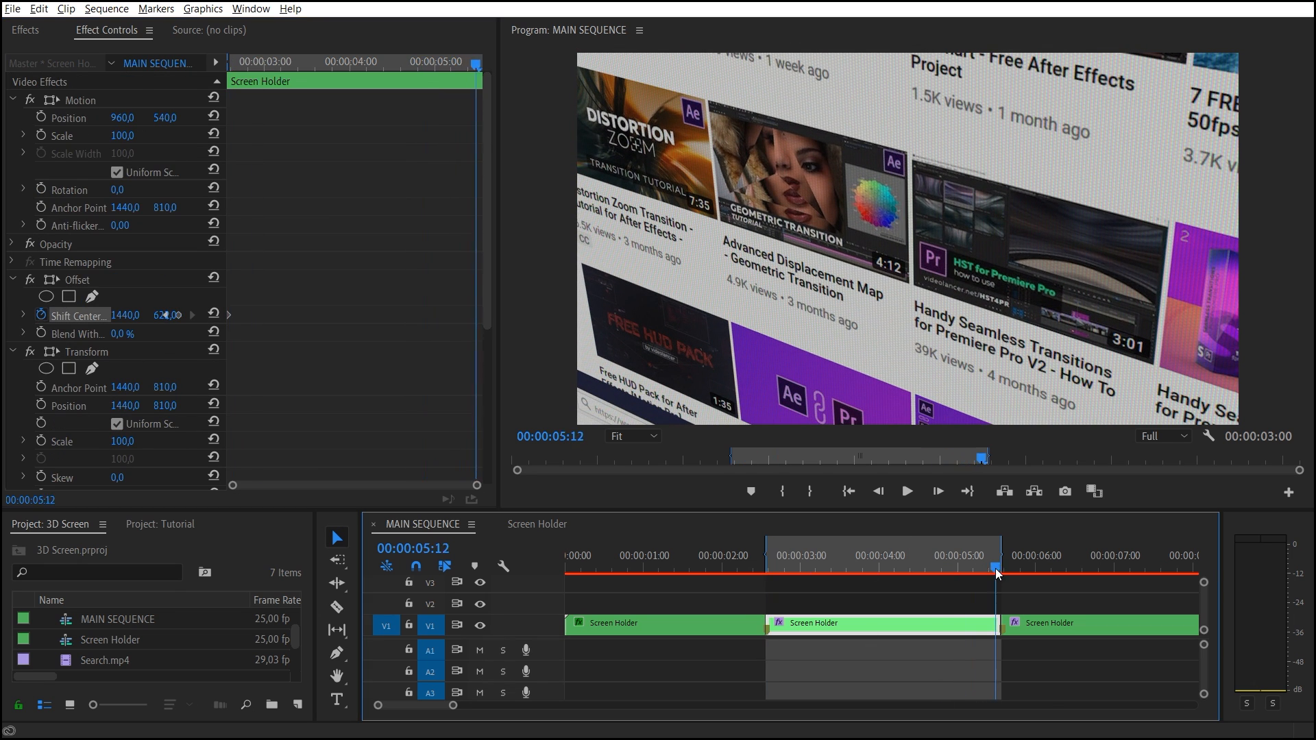
pyautogui.moveTo(124, 314); pyautogui.dragTo(103, 315)
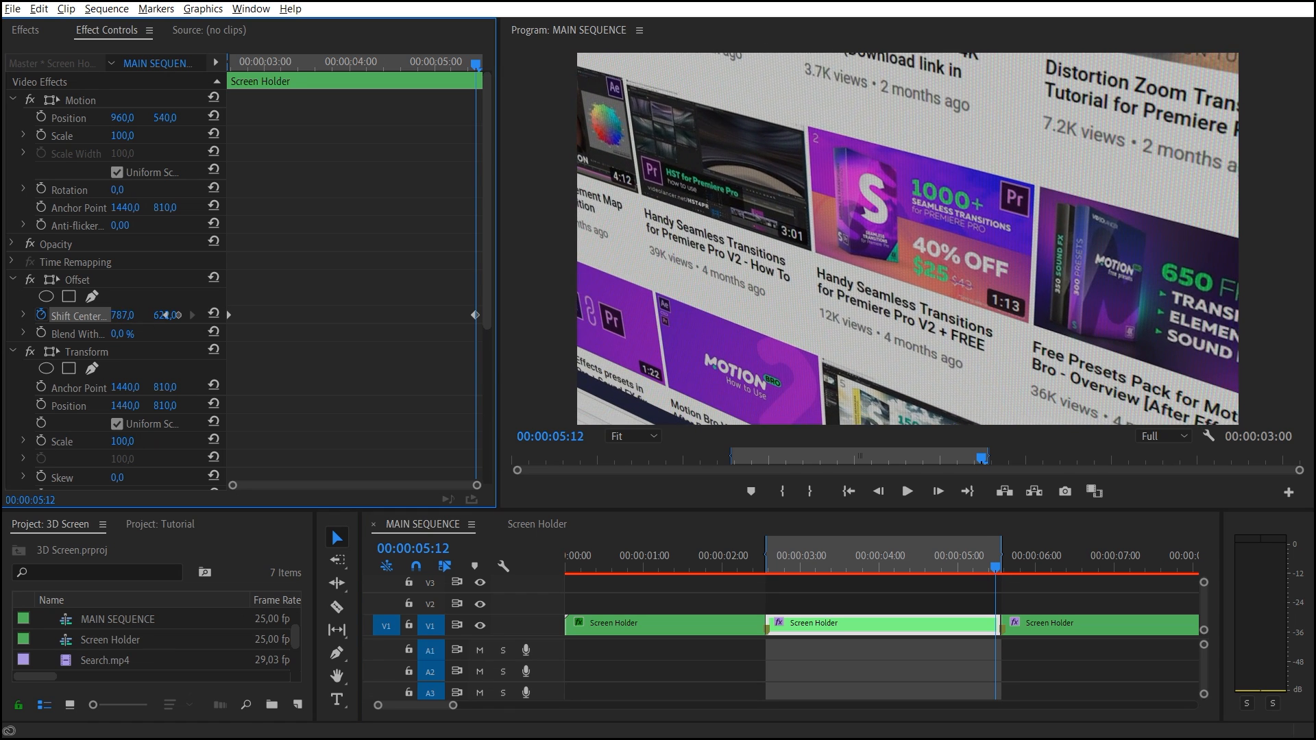
# Keyframe Distance to Image from the clip start, reduce the ending tilt, and replay the clip.
pyautogui.press('Up')
pyautogui.scroll(-5, 62, 365)
pyautogui.scroll(-3, 71, 370)
pyautogui.click(41, 426)
pyautogui.moveTo(776, 570); pyautogui.dragTo(1004, 570)
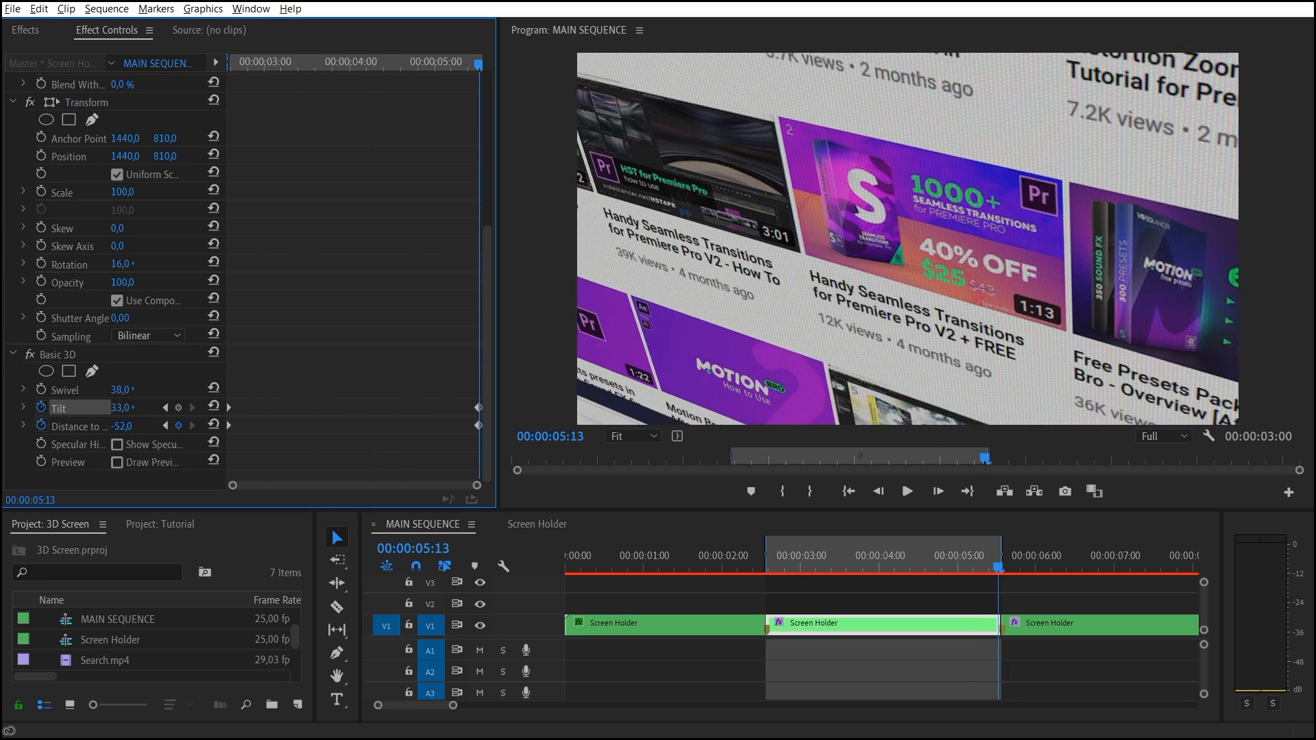
pyautogui.moveTo(122, 408); pyautogui.dragTo(113, 408)
pyautogui.click(790, 560)
pyautogui.press('space')
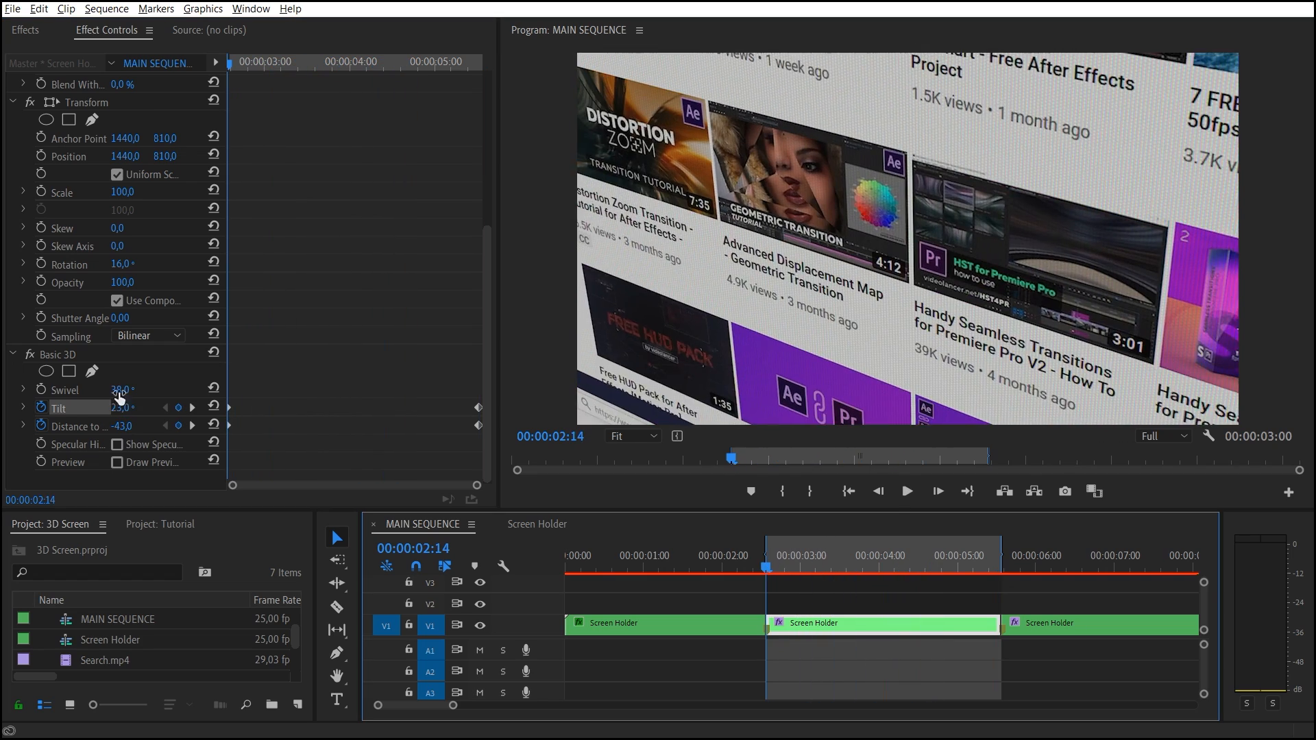
# Lower the starting swivel and lessen the ending rotation after scrubbing the motion.
pyautogui.moveTo(124, 390); pyautogui.dragTo(116, 389)
pyautogui.moveTo(768, 565); pyautogui.dragTo(823, 562)
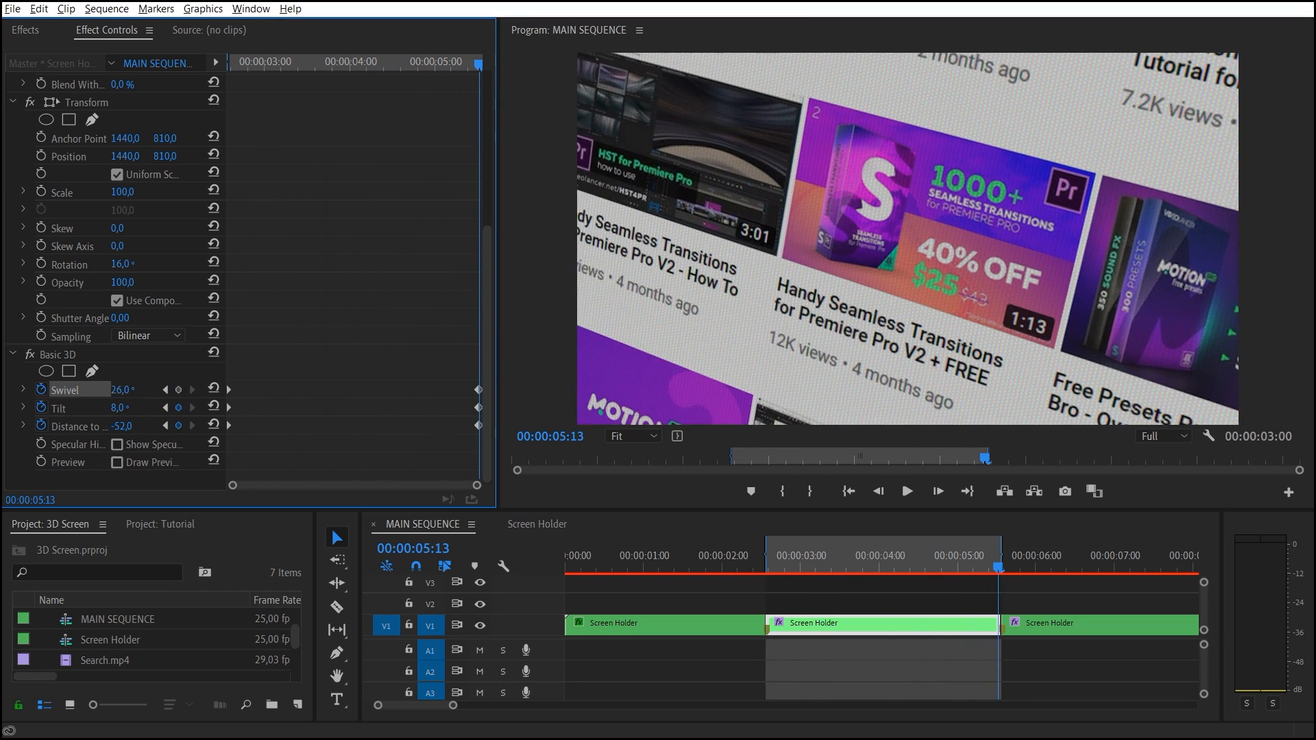
pyautogui.moveTo(121, 265); pyautogui.dragTo(119, 263)
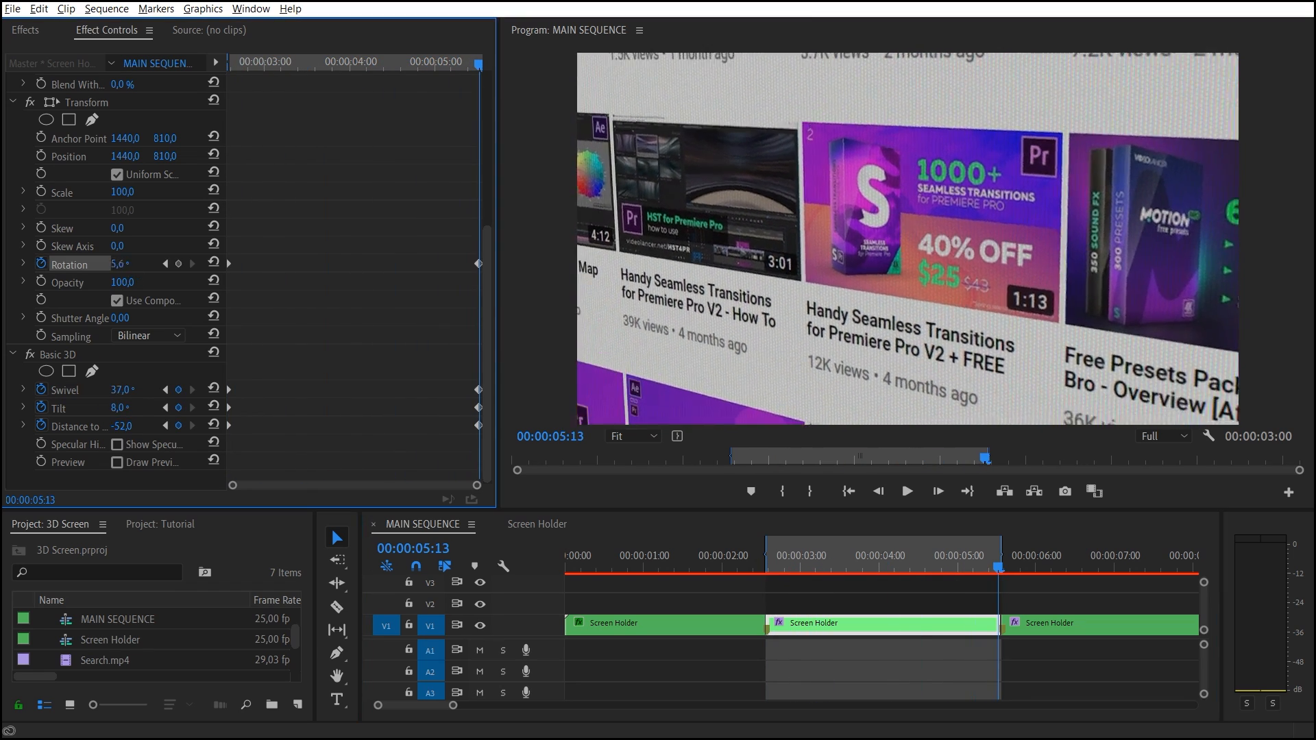
pyautogui.click(770, 555)
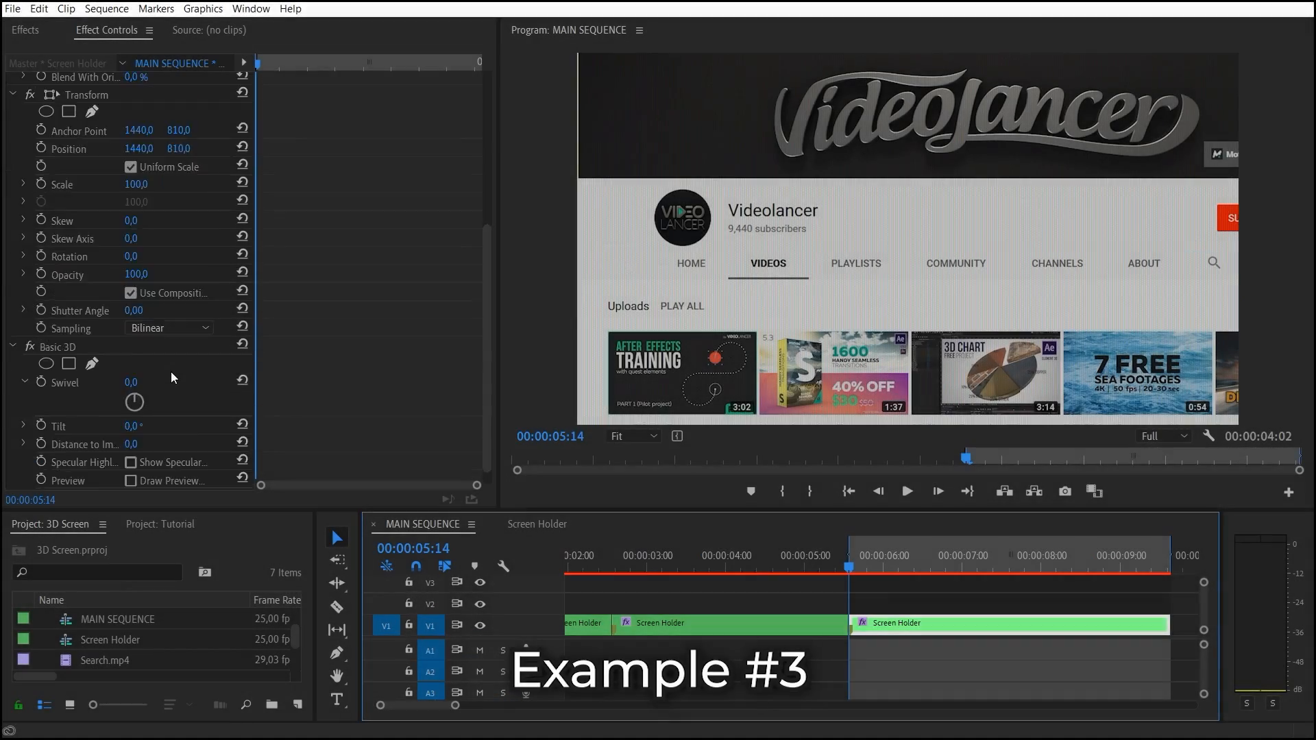
pyautogui.scroll(-4, 171, 372)
# Tilt the third clip steeply onto the Subscribe button at start, flattening and shifting toward the bell at the end.
pyautogui.moveTo(136, 407)
pyautogui.mouseDown()
pyautogui.moveTo(113, 408)
pyautogui.moveTo(103, 427)
pyautogui.mouseUp()
pyautogui.scroll(8, 151, 376)
pyautogui.moveTo(139, 315)
pyautogui.mouseDown()
pyautogui.moveTo(103, 316)
pyautogui.moveTo(206, 314)
pyautogui.moveTo(164, 315)
pyautogui.mouseUp()
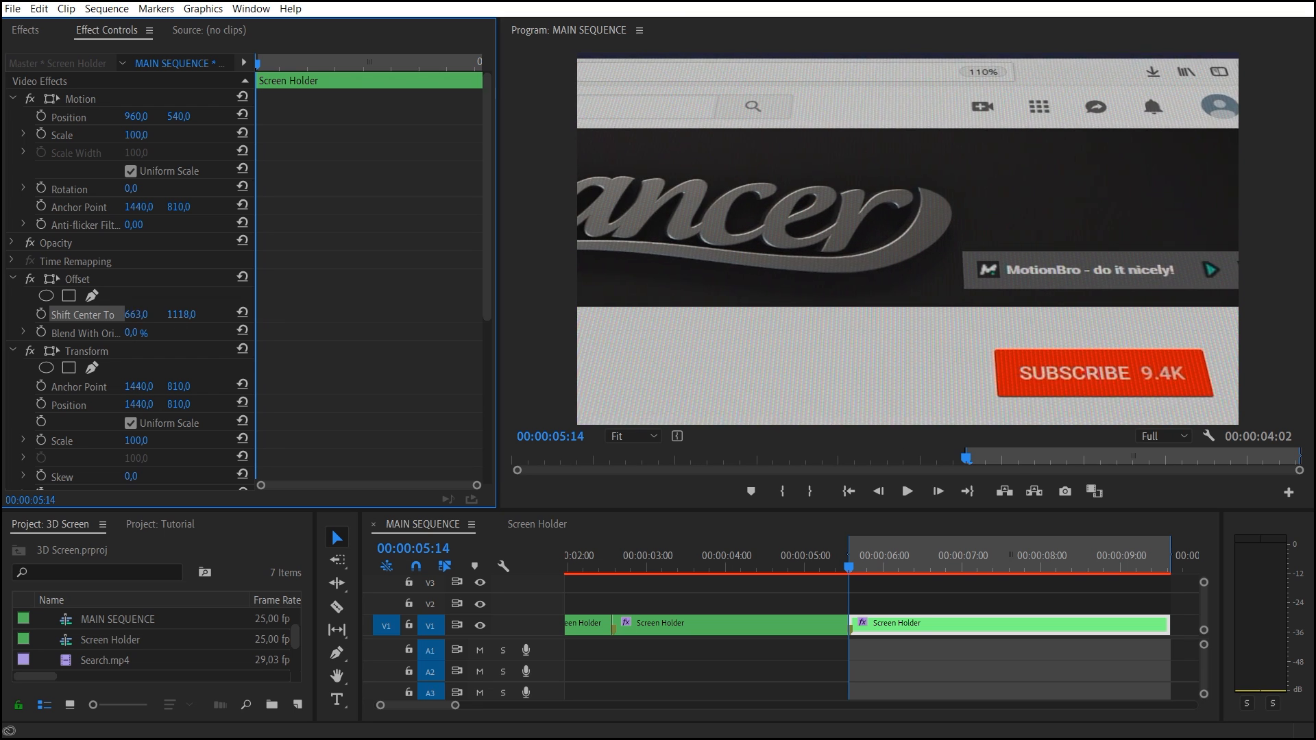
pyautogui.scroll(-3, 91, 365)
pyautogui.scroll(-4, 91, 365)
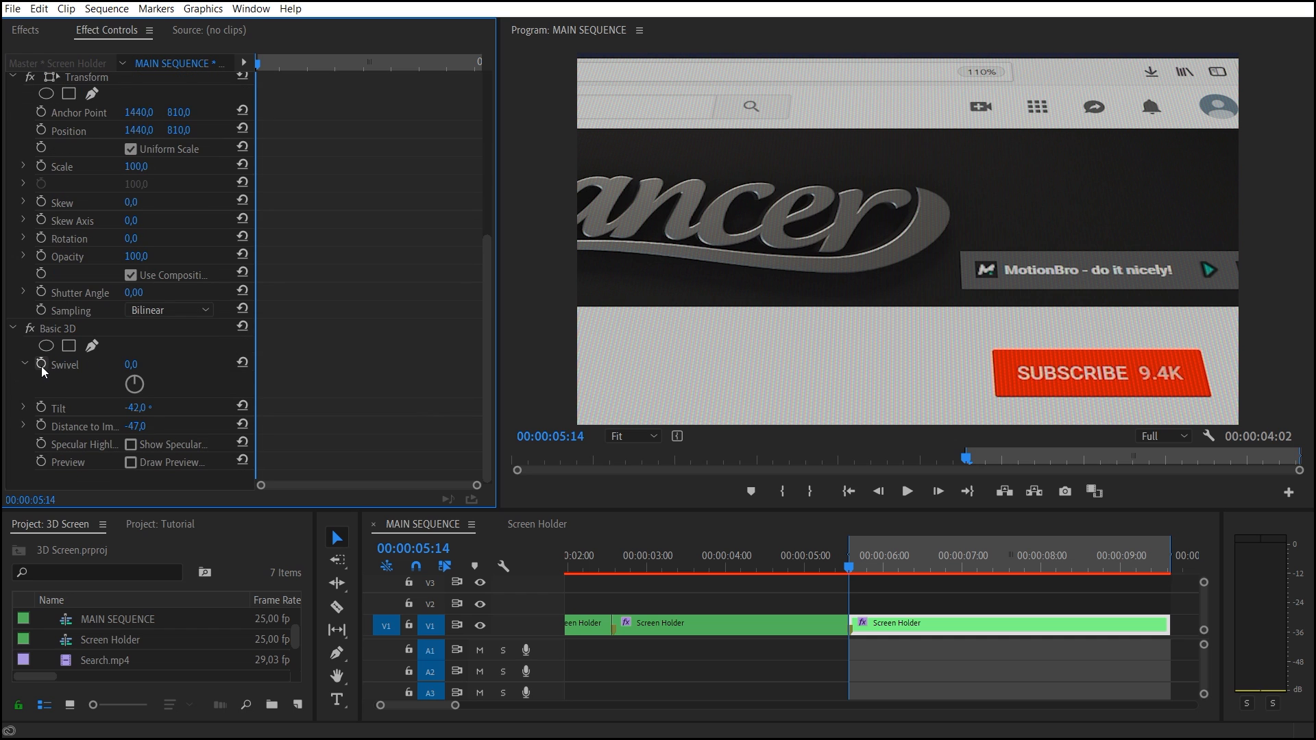
pyautogui.moveTo(850, 573); pyautogui.dragTo(1107, 572)
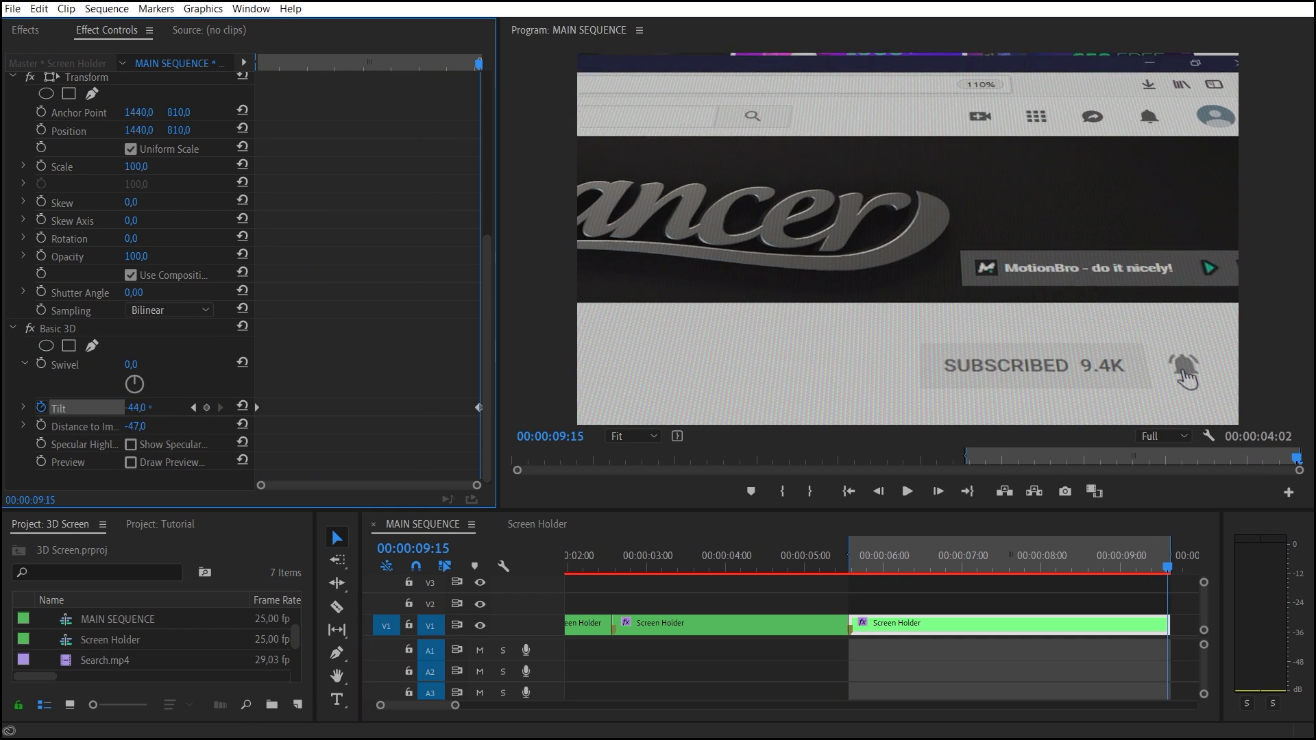
pyautogui.moveTo(136, 408); pyautogui.dragTo(164, 407)
pyautogui.scroll(4, 134, 309)
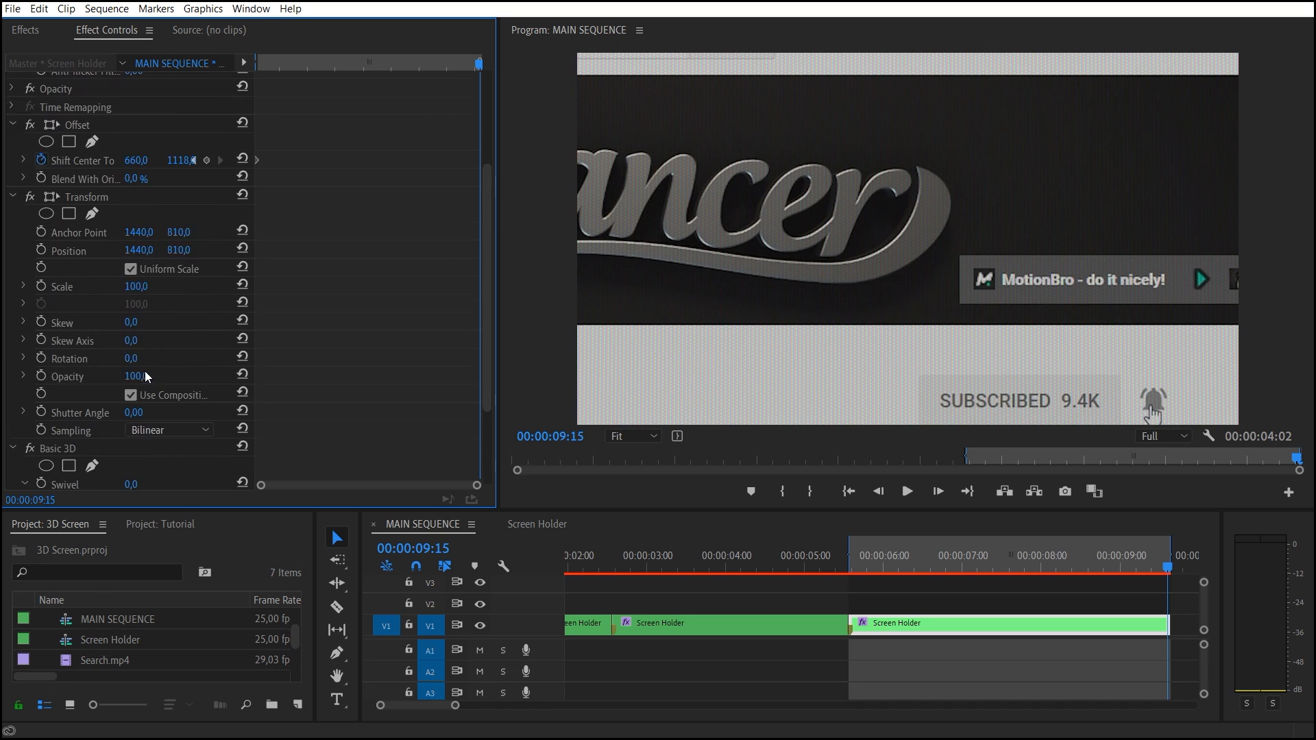
pyautogui.moveTo(179, 246); pyautogui.dragTo(190, 246)
pyautogui.moveTo(1088, 406); pyautogui.dragTo(1042, 410)
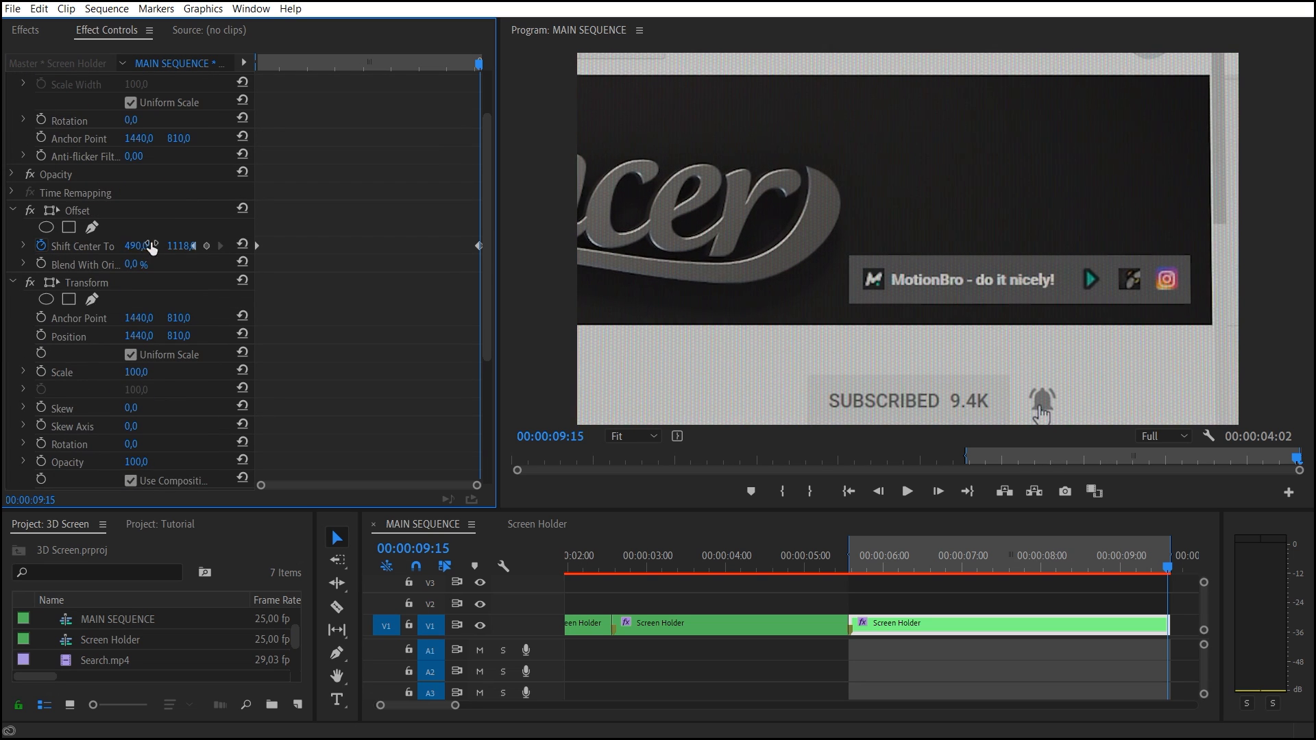
pyautogui.moveTo(181, 246); pyautogui.dragTo(155, 246)
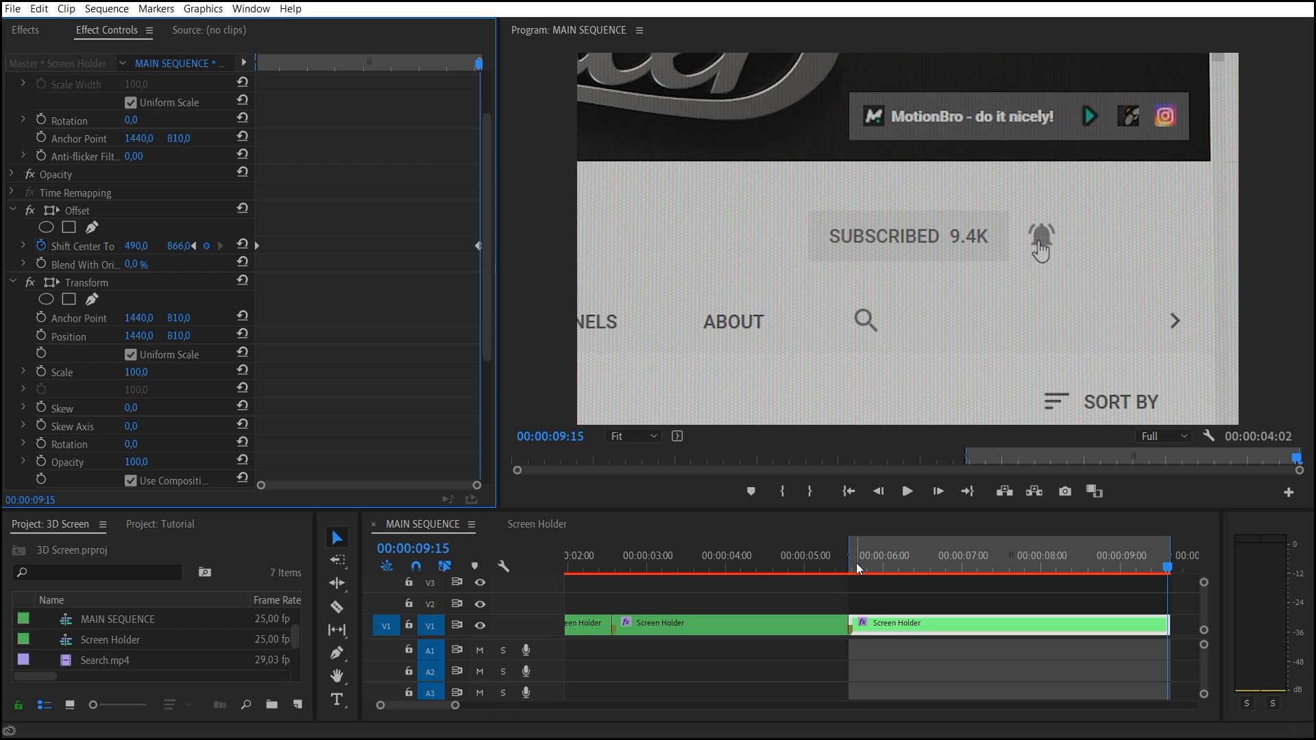
pyautogui.moveTo(856, 562)
pyautogui.mouseDown()
pyautogui.moveTo(1154, 562)
pyautogui.moveTo(897, 562)
pyautogui.mouseUp()
# Keyframe Distance to Image for a zoom, nudge the ending content further left, and play it back.
pyautogui.press('Up')
pyautogui.scroll(-5, 123, 309)
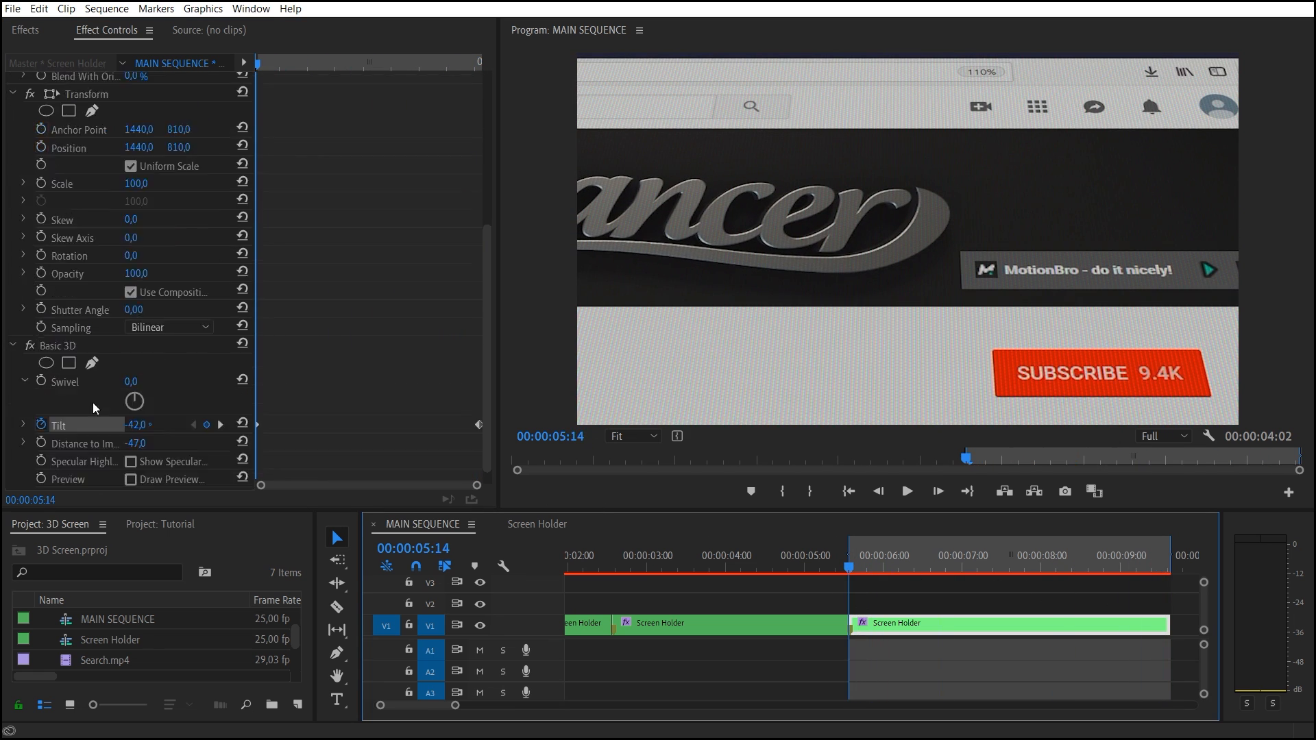
pyautogui.scroll(-1, 87, 400)
pyautogui.click(41, 425)
pyautogui.moveTo(136, 424); pyautogui.dragTo(132, 424)
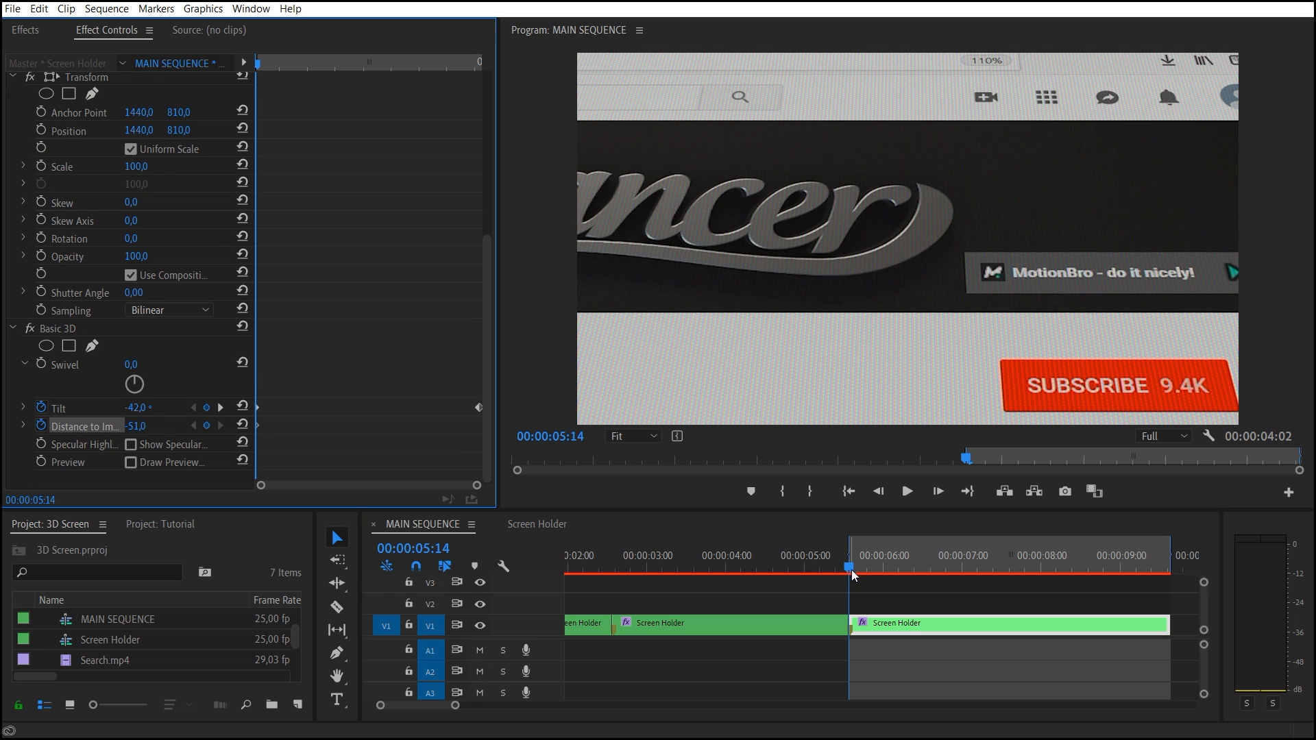
pyautogui.moveTo(856, 561); pyautogui.dragTo(1167, 562)
pyautogui.moveTo(136, 428); pyautogui.dragTo(130, 429)
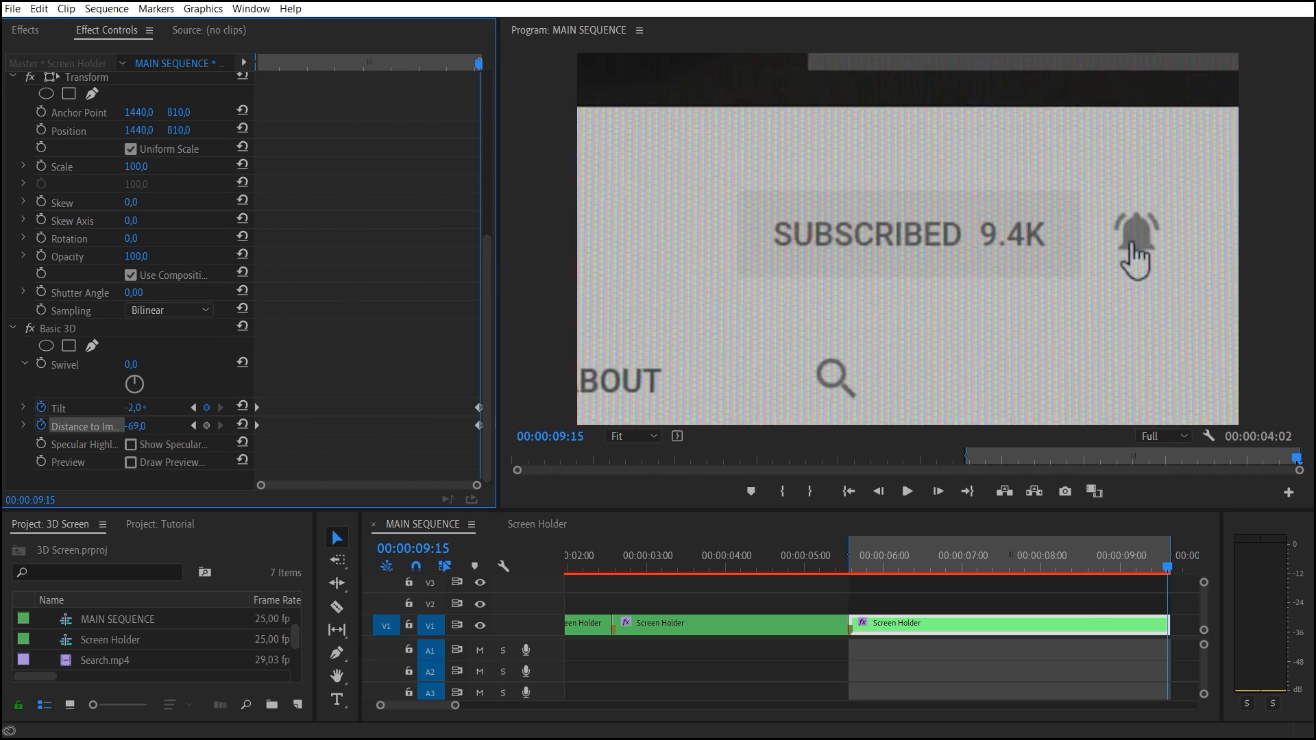
pyautogui.scroll(3, 144, 298)
pyautogui.moveTo(137, 143); pyautogui.dragTo(133, 143)
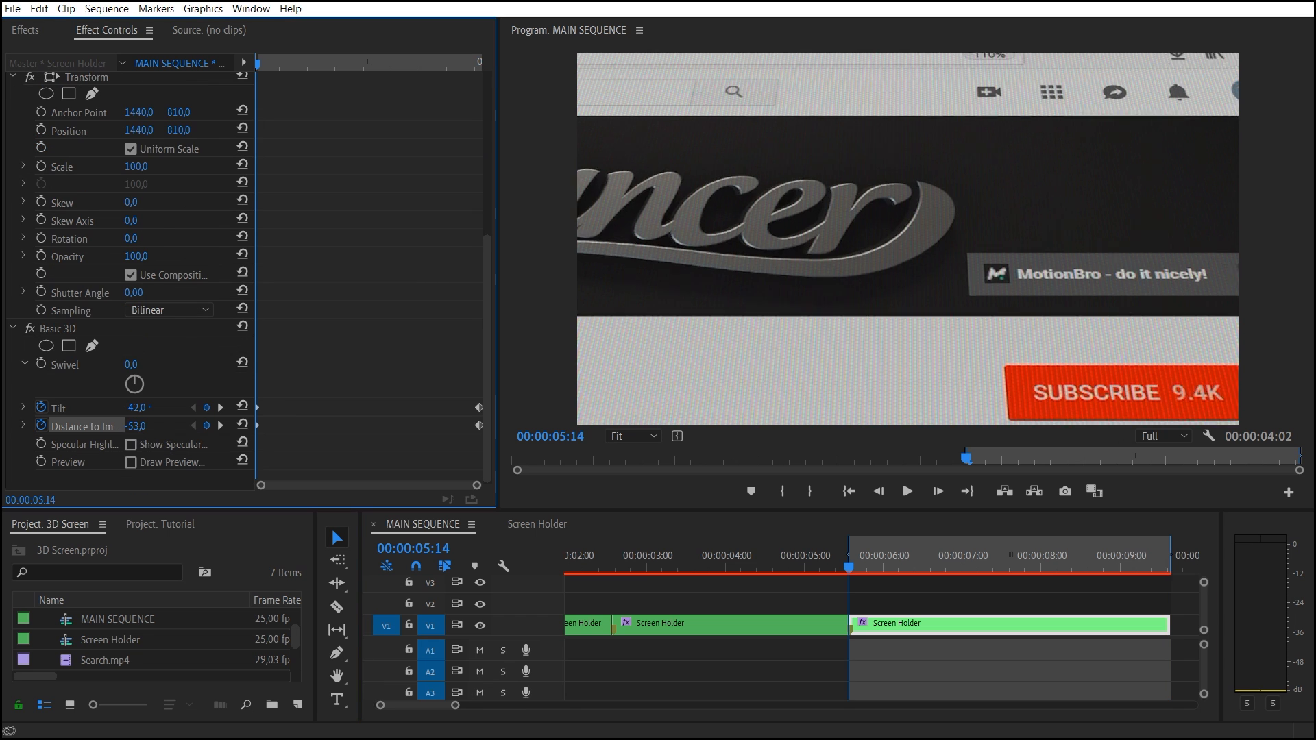
pyautogui.press('space')
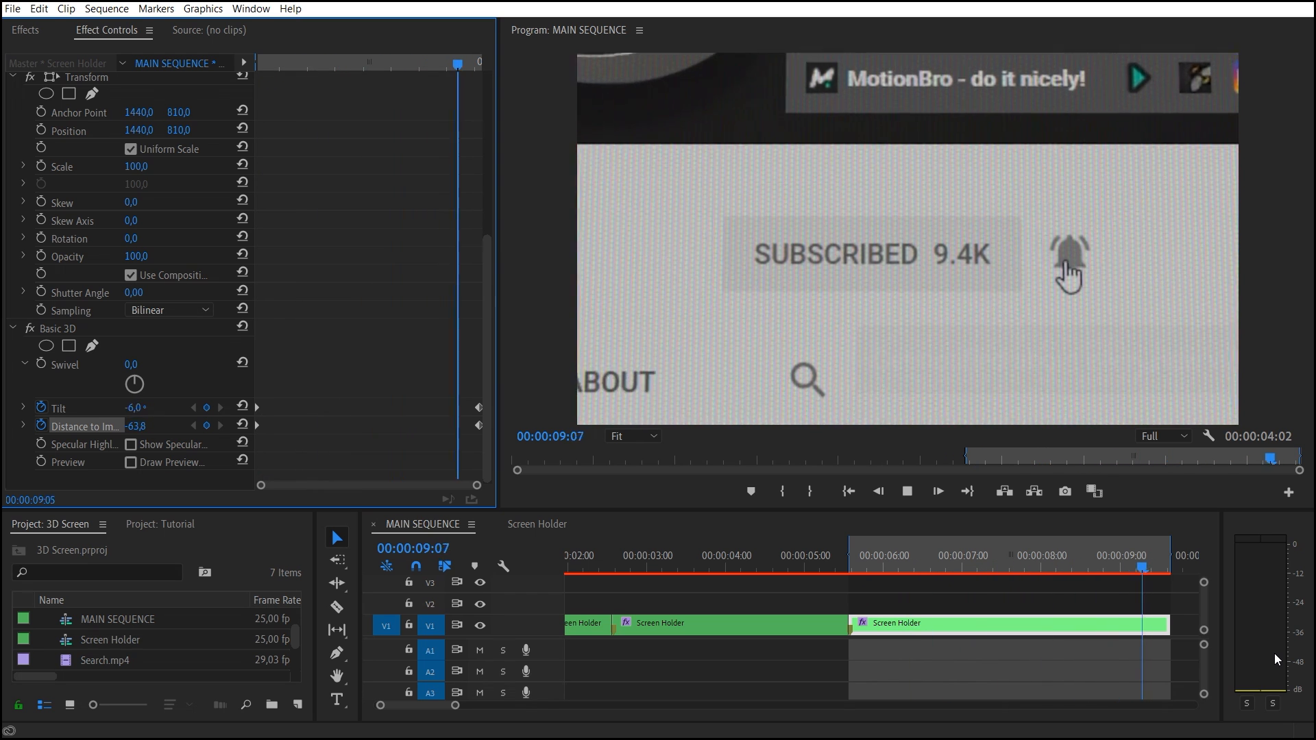
# Rotate the screen at the start, raise the image via Position Y, change the end rotation, and replay.
pyautogui.moveTo(132, 237); pyautogui.dragTo(120, 238)
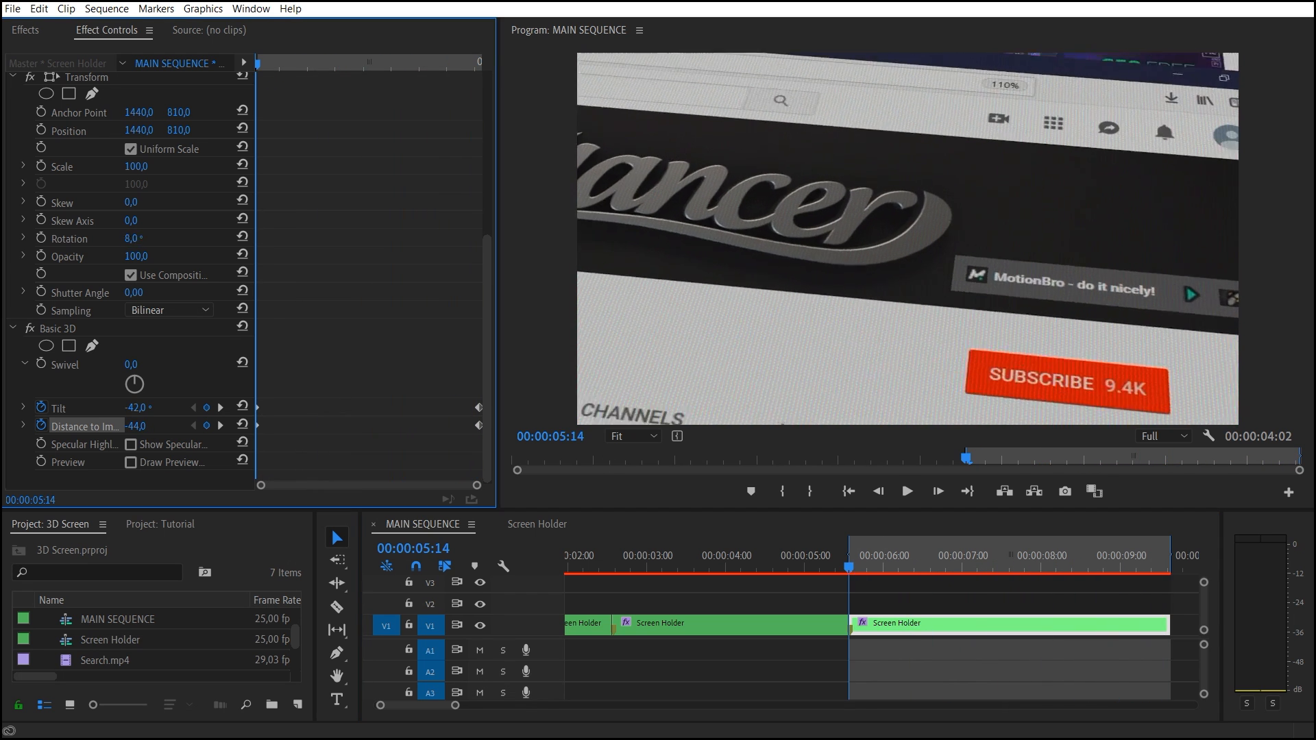
pyautogui.scroll(6, 108, 245)
pyautogui.scroll(4, 108, 244)
pyautogui.moveTo(183, 117); pyautogui.dragTo(171, 117)
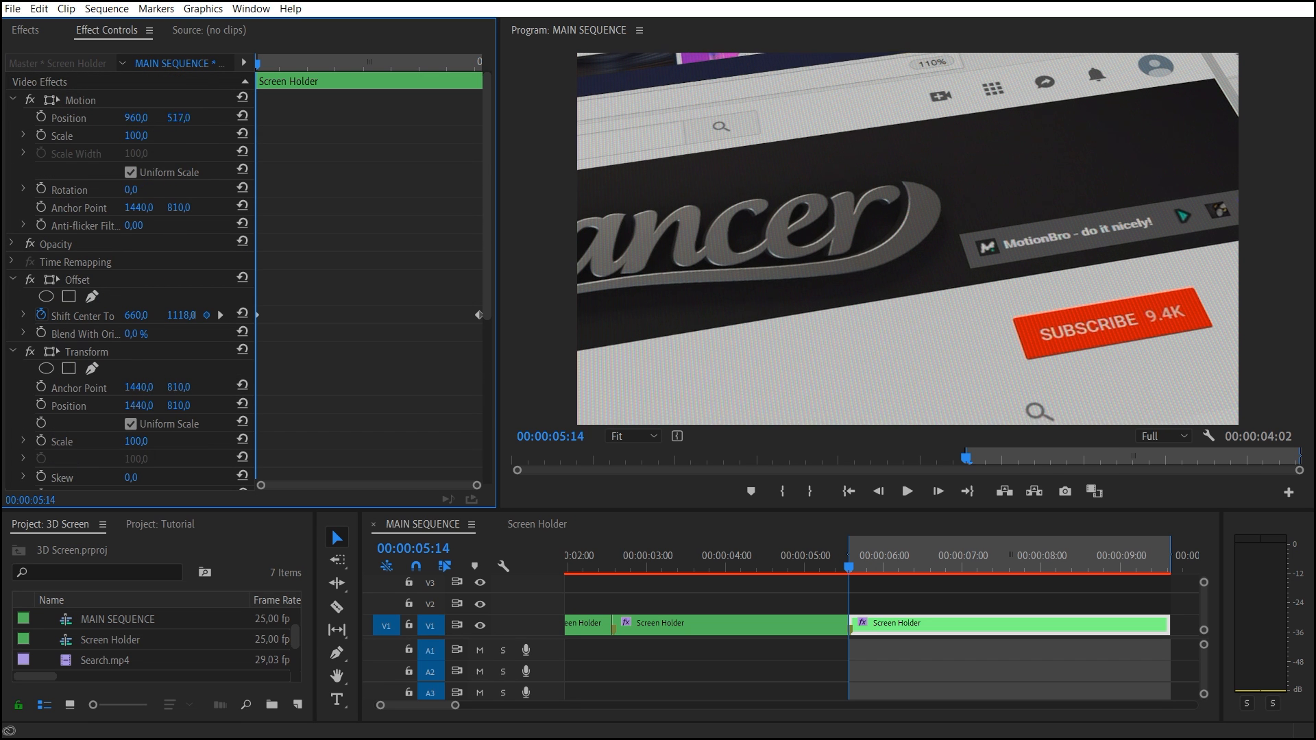
pyautogui.scroll(-3, 100, 326)
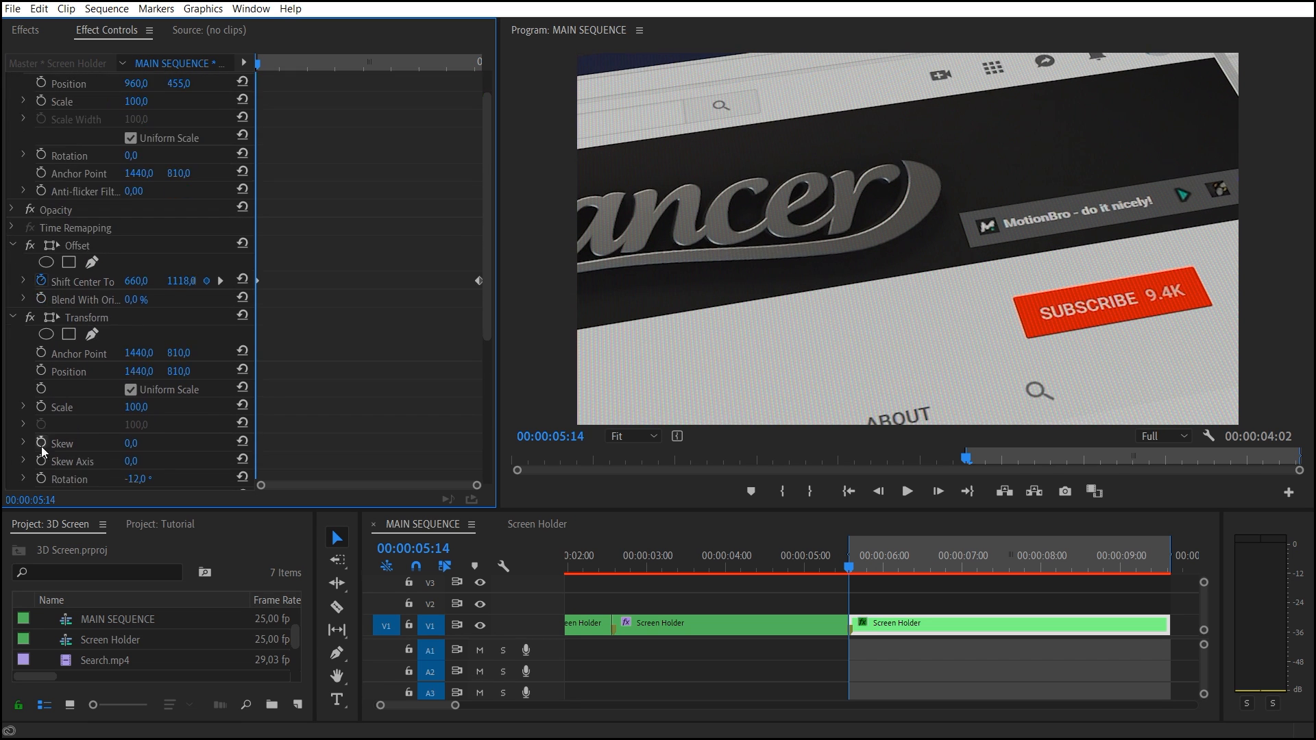
pyautogui.scroll(-3, 41, 432)
pyautogui.moveTo(849, 567); pyautogui.dragTo(1169, 572)
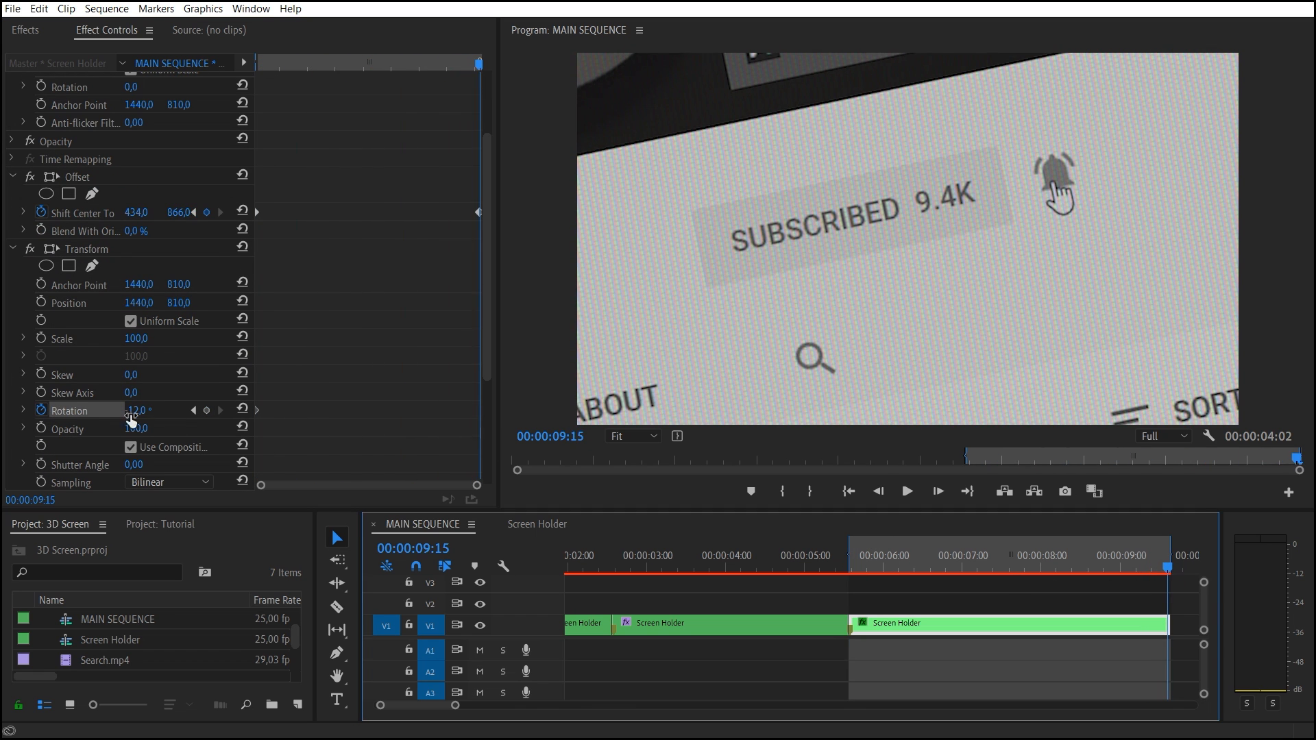
pyautogui.moveTo(133, 411)
pyautogui.mouseDown()
pyautogui.moveTo(122, 411)
pyautogui.moveTo(137, 411)
pyautogui.mouseUp()
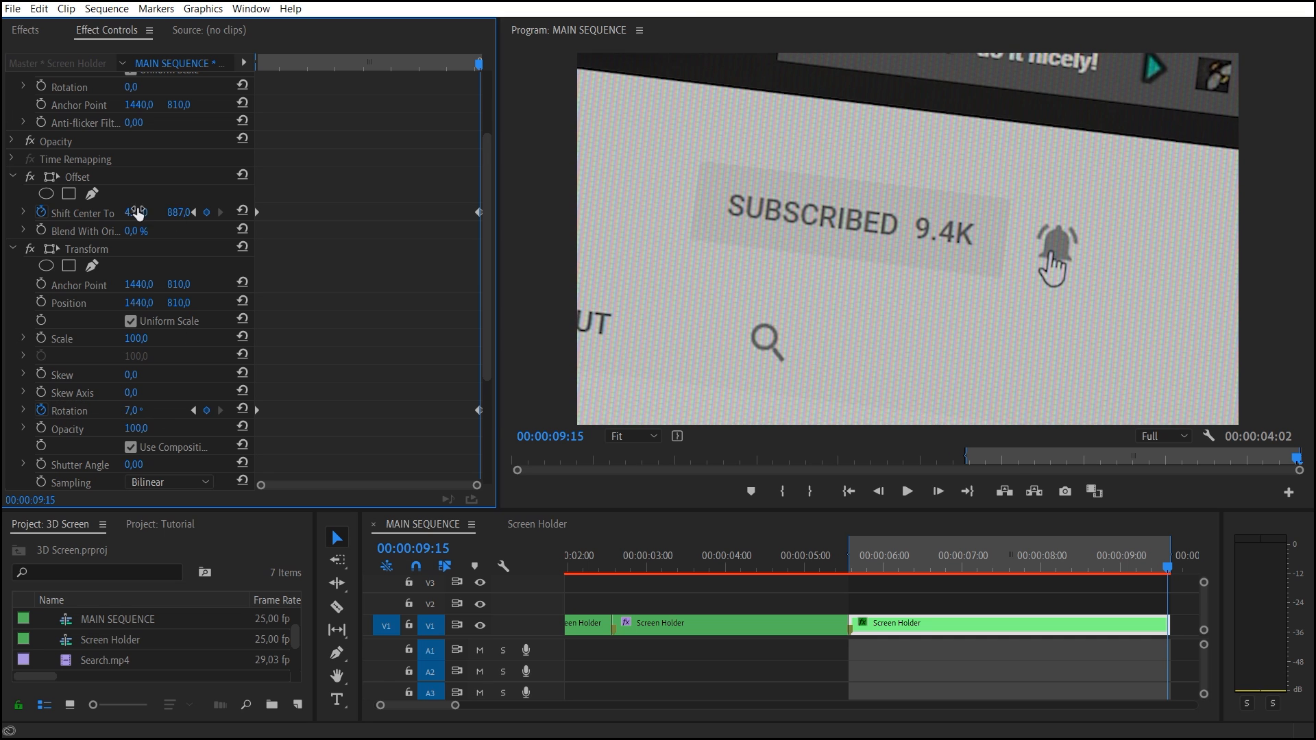
pyautogui.click(852, 571)
pyautogui.press('space')
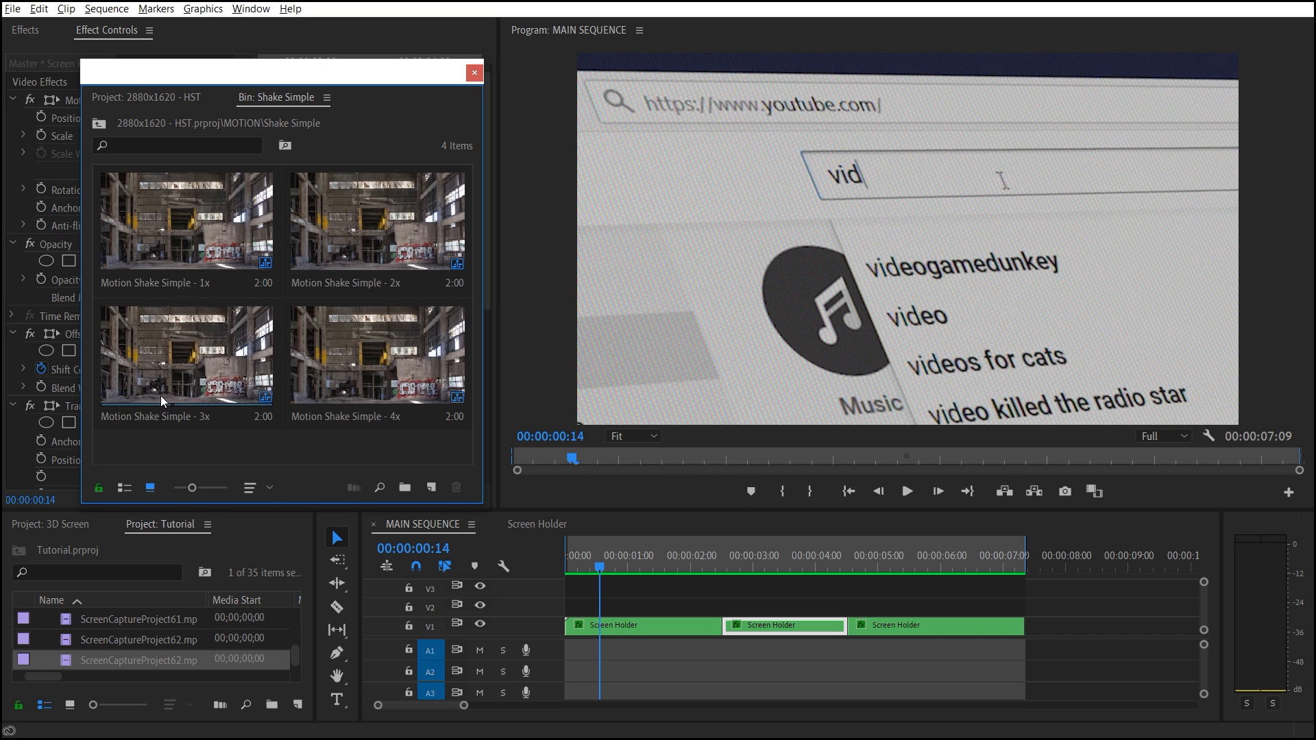
# Add the Motion Shake Simple 1x preset above the Screen Holder footage and extend it to cover the clip.
pyautogui.click(531, 524)
pyautogui.moveTo(212, 248)
pyautogui.mouseDown()
pyautogui.moveTo(609, 607)
pyautogui.moveTo(797, 616)
pyautogui.mouseUp()
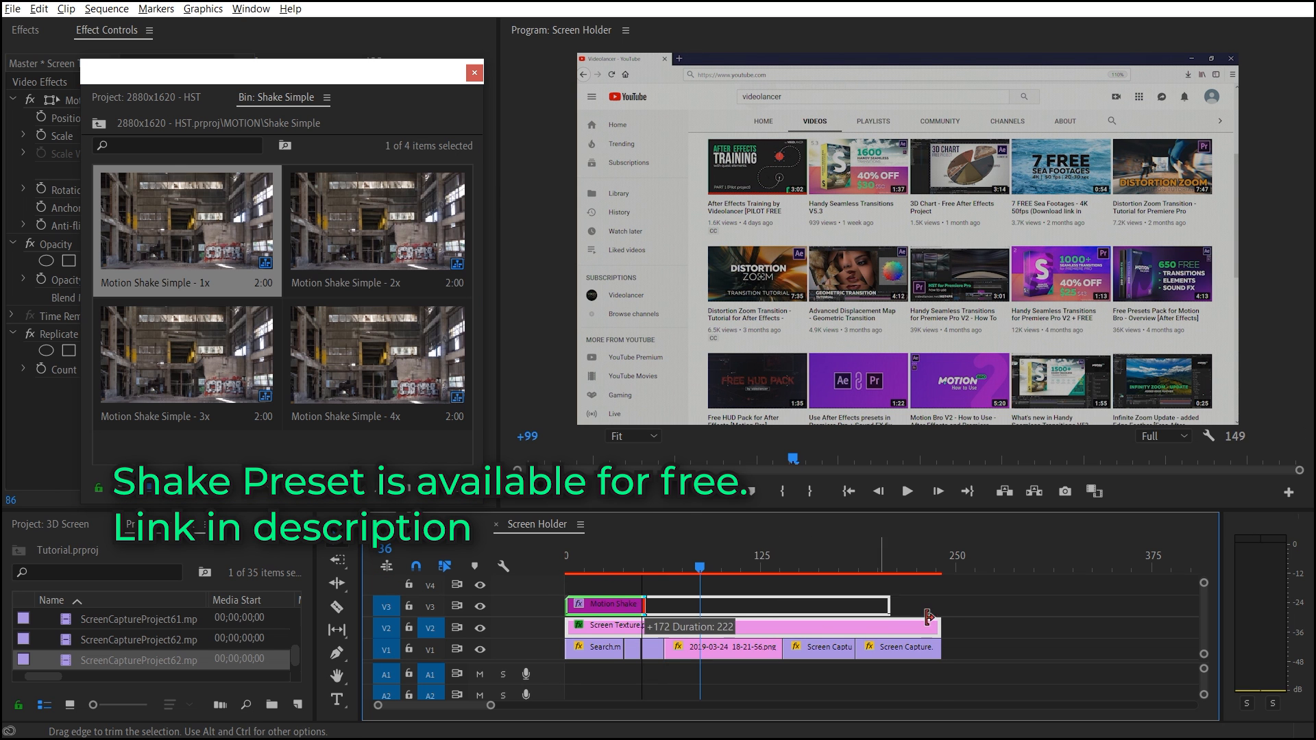
pyautogui.moveTo(945, 616); pyautogui.dragTo(942, 614)
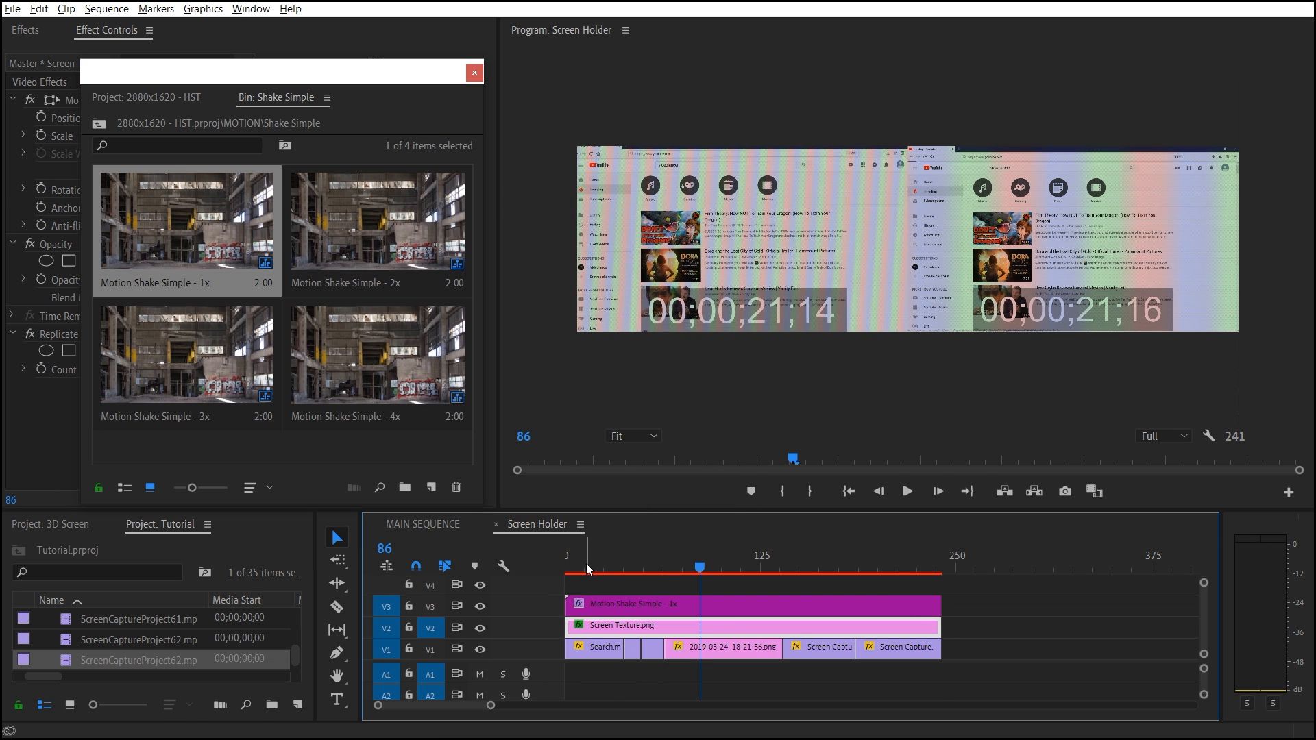
pyautogui.moveTo(587, 563); pyautogui.dragTo(915, 576)
# Close the floating Shake Simple bin and play back MAIN SEQUENCE.
pyautogui.press('Up')
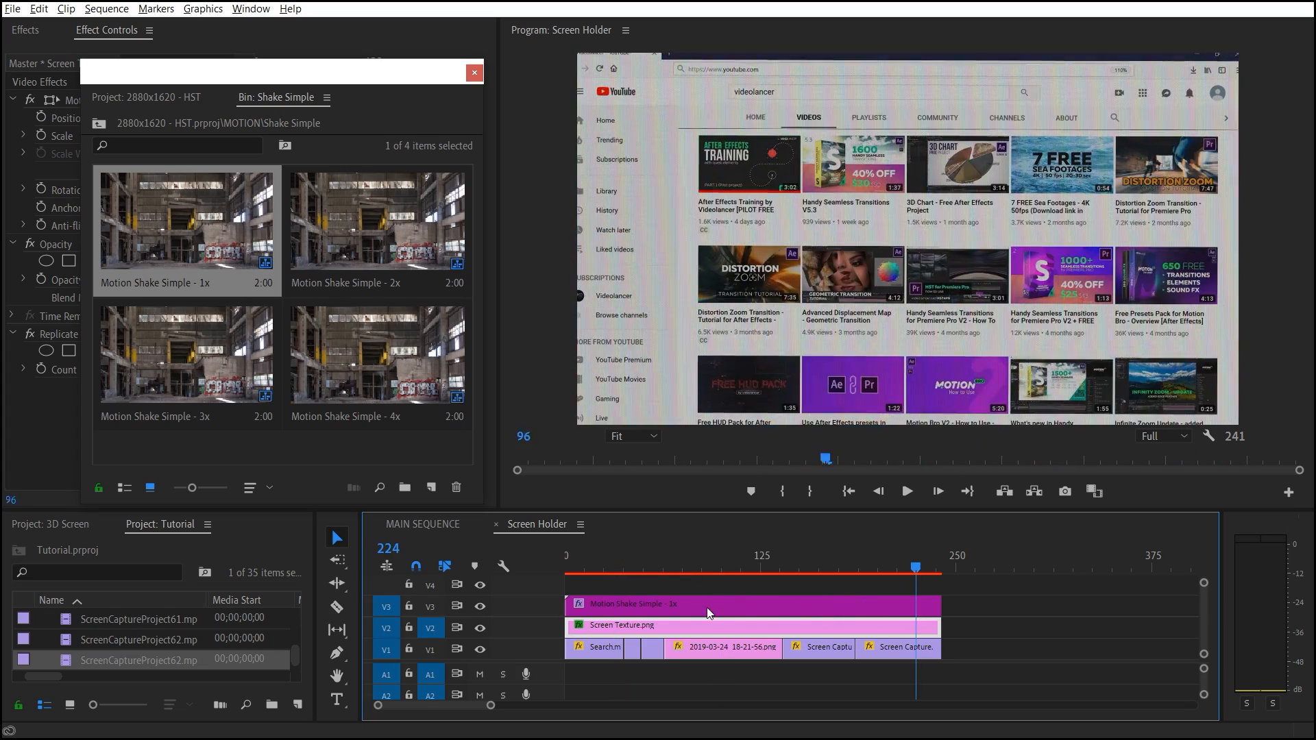
pyautogui.press('Up')
pyautogui.press('Up')
pyautogui.click(474, 73)
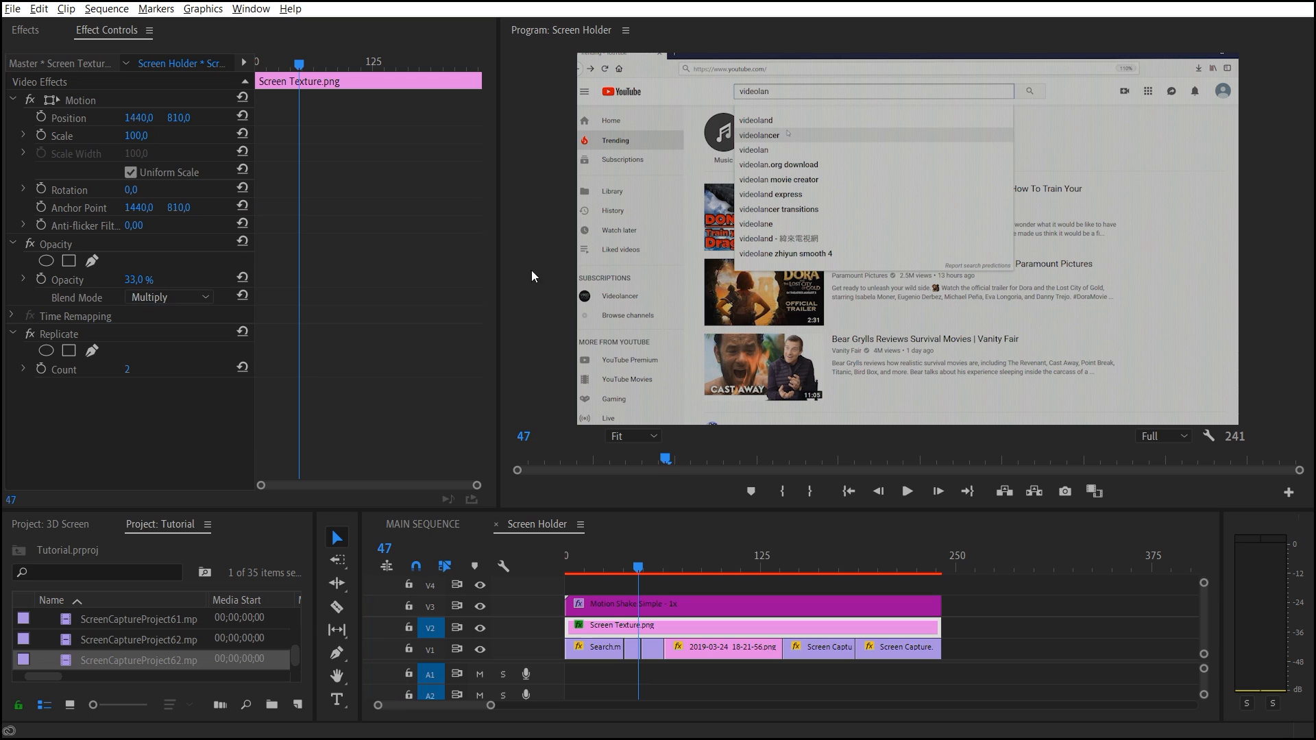
pyautogui.click(423, 523)
pyautogui.press('space')
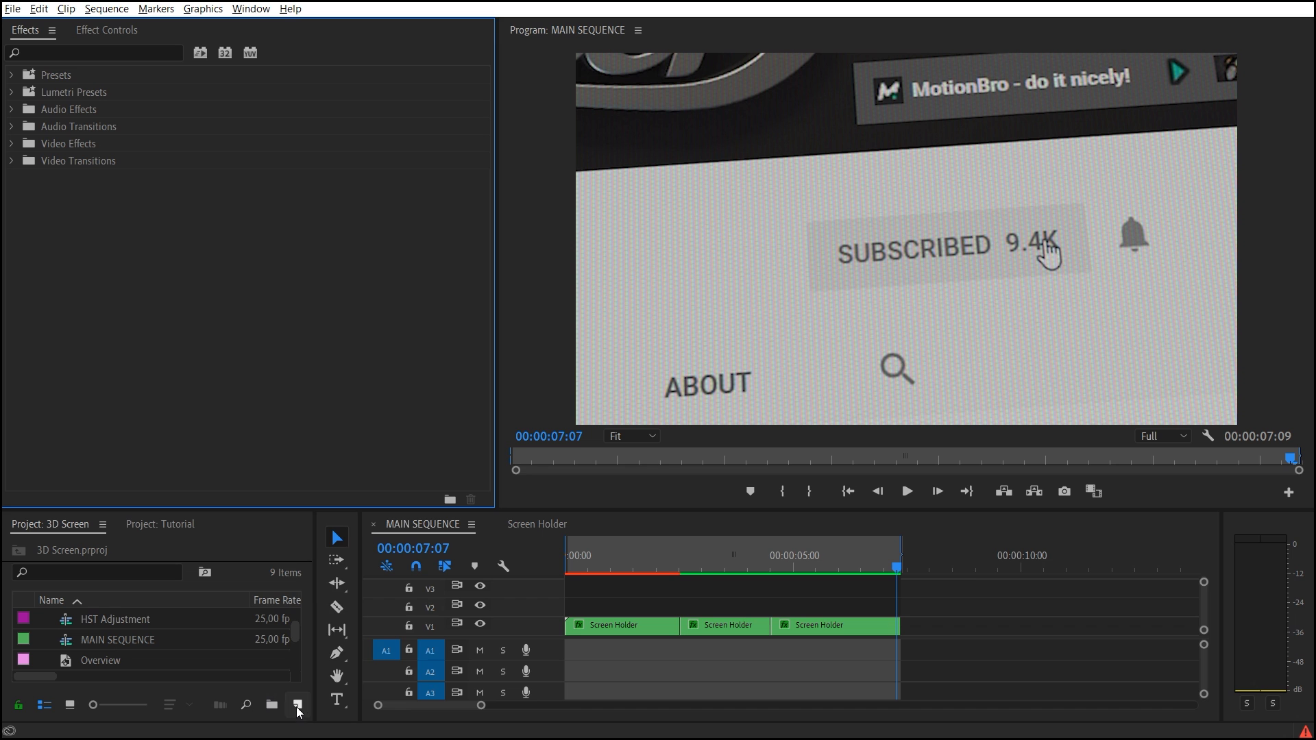
# Create a new sequence named Blur Map via New Item.
pyautogui.click(301, 708)
pyautogui.click(338, 493)
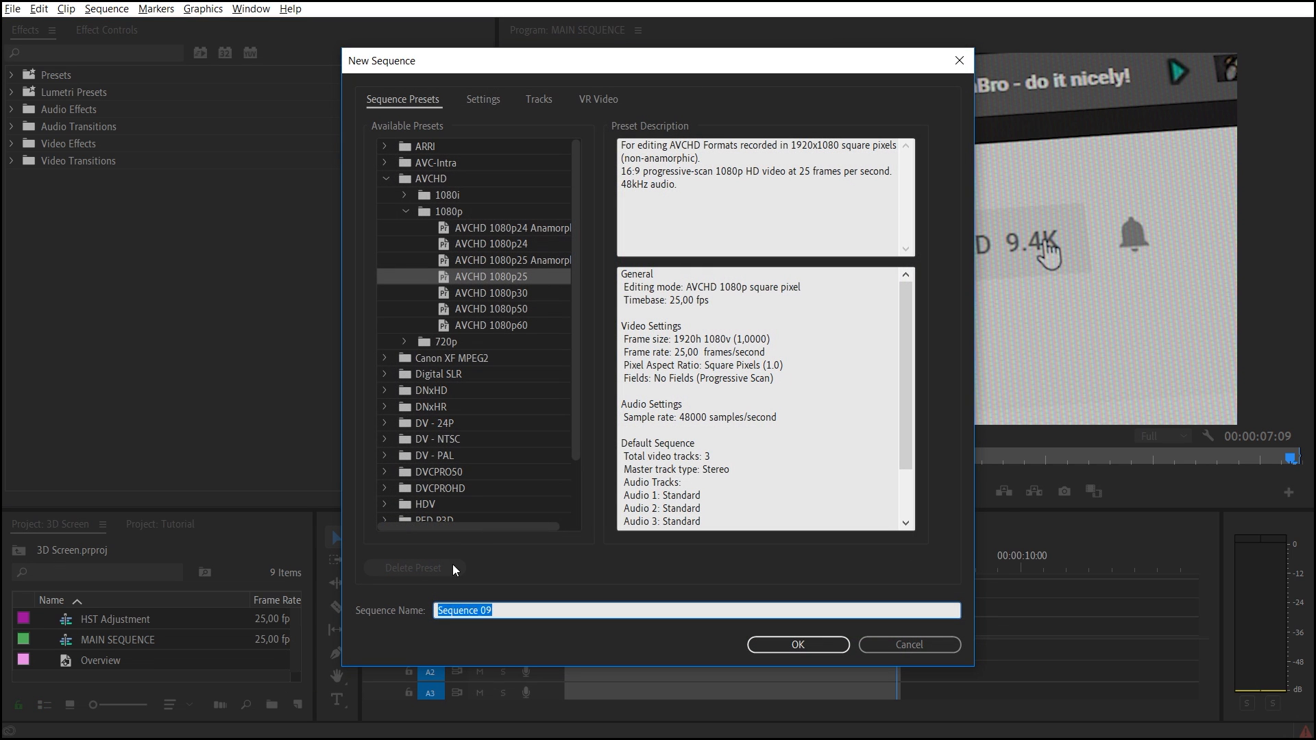
pyautogui.write('Blur Map')
pyautogui.click(819, 647)
# Create a black Color Matte with default video settings, named Color Matte.
pyautogui.click(298, 706)
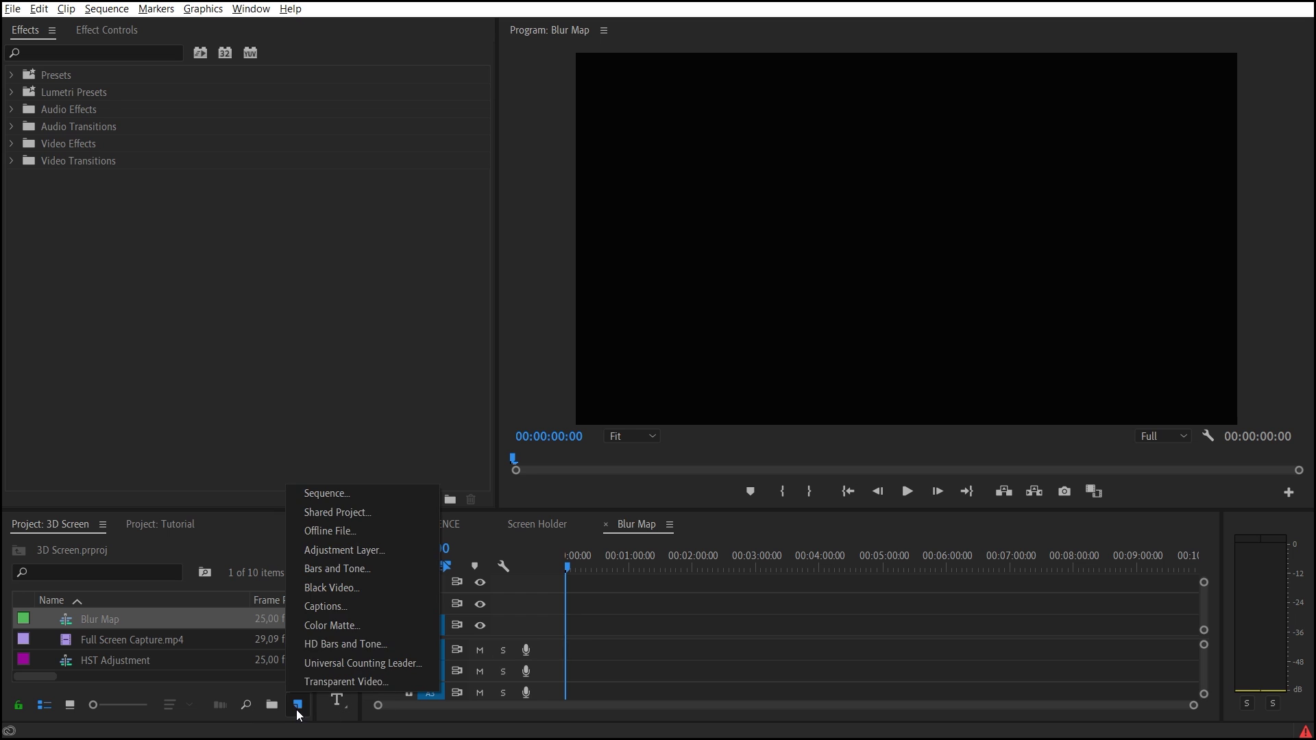
pyautogui.click(328, 628)
pyautogui.click(680, 426)
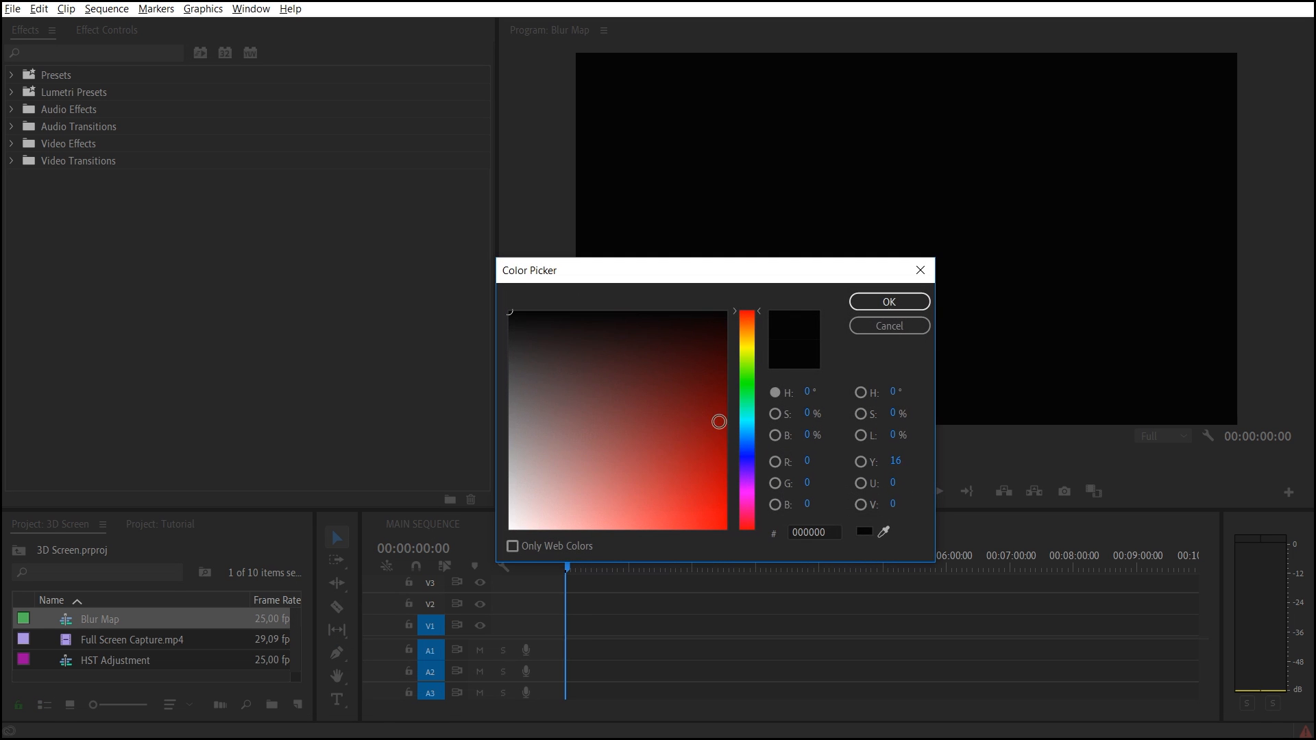
pyautogui.click(888, 301)
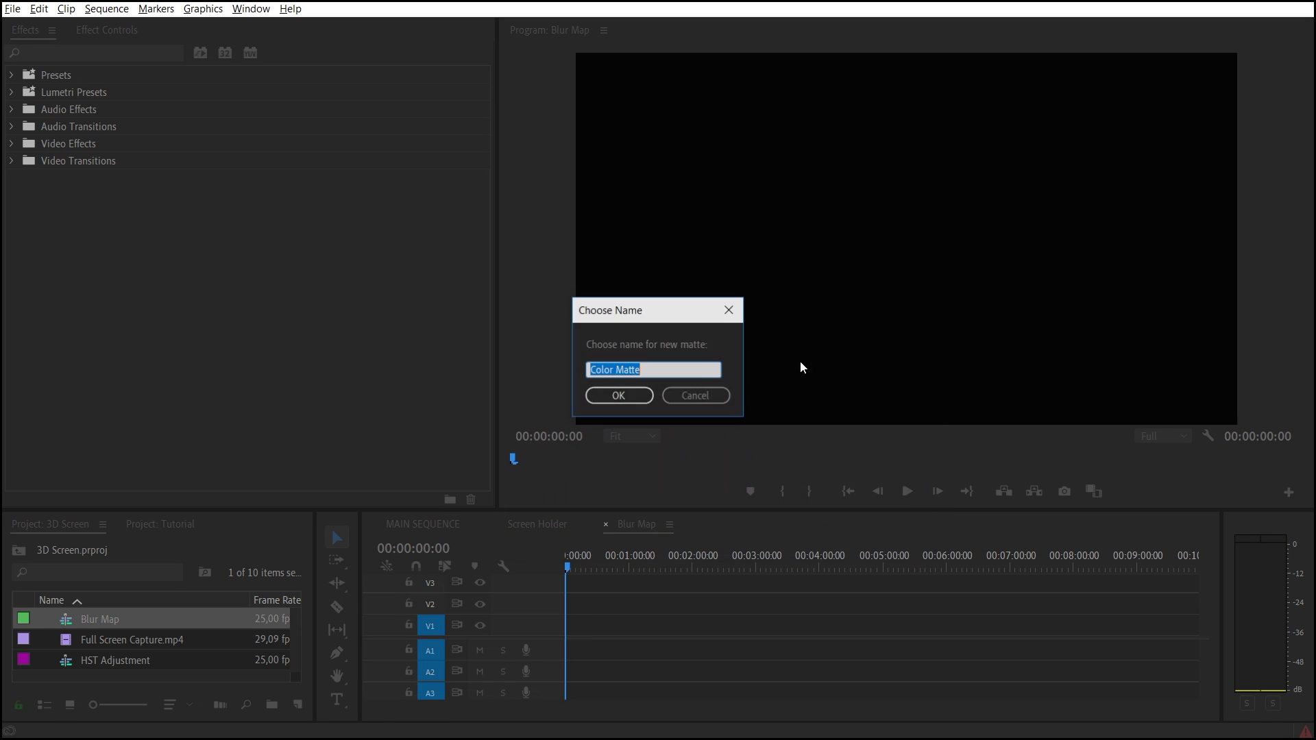
pyautogui.click(617, 396)
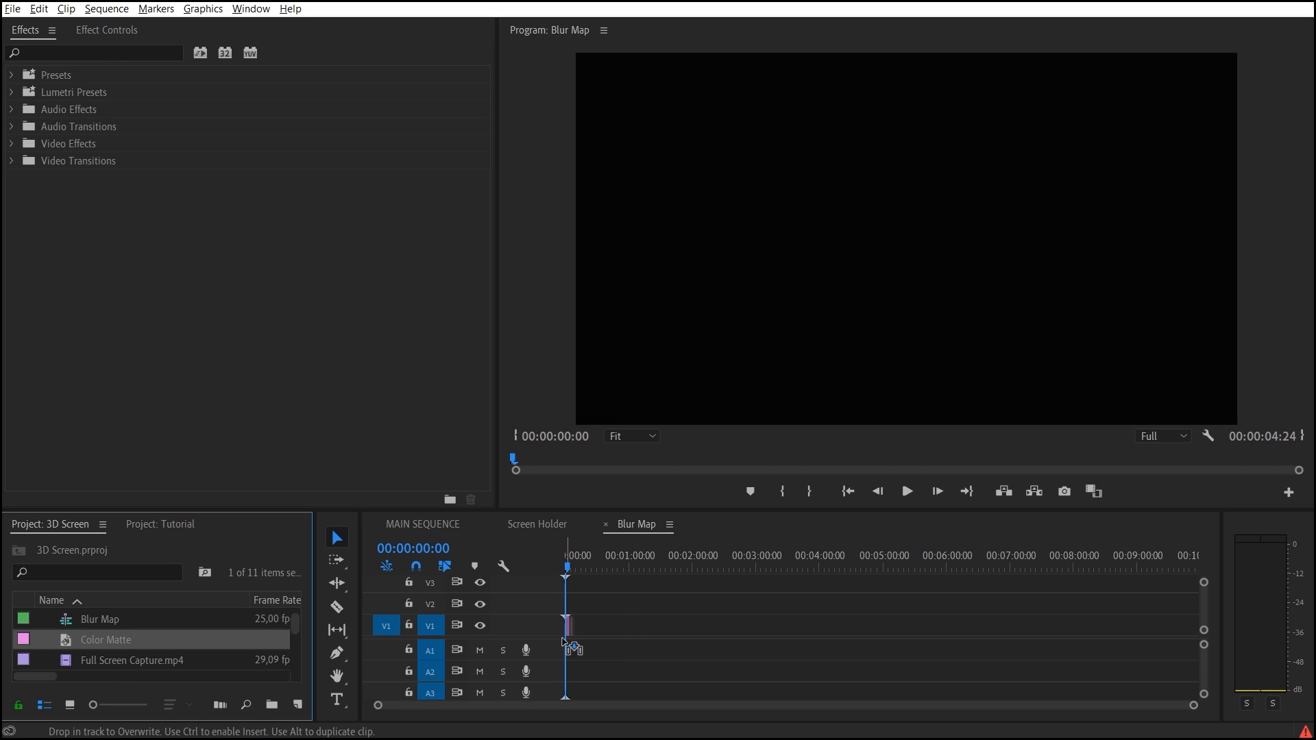
# Place the Color Matte on V1 of Blur Map and apply the Ramp effect to it.
pyautogui.moveTo(571, 648); pyautogui.dragTo(572, 625)
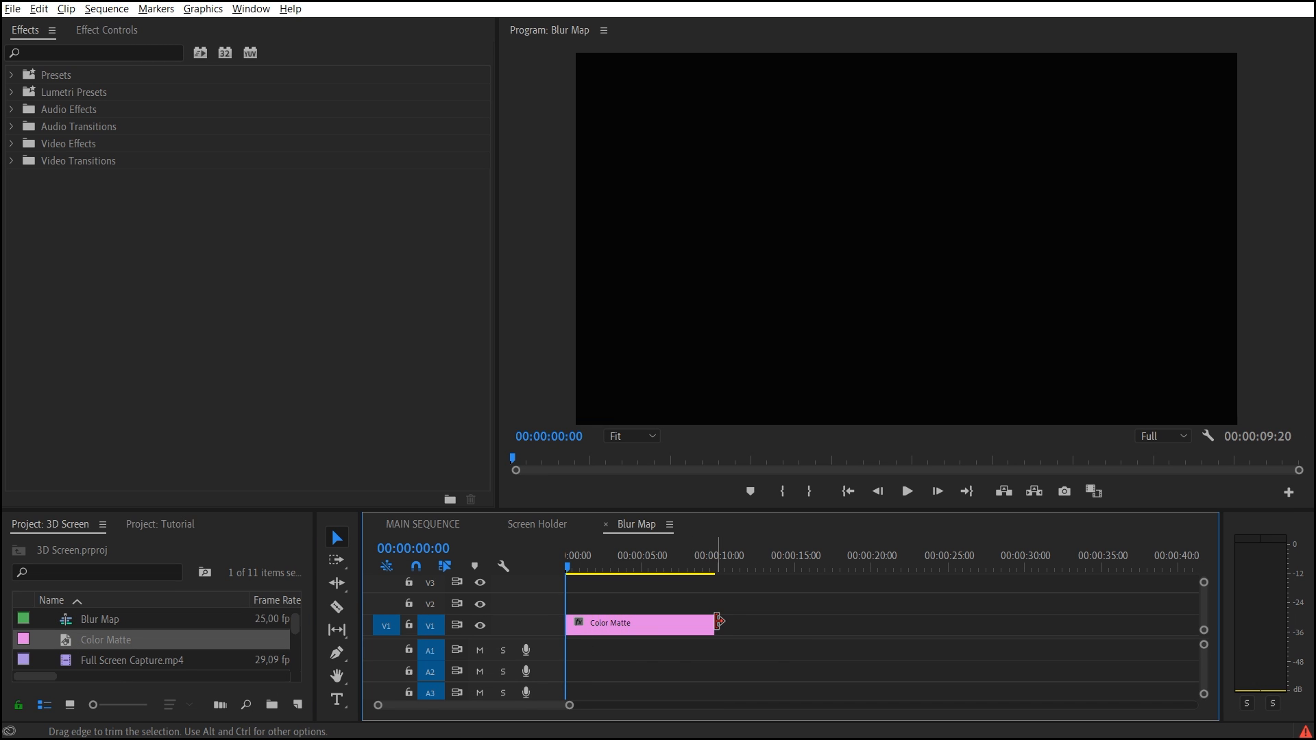
pyautogui.click(109, 54)
pyautogui.write('ramp')
pyautogui.moveTo(72, 180); pyautogui.dragTo(558, 578)
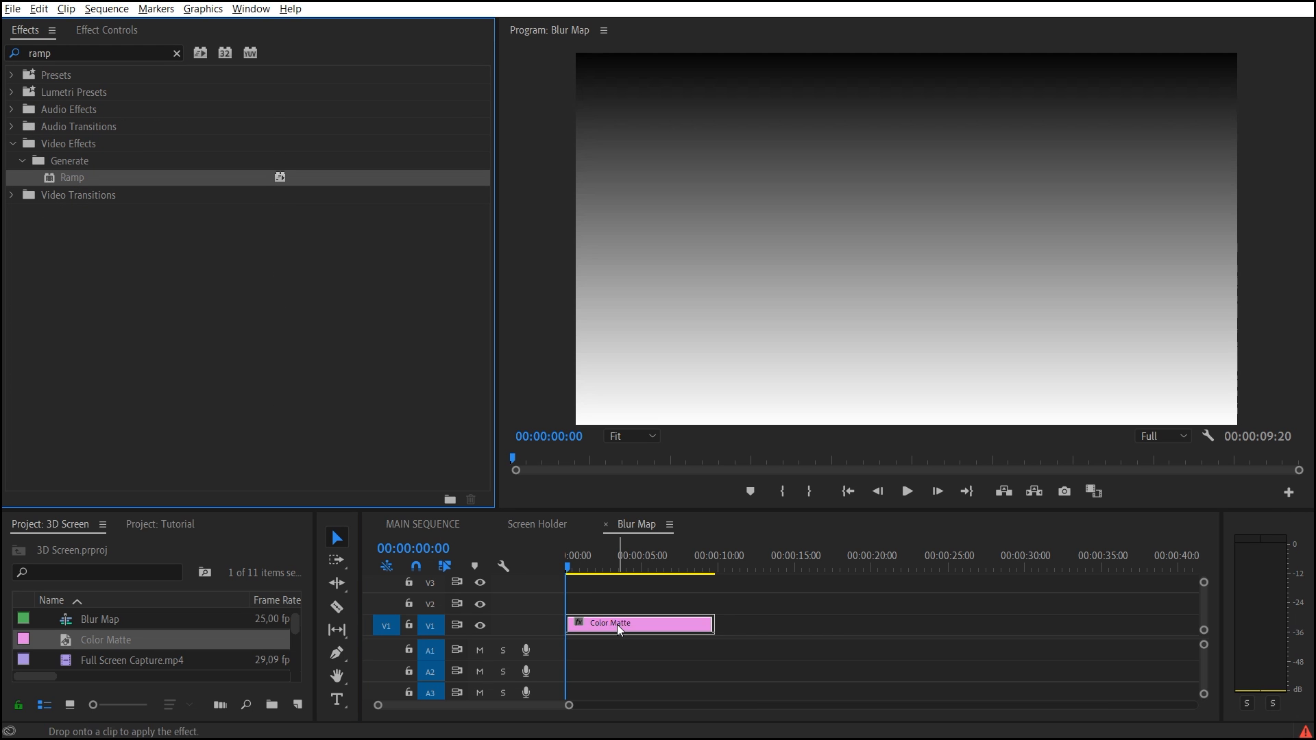
# Stack Blur Map on V2 of MAIN SEQUENCE, delete its unlinked audio, disable it and trim it to the clips' end.
pyautogui.click(422, 526)
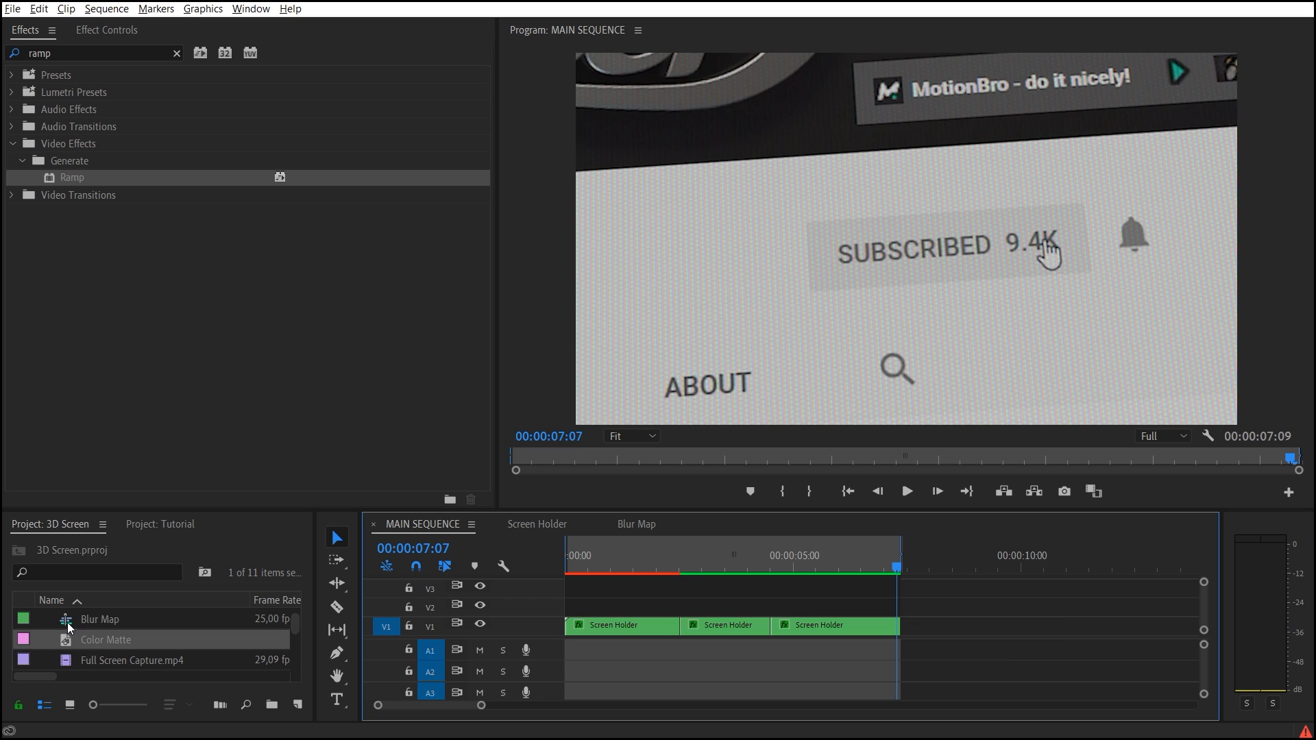
pyautogui.moveTo(67, 620); pyautogui.dragTo(596, 610)
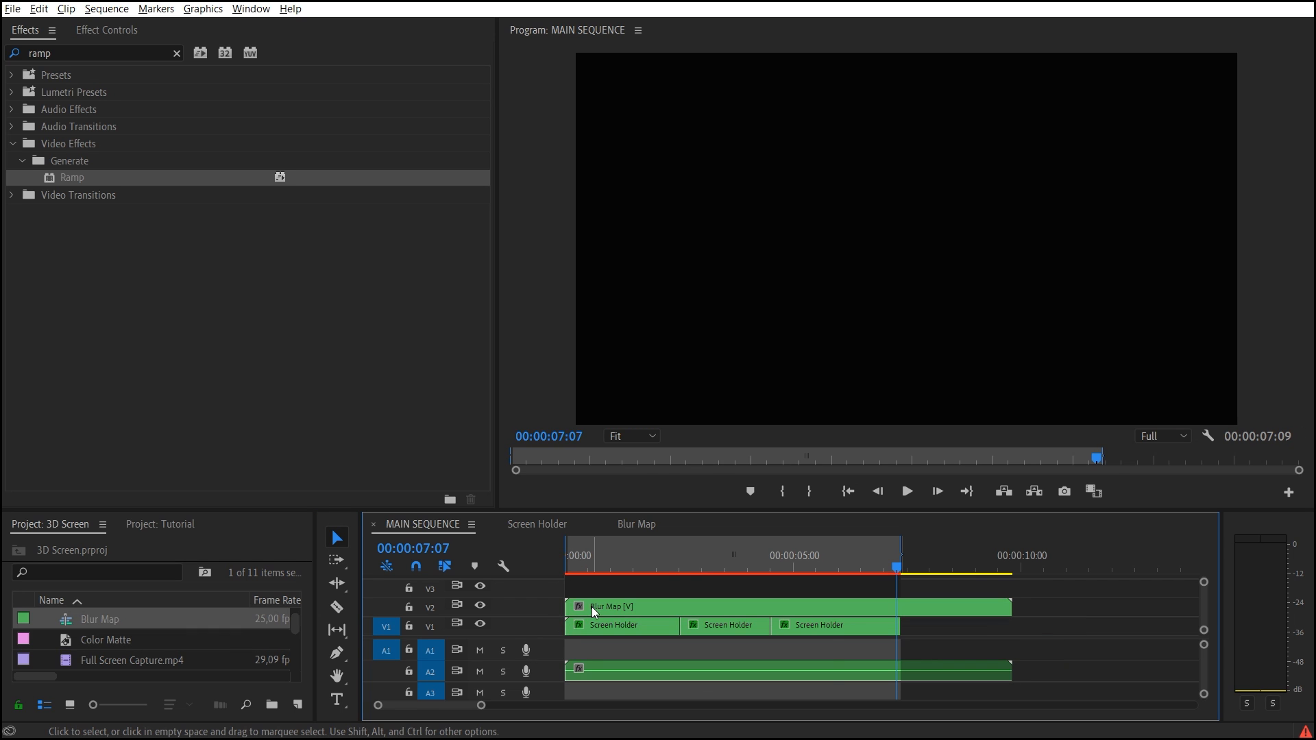
pyautogui.rightClick(596, 610)
pyautogui.click(661, 241)
pyautogui.click(661, 671)
pyautogui.press('Delete')
pyautogui.rightClick(651, 610)
pyautogui.click(683, 286)
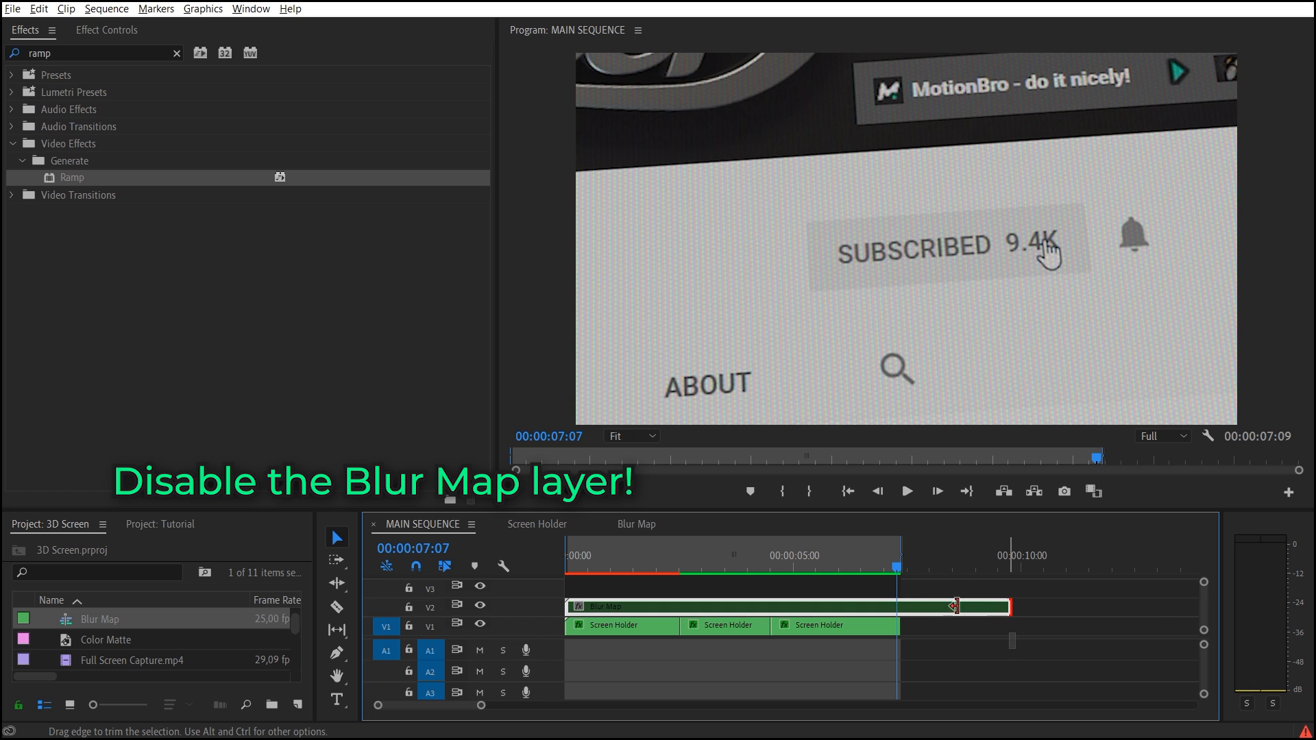
pyautogui.moveTo(1008, 607); pyautogui.dragTo(899, 607)
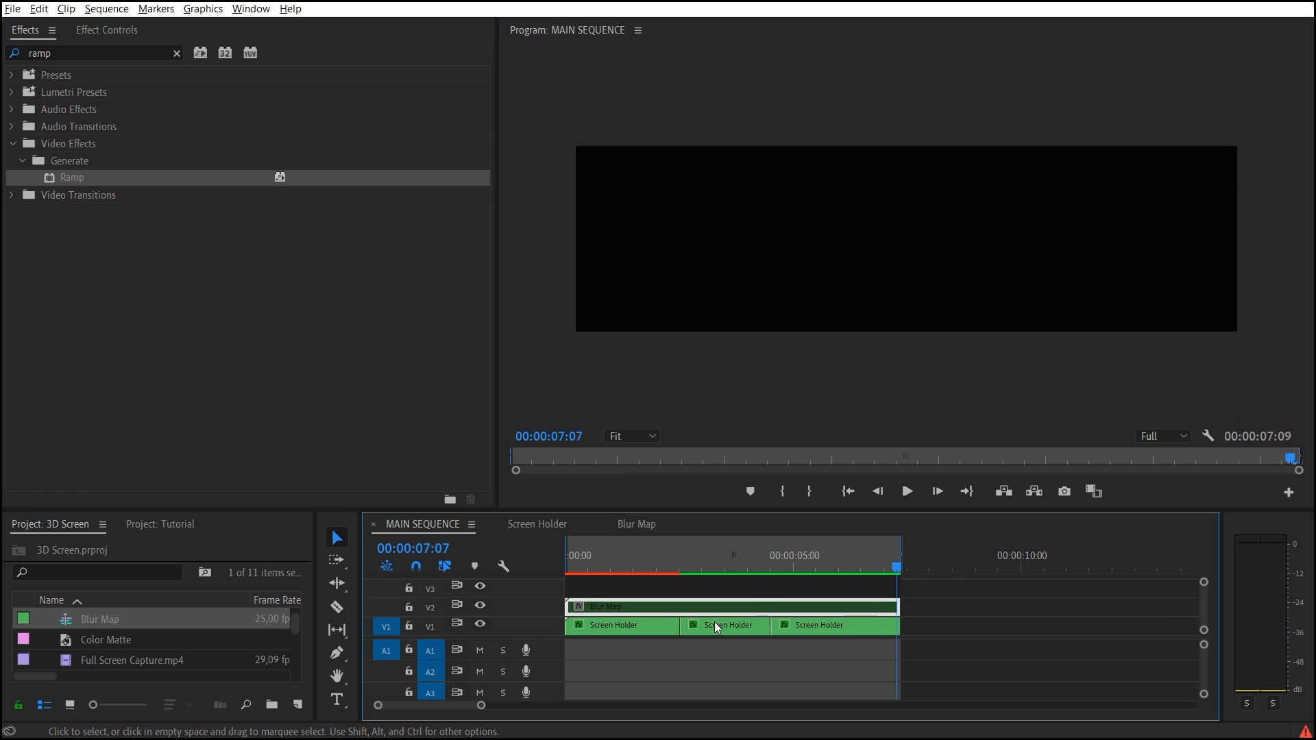
# Search 'comp' and apply Compound Blur to the first Screen Holder clip.
pyautogui.click(592, 555)
pyautogui.tripleClick(92, 52)
pyautogui.write('comp')
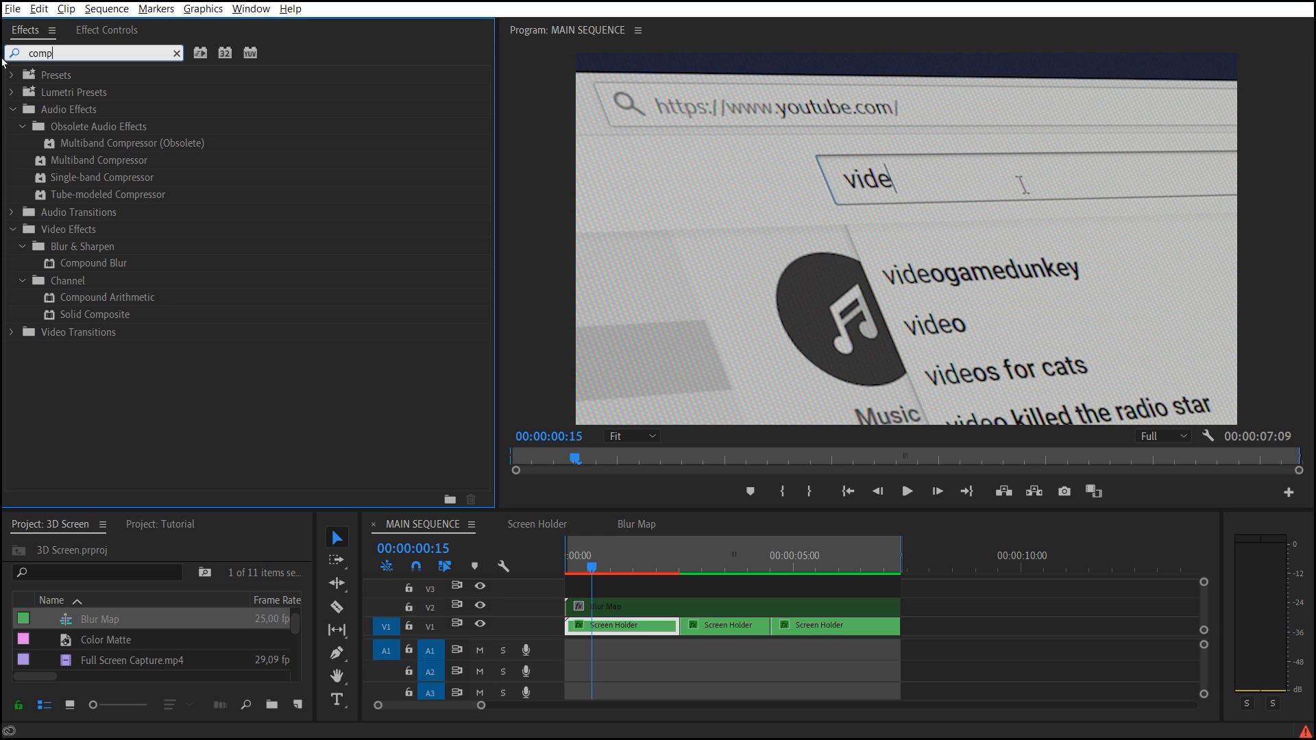
pyautogui.moveTo(92, 264); pyautogui.dragTo(603, 623)
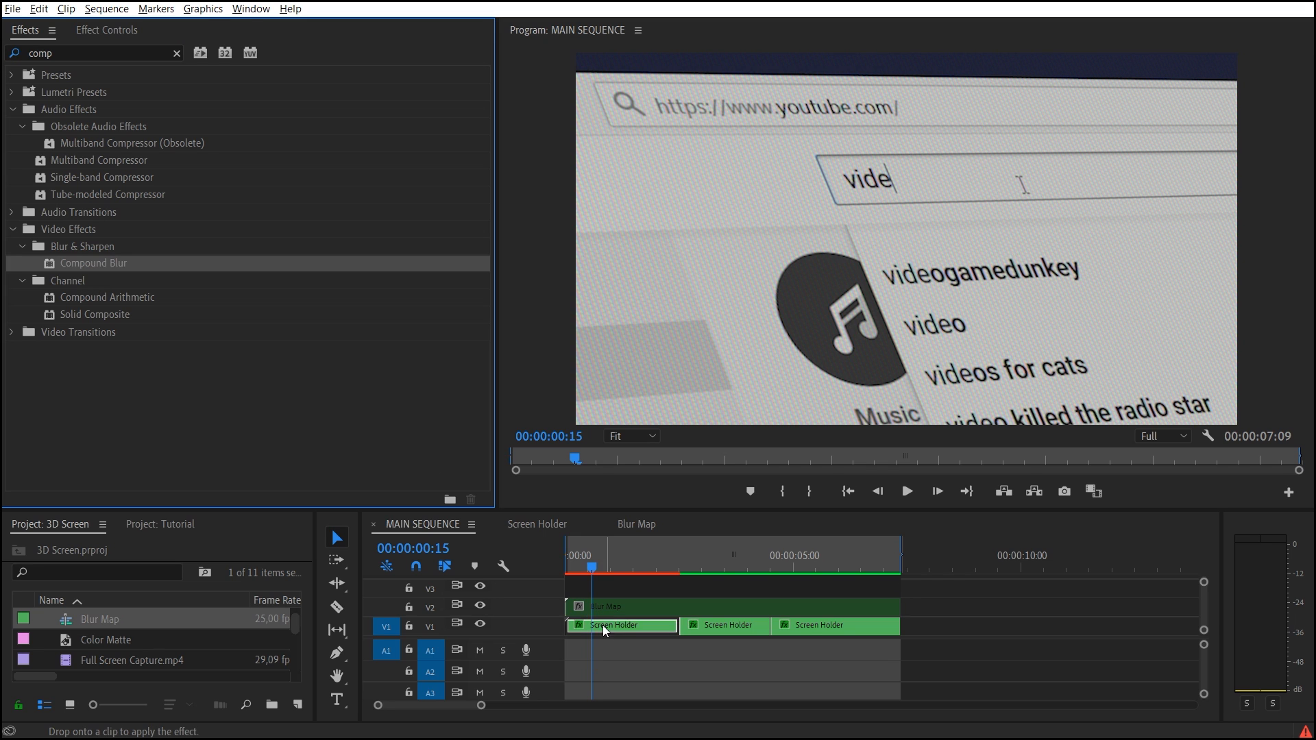
# Move Compound Blur above Transform and Basic 3D and set its Blur Layer to Video 2.
pyautogui.click(101, 32)
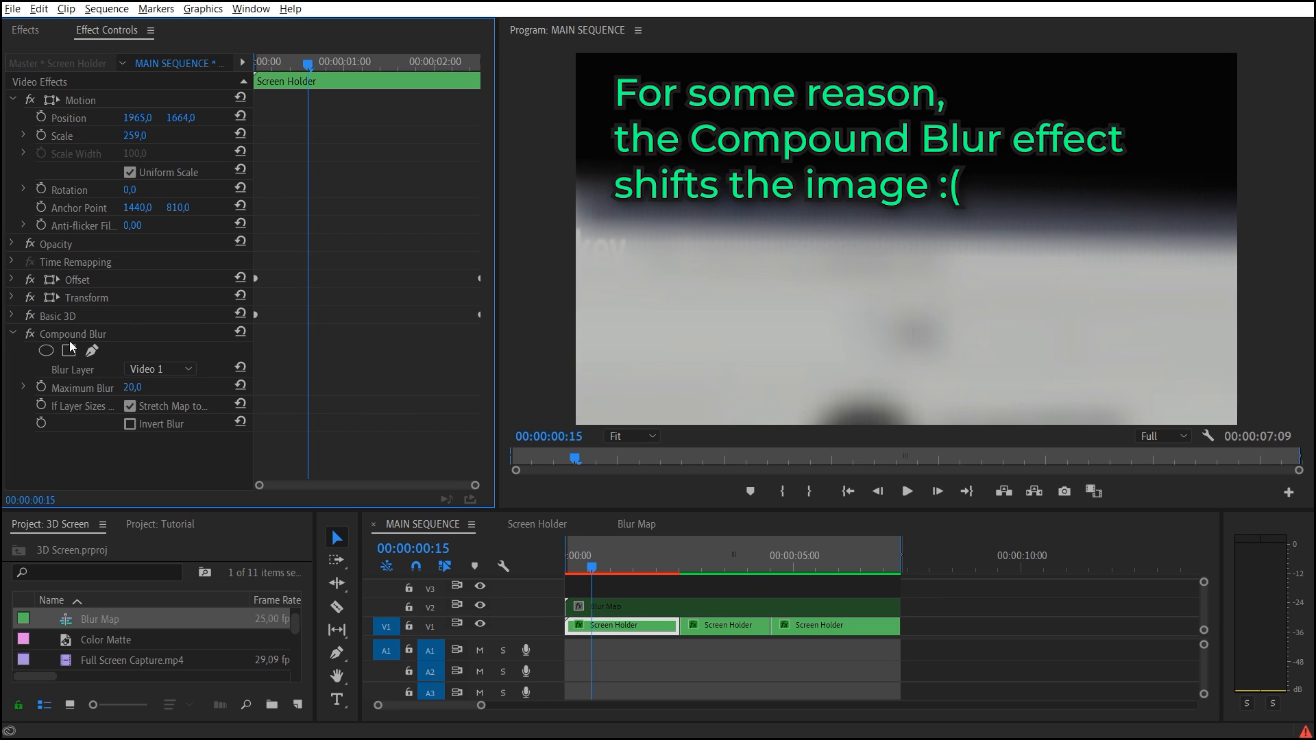
pyautogui.moveTo(72, 333); pyautogui.dragTo(71, 289)
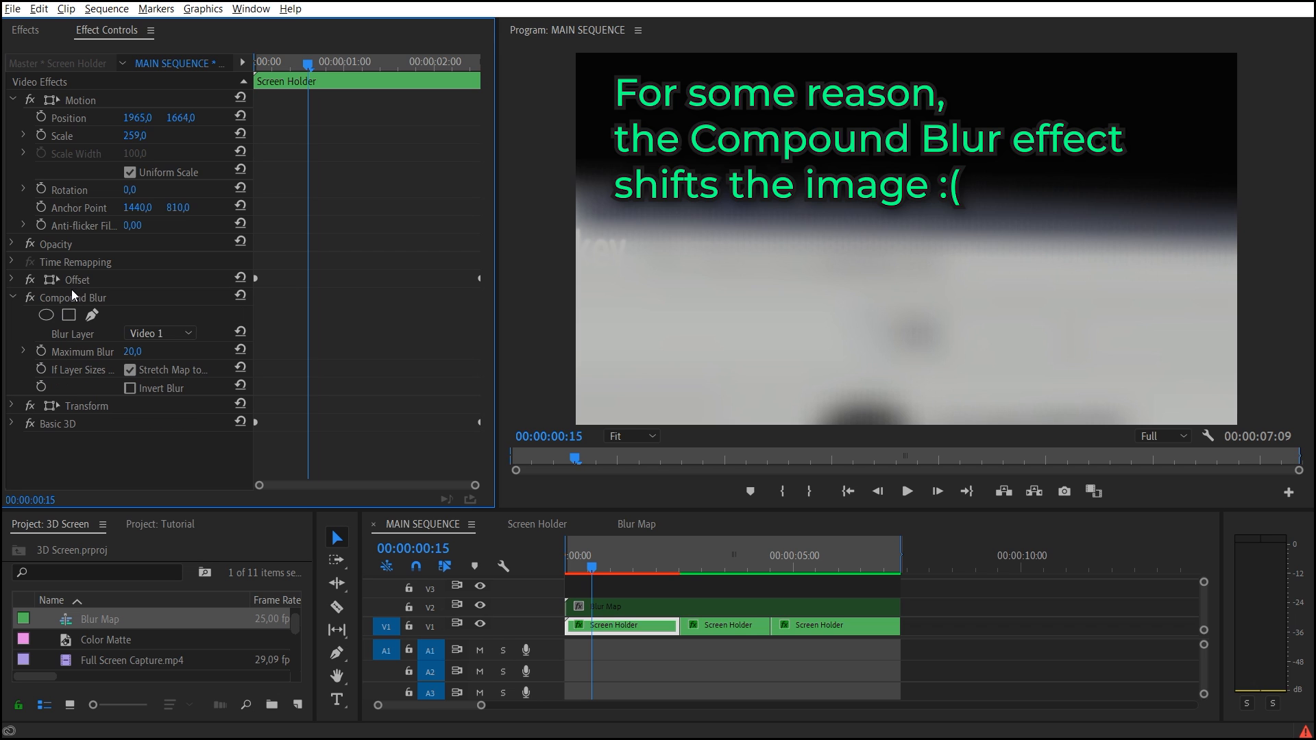
pyautogui.click(159, 333)
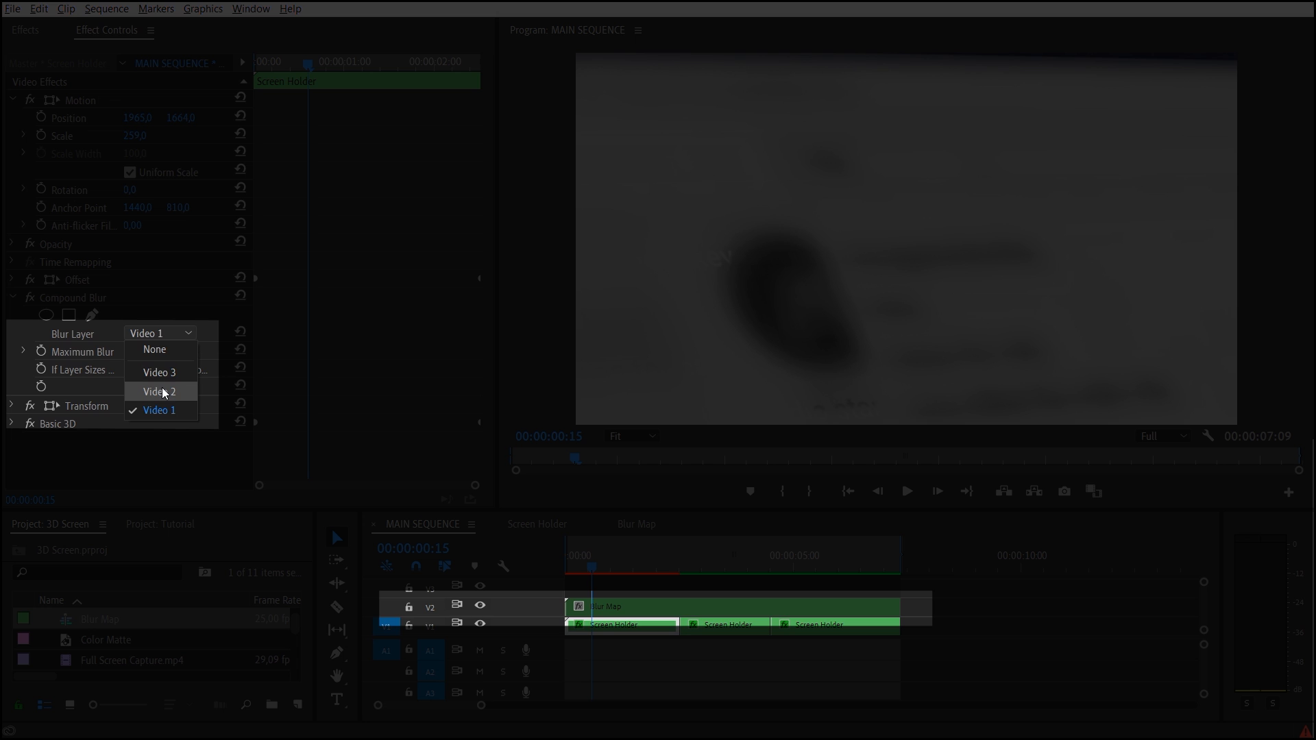
pyautogui.click(162, 391)
# Set the matte's Ramp Shape to Radial Ramp, centred mid-frame and enlarged.
pyautogui.click(636, 523)
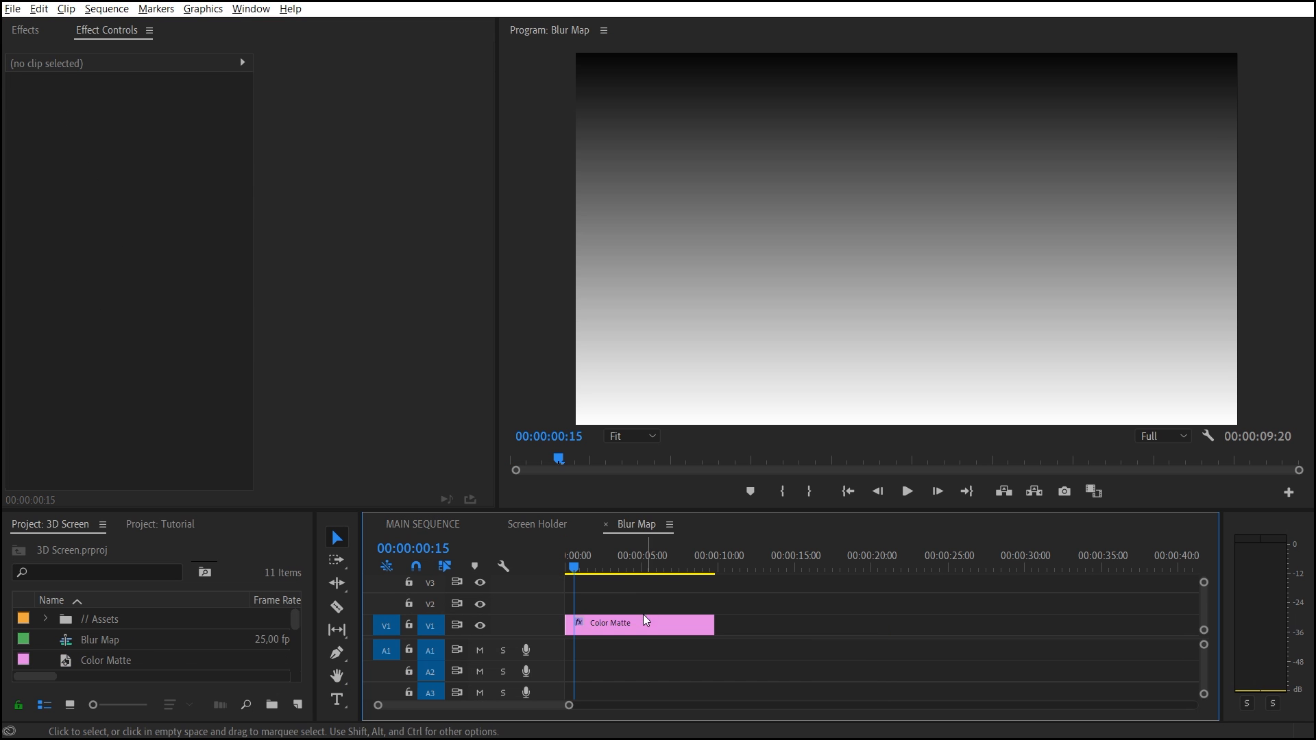
pyautogui.click(640, 622)
pyautogui.click(76, 279)
pyautogui.click(153, 388)
pyautogui.click(174, 423)
pyautogui.moveTo(905, 54); pyautogui.dragTo(842, 230)
pyautogui.moveTo(907, 425); pyautogui.dragTo(927, 501)
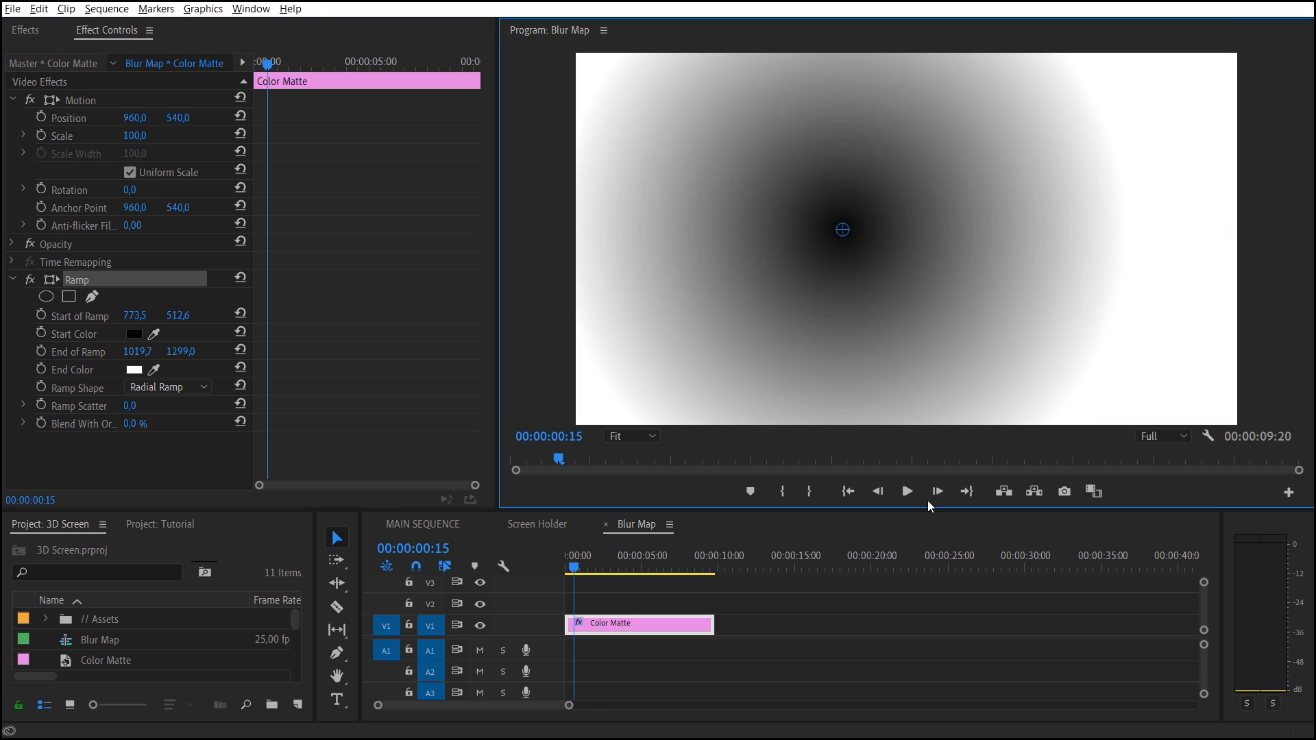
# Add RGB Curves with an S-curve, then stretch the matte to 124% height with Uniform Scale off.
pyautogui.click(23, 30)
pyautogui.click(92, 53)
pyautogui.write('curv')
pyautogui.click(91, 196)
pyautogui.moveTo(90, 195); pyautogui.dragTo(591, 629)
pyautogui.click(107, 30)
pyautogui.scroll(-5, 150, 216)
pyautogui.scroll(-5, 119, 332)
pyautogui.moveTo(87, 274); pyautogui.dragTo(91, 245)
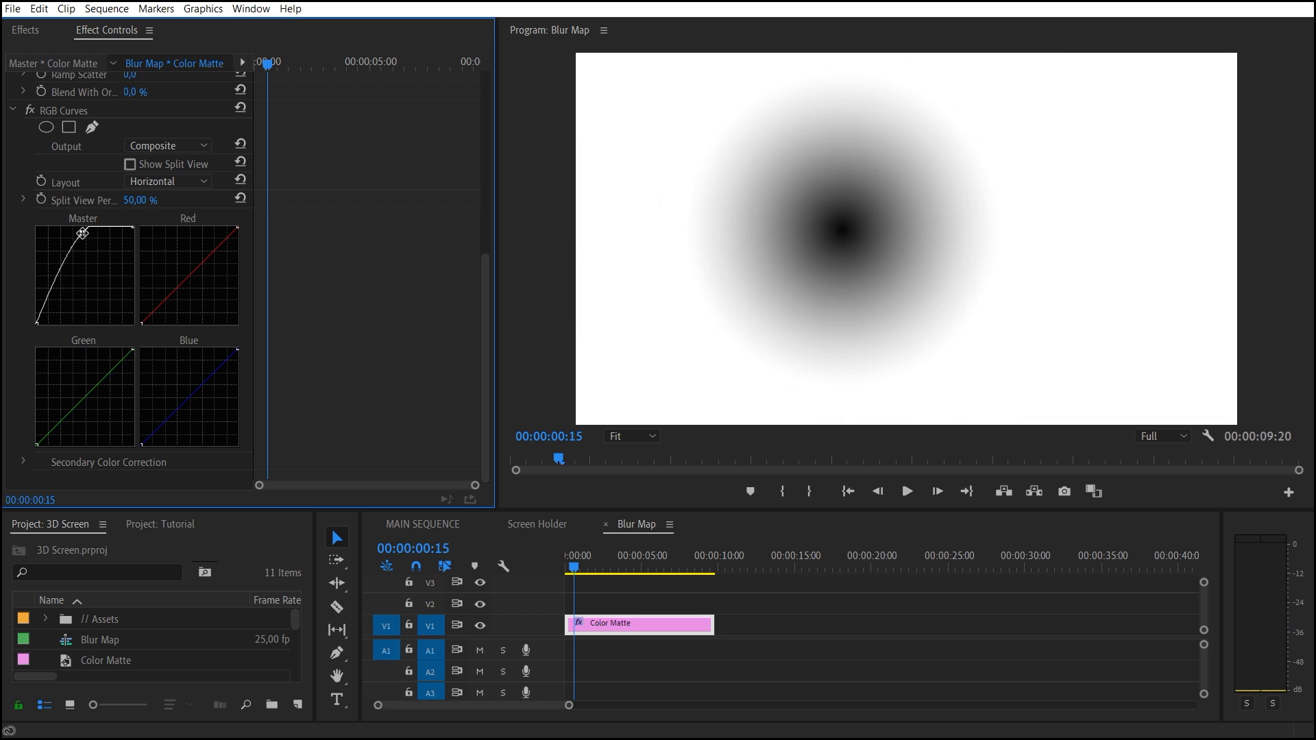
pyautogui.moveTo(57, 296); pyautogui.dragTo(73, 311)
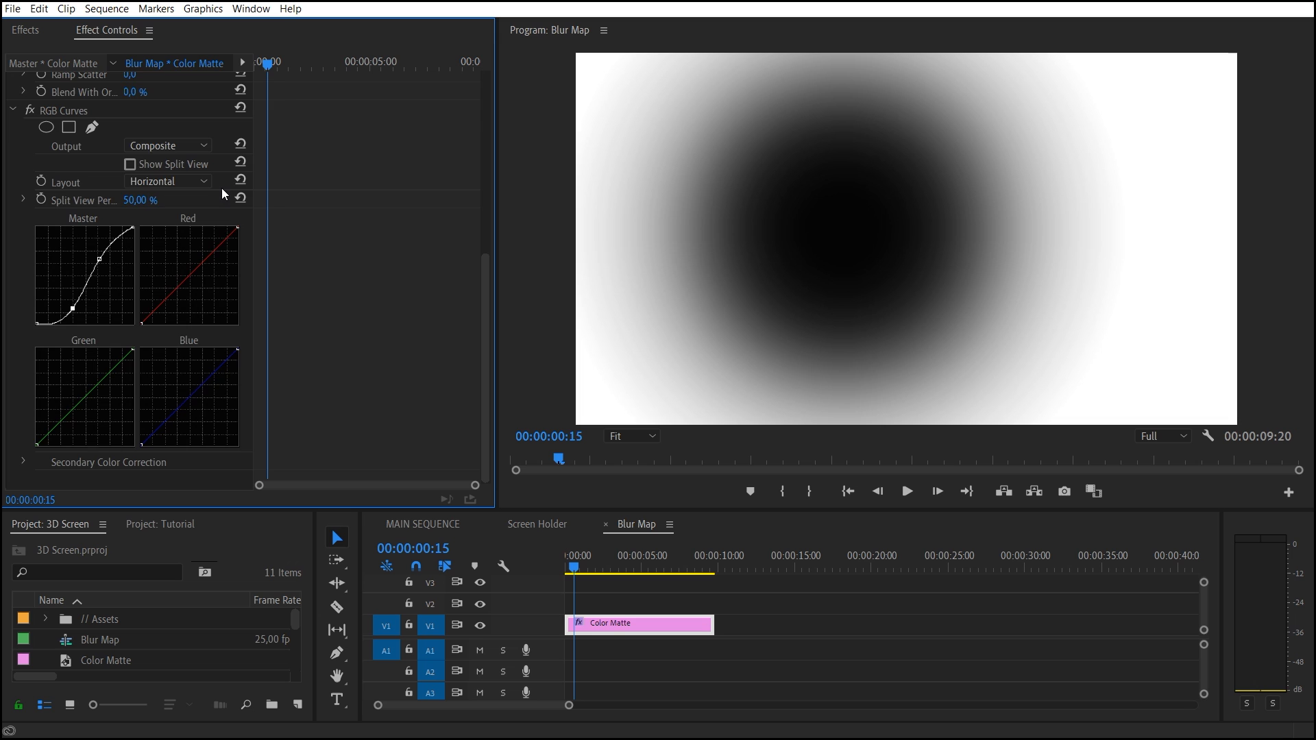
pyautogui.scroll(5, 224, 196)
pyautogui.scroll(5, 224, 197)
pyautogui.scroll(3, 224, 197)
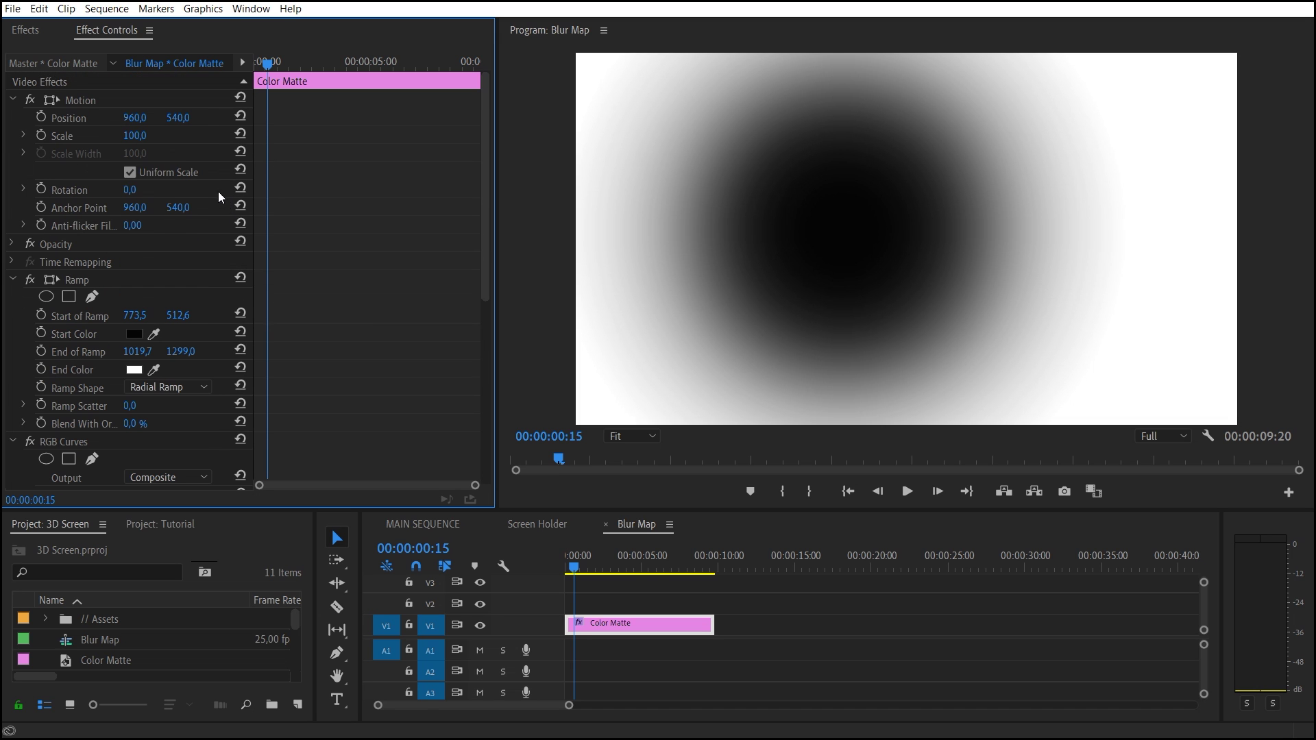
pyautogui.click(131, 173)
pyautogui.moveTo(135, 136); pyautogui.dragTo(154, 136)
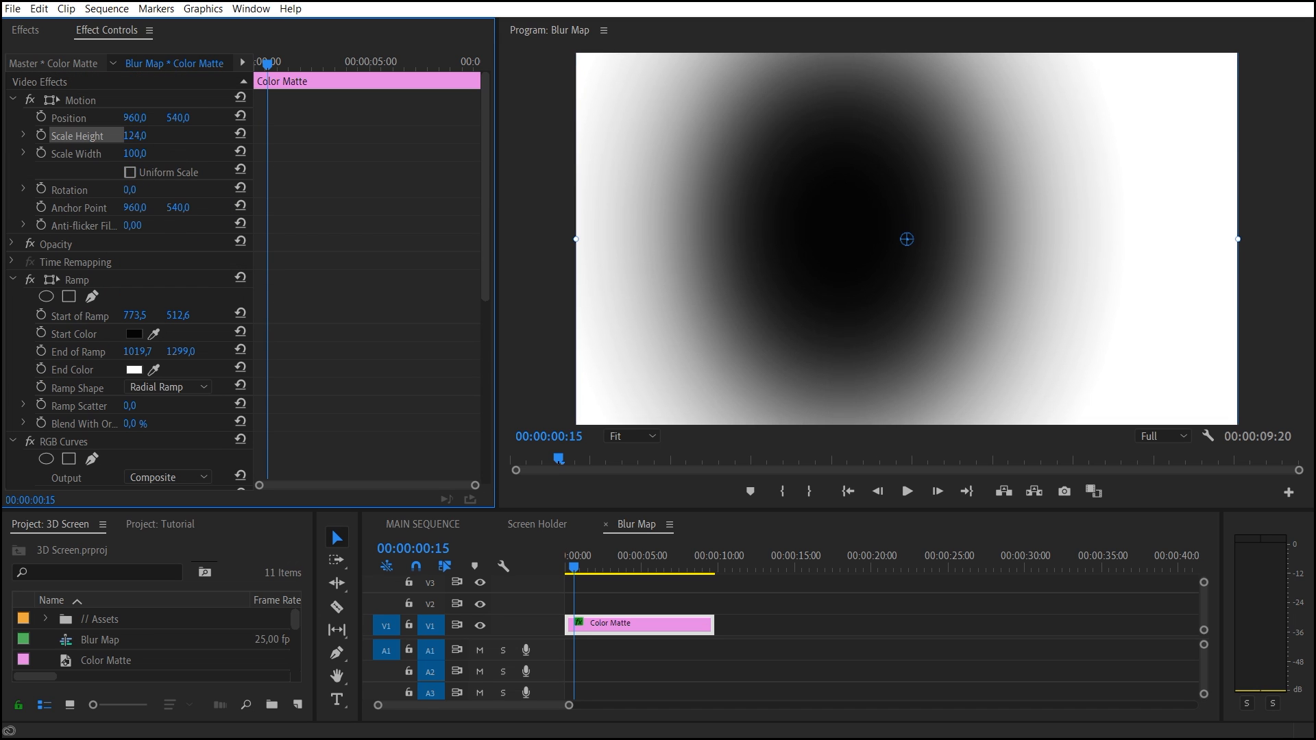
# Set Compound Blur's Maximum Blur to 40 on the first Screen Holder clip and render a shortened preview range.
pyautogui.click(421, 524)
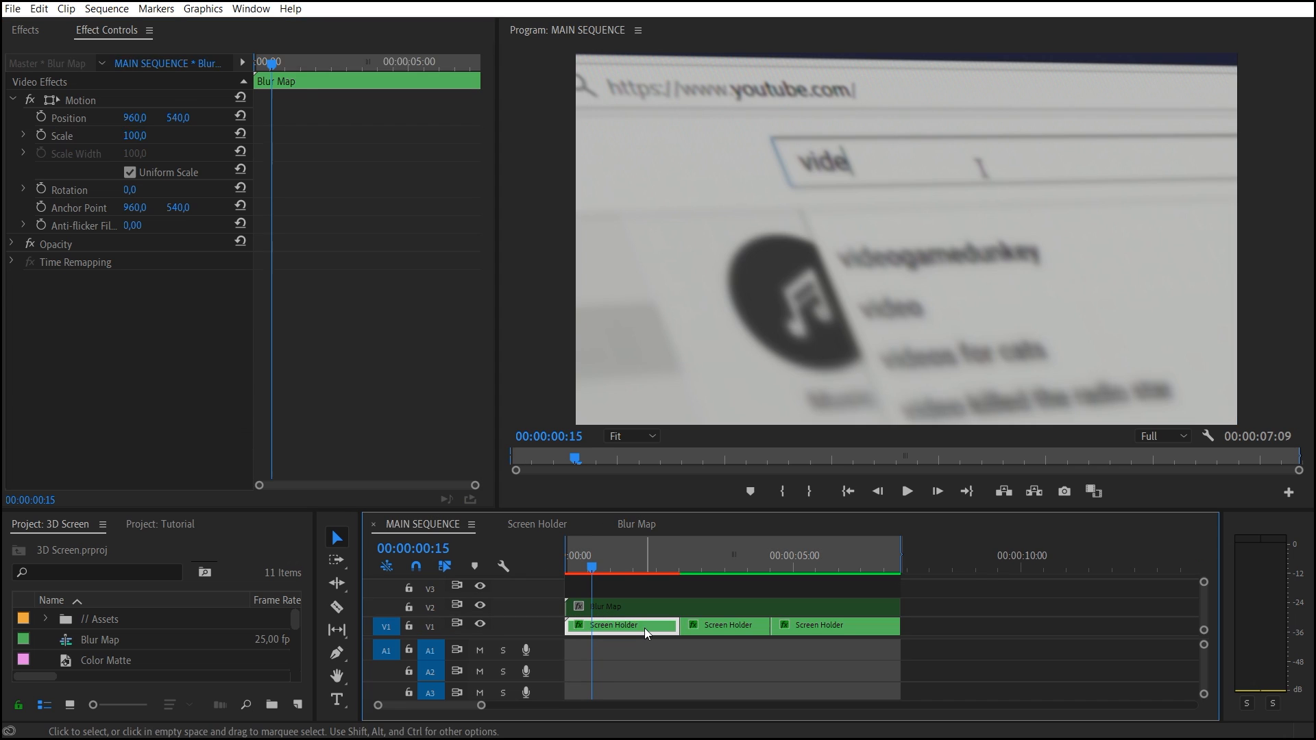
pyautogui.click(622, 624)
pyautogui.moveTo(137, 351); pyautogui.dragTo(141, 357)
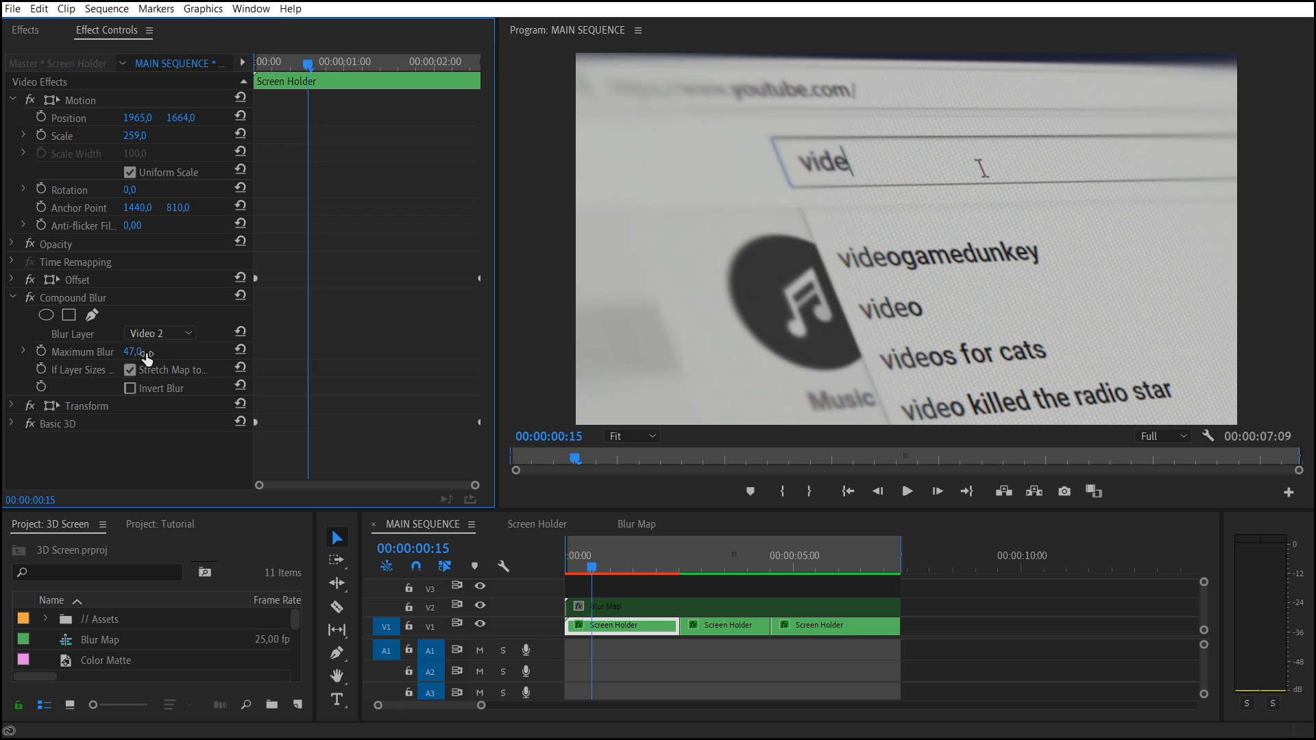
pyautogui.press('Return')
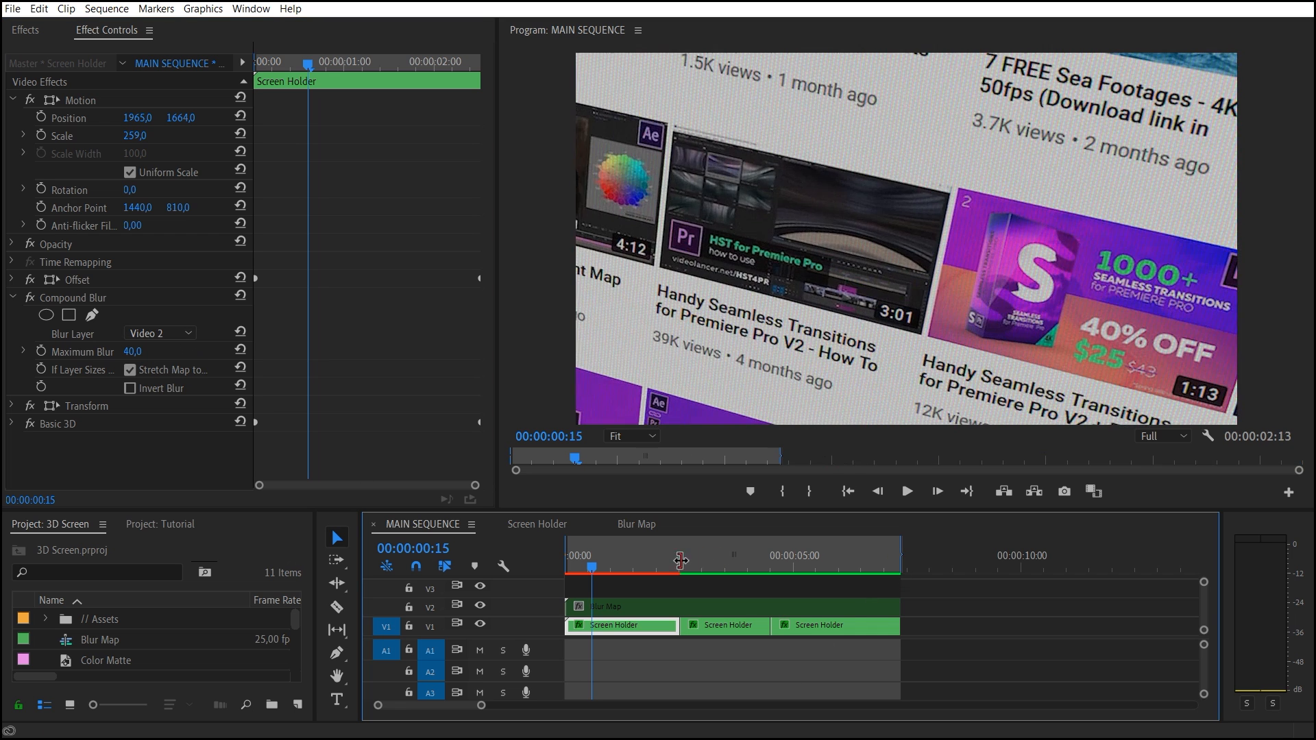
pyautogui.moveTo(899, 569); pyautogui.dragTo(679, 569)
pyautogui.press('Return')
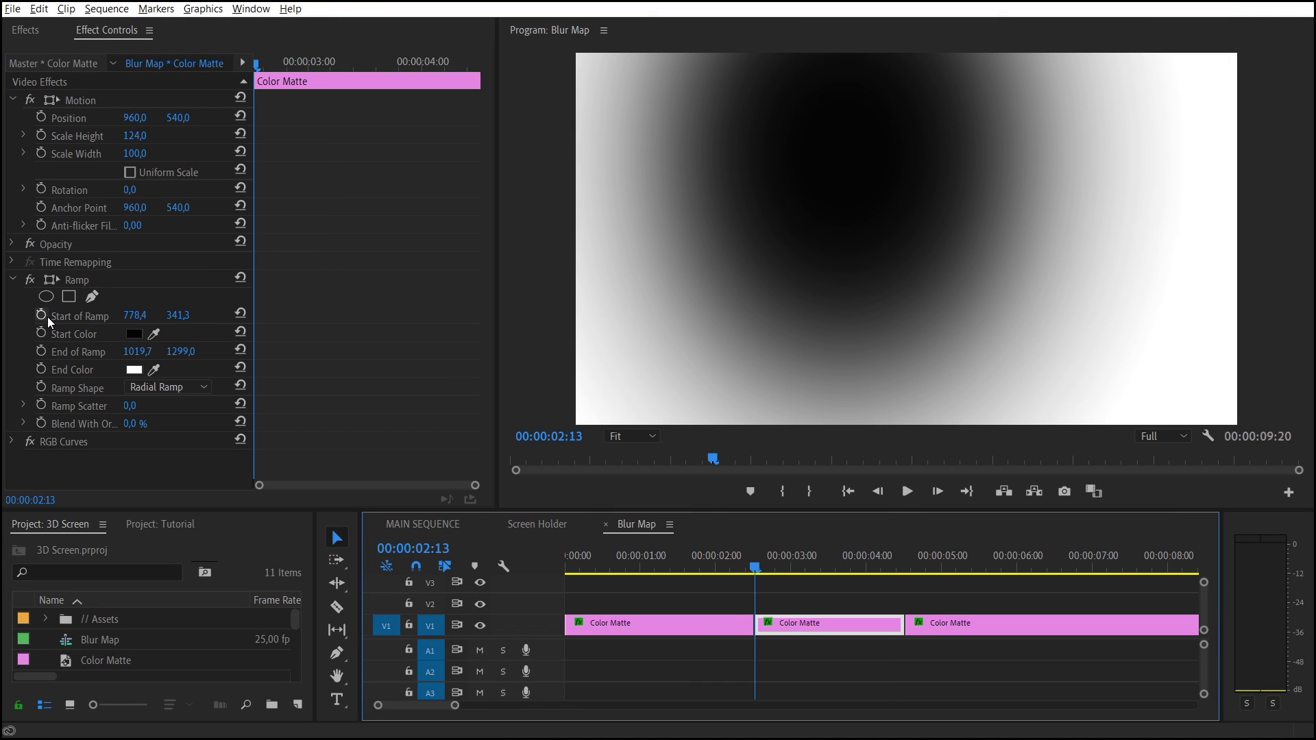
# Keyframe Start of Ramp so the gradient centre drifts from a lower point to the right over time.
pyautogui.click(42, 316)
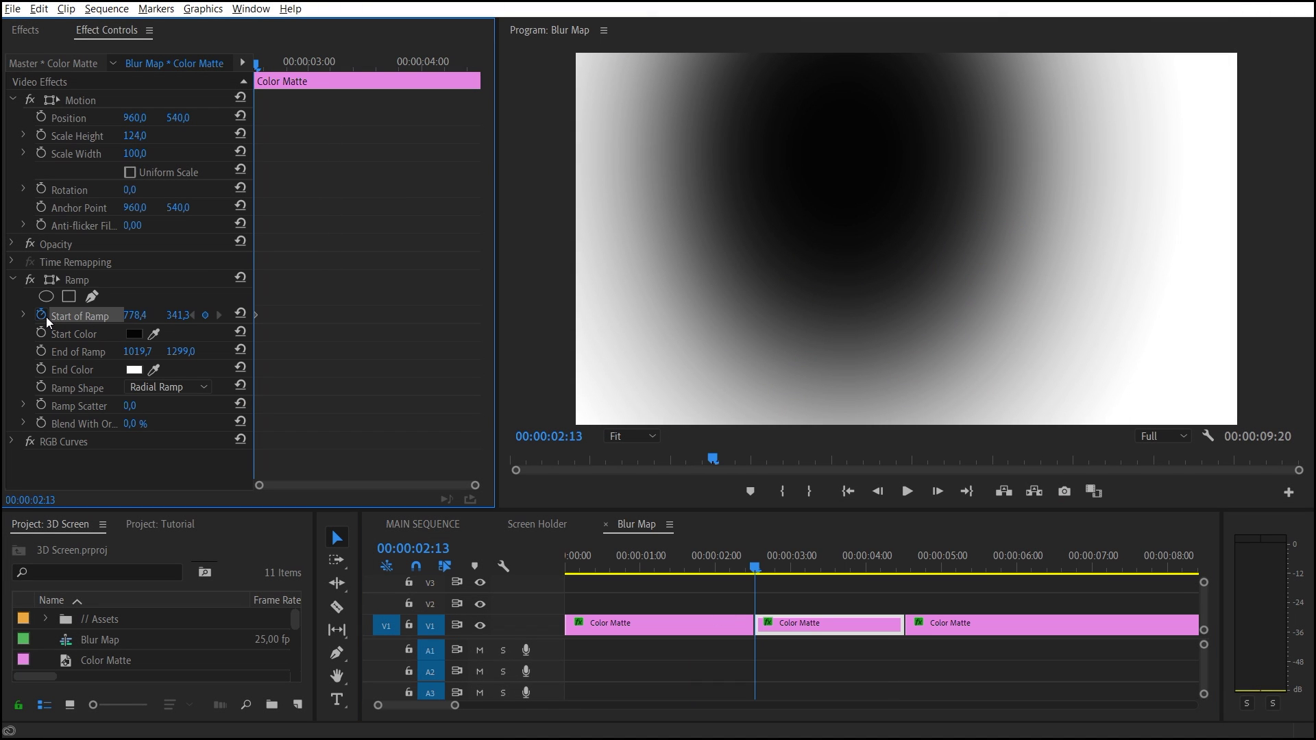
pyautogui.click(78, 281)
pyautogui.moveTo(844, 156); pyautogui.dragTo(824, 228)
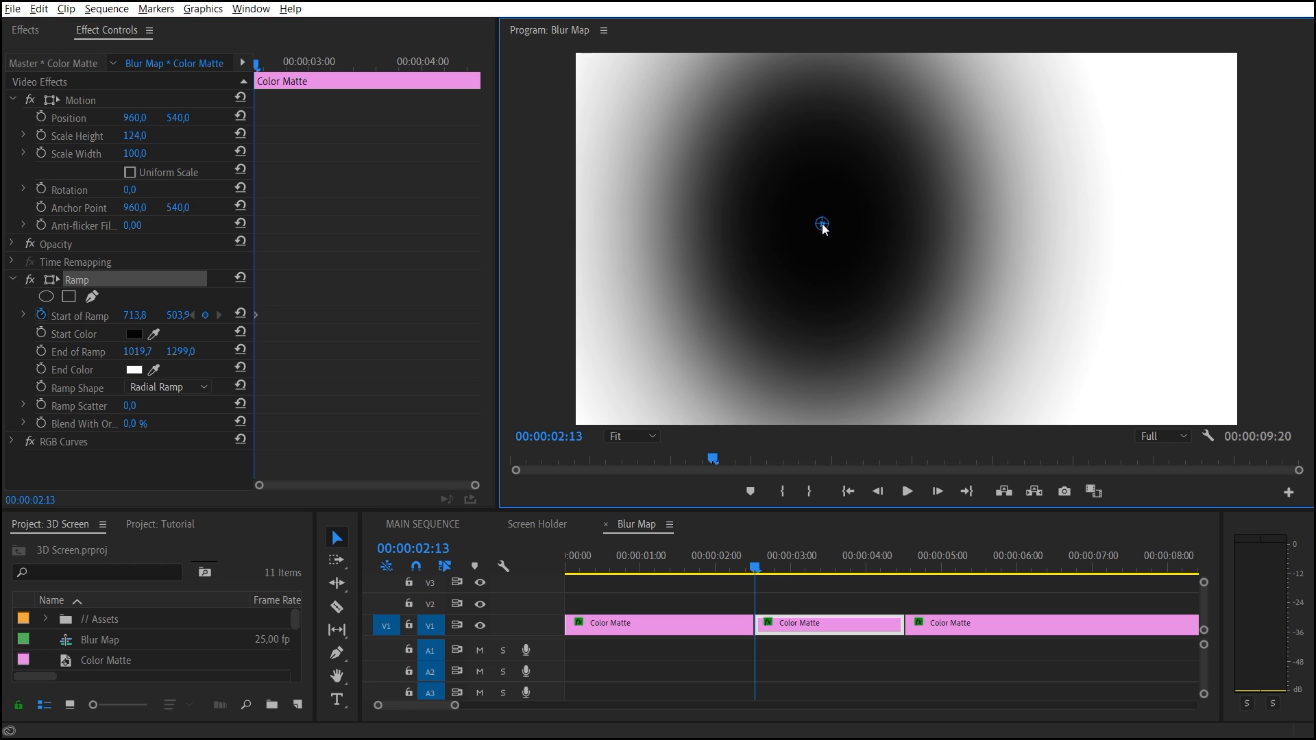
pyautogui.moveTo(755, 566); pyautogui.dragTo(902, 567)
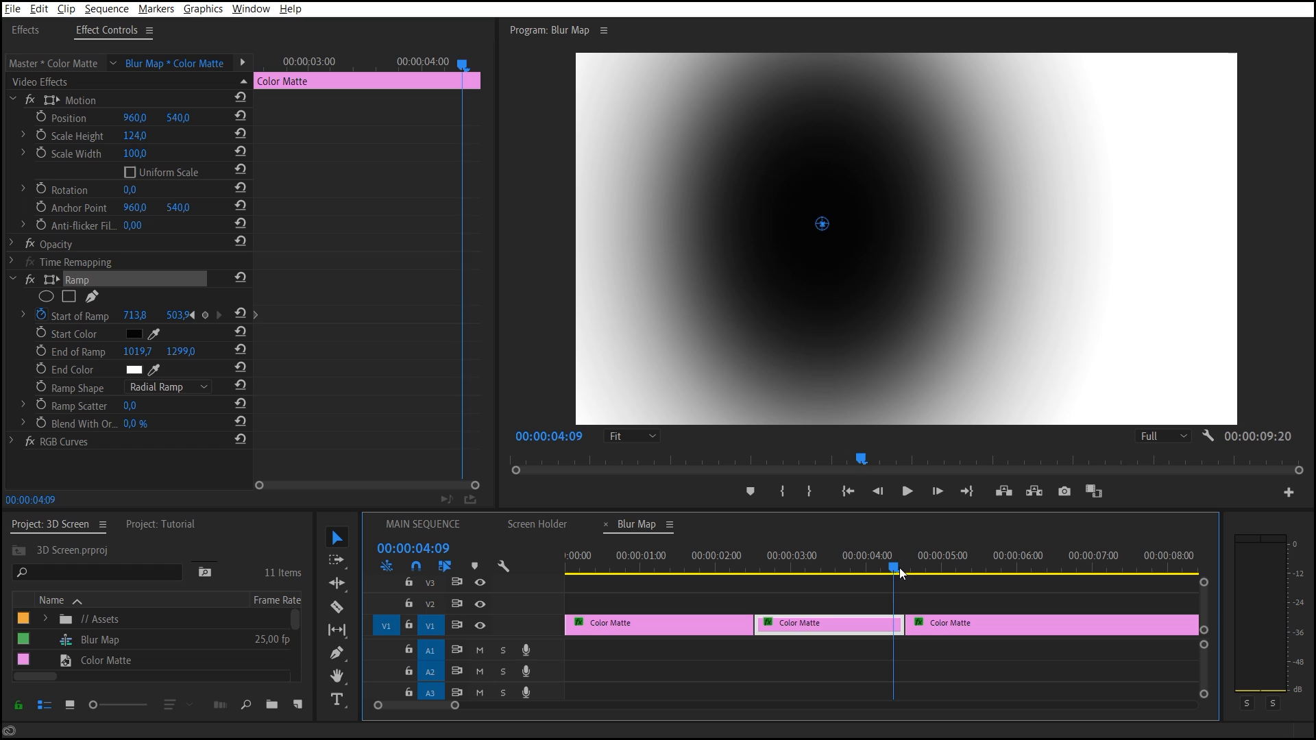
pyautogui.moveTo(821, 226); pyautogui.dragTo(923, 263)
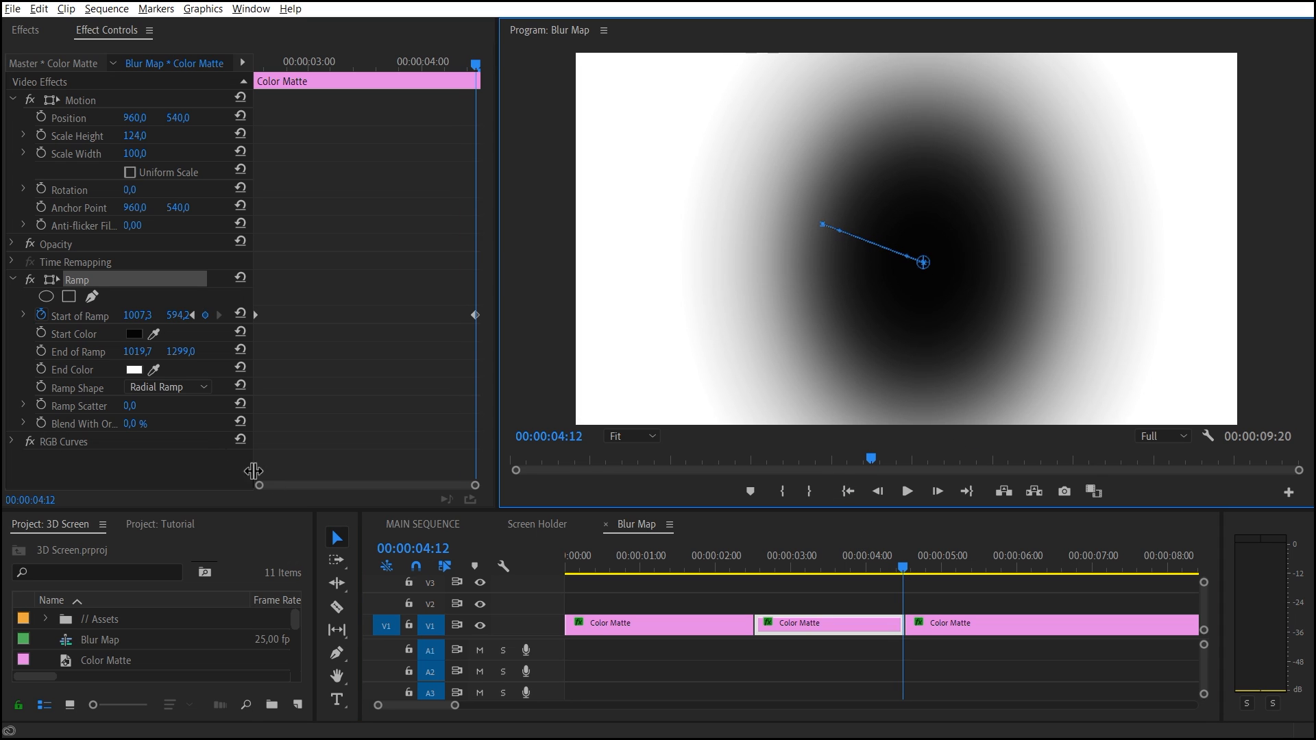
# Widen End of Ramp to spread the gradient, then render a preview of MAIN SEQUENCE.
pyautogui.moveTo(144, 351); pyautogui.dragTo(205, 353)
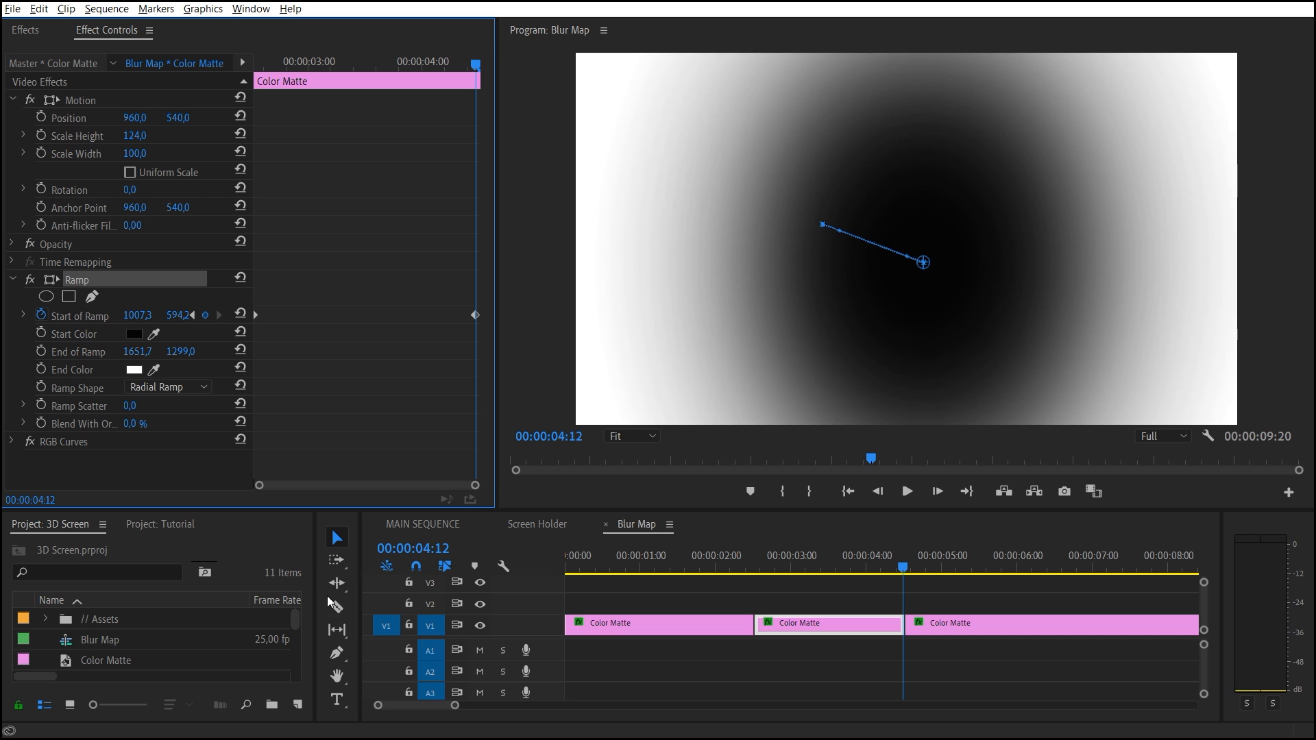
pyautogui.click(411, 525)
pyautogui.press('Return')
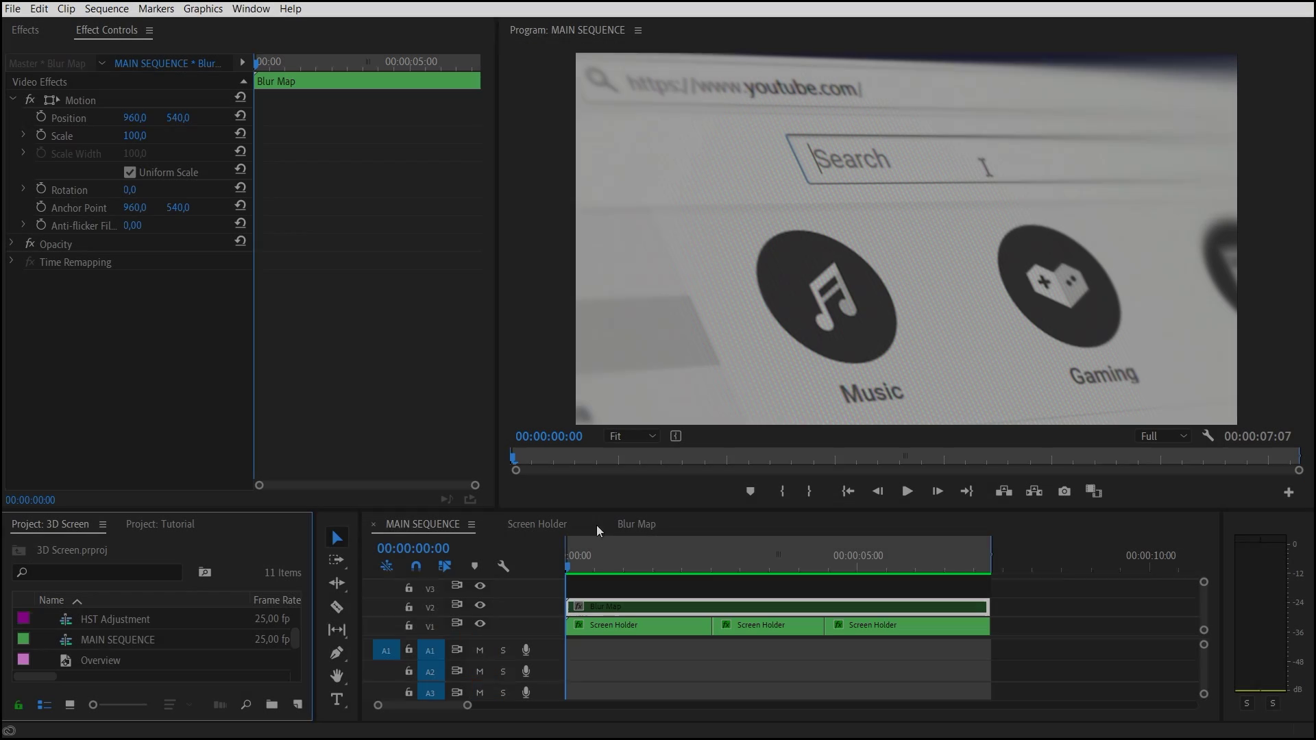
# Create an adjustment layer and place it on V3 spanning the whole sequence.
pyautogui.click(299, 705)
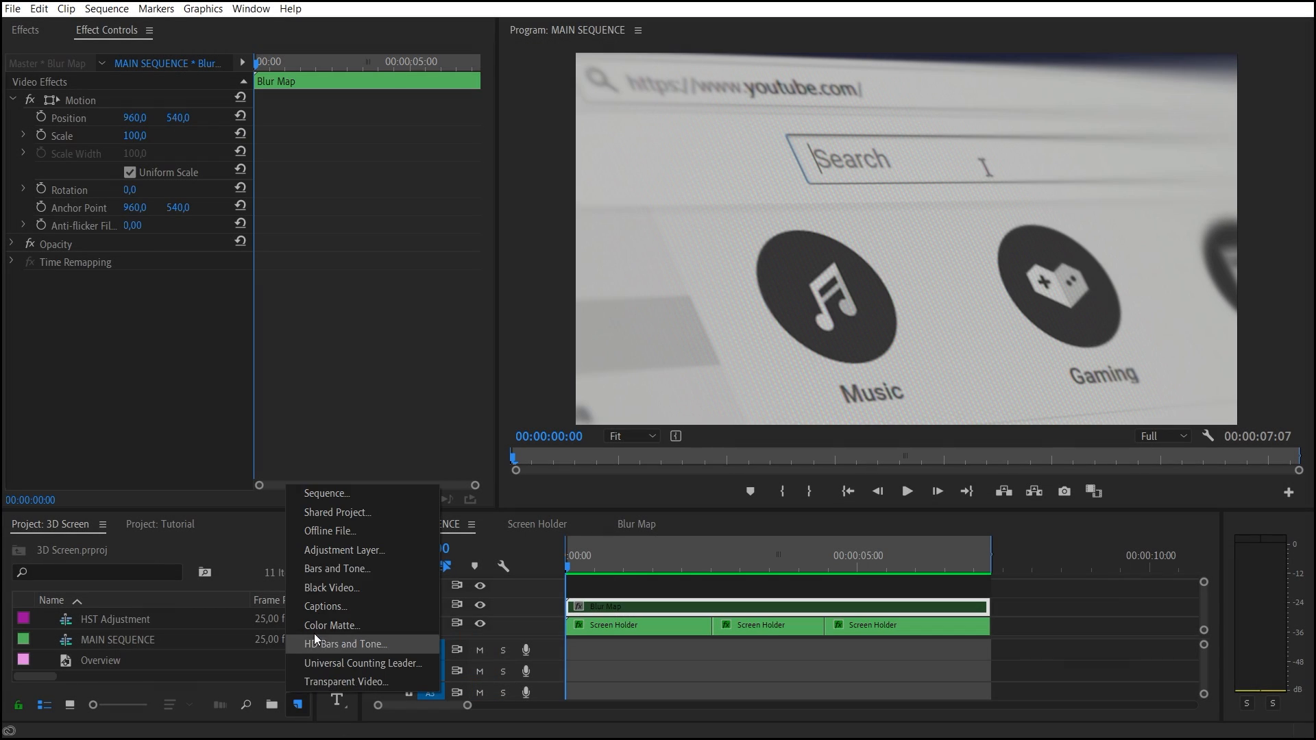
pyautogui.click(335, 550)
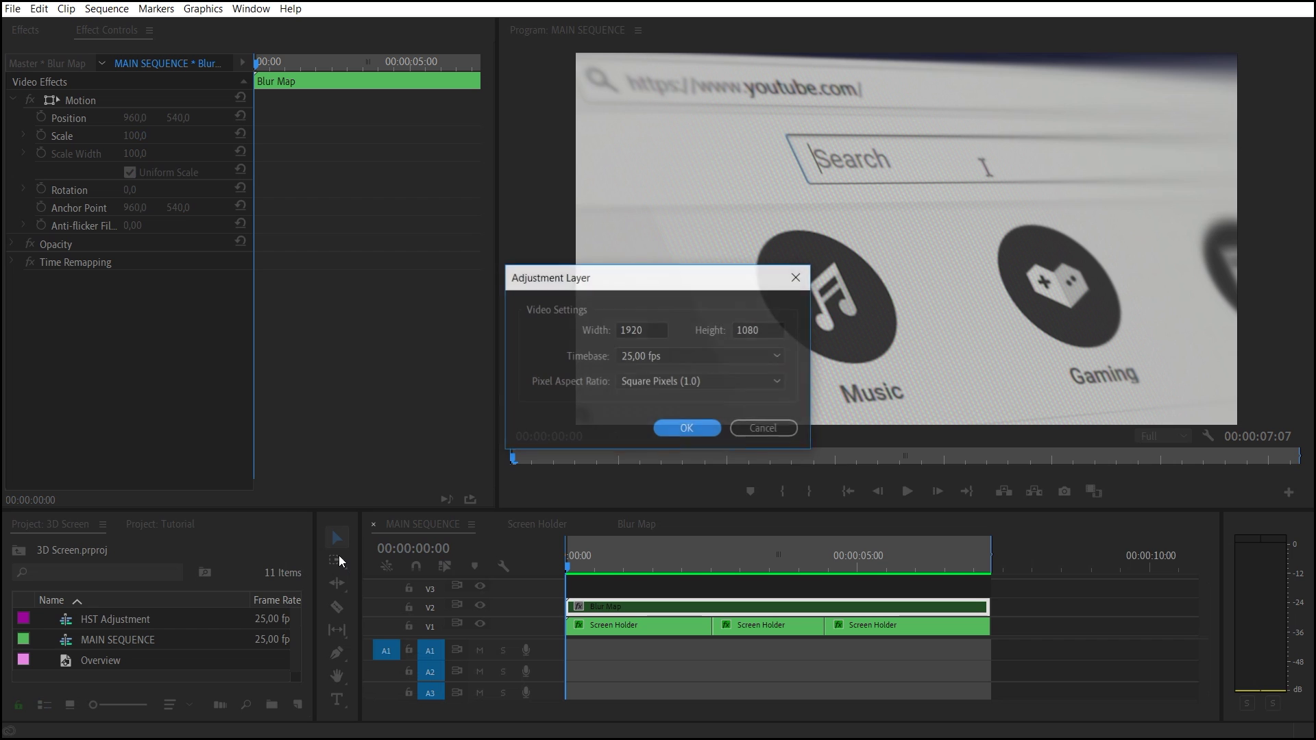
pyautogui.click(678, 423)
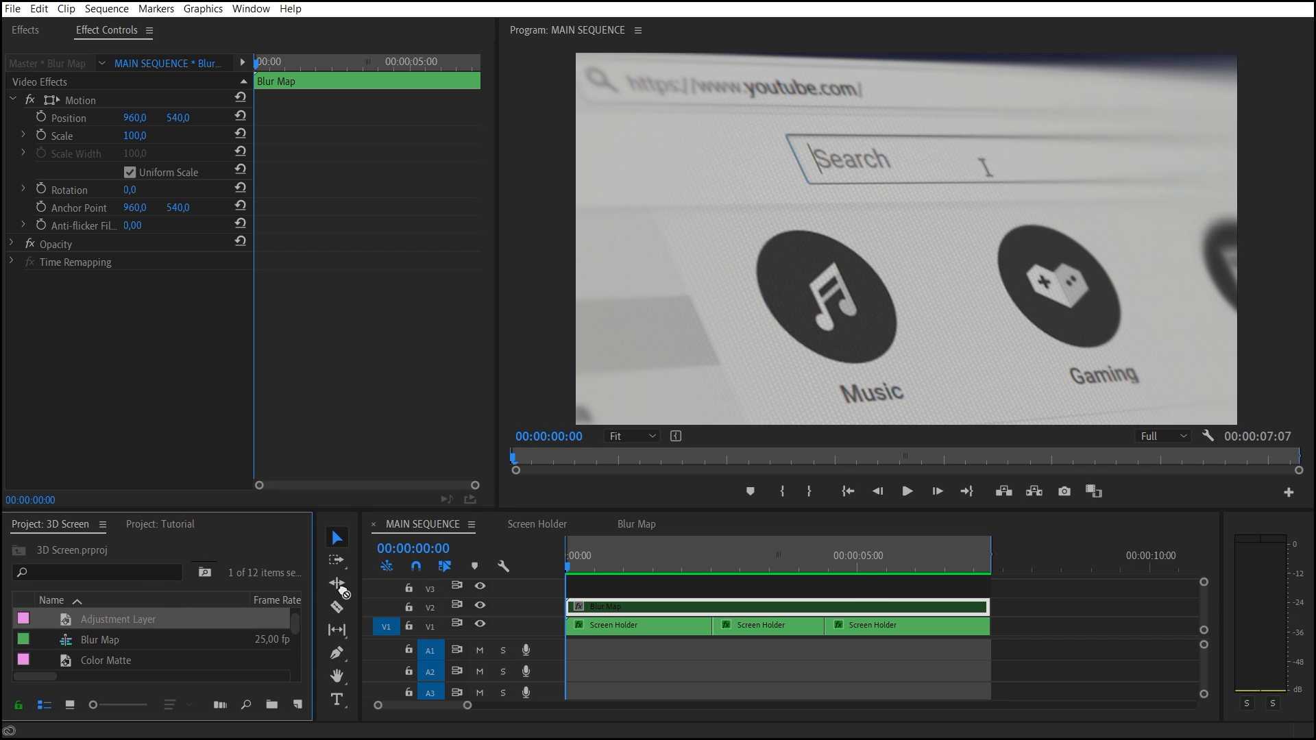
pyautogui.moveTo(449, 587); pyautogui.dragTo(617, 587)
pyautogui.moveTo(856, 587); pyautogui.dragTo(990, 583)
# Rename the adjustment layer clip to Aberrations.
pyautogui.rightClick(877, 592)
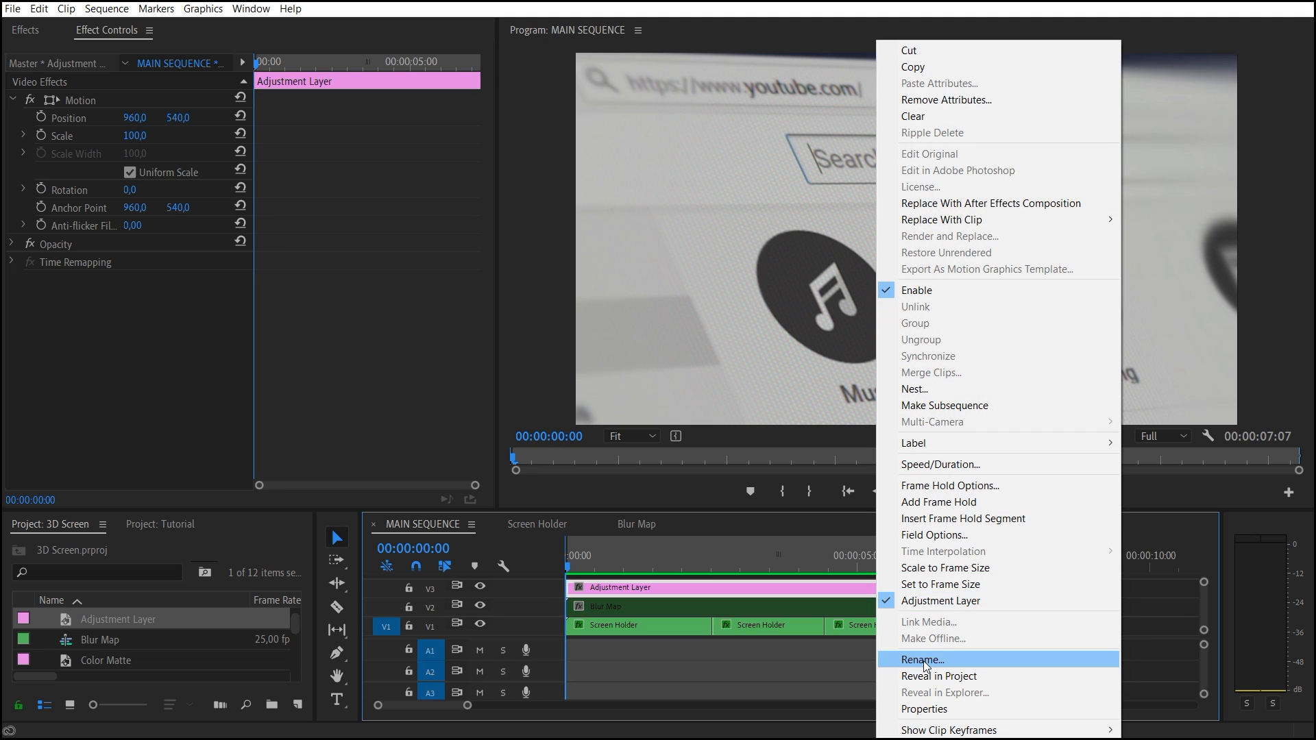
pyautogui.click(925, 661)
pyautogui.press('Return')
# Apply VR Digital Glitch from the Effects library to the Aberrations clip.
pyautogui.click(24, 30)
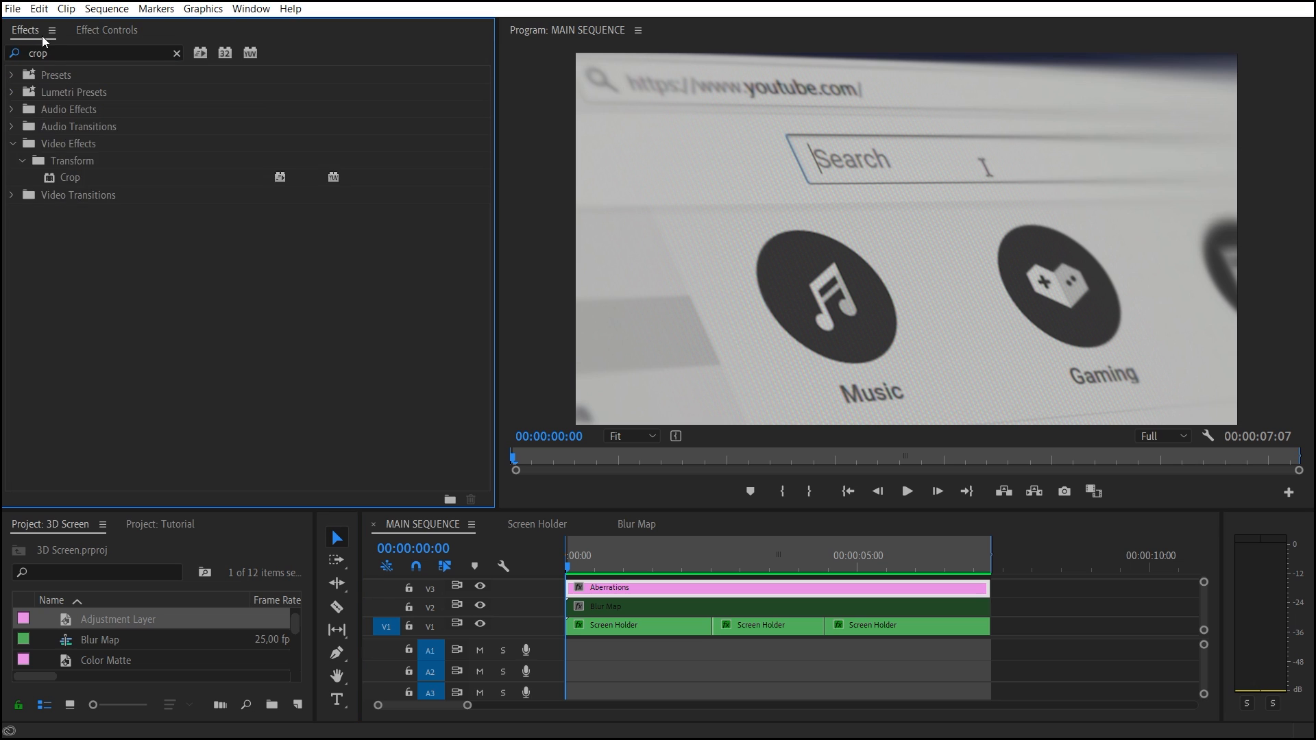
pyautogui.click(93, 52)
pyautogui.write('dig')
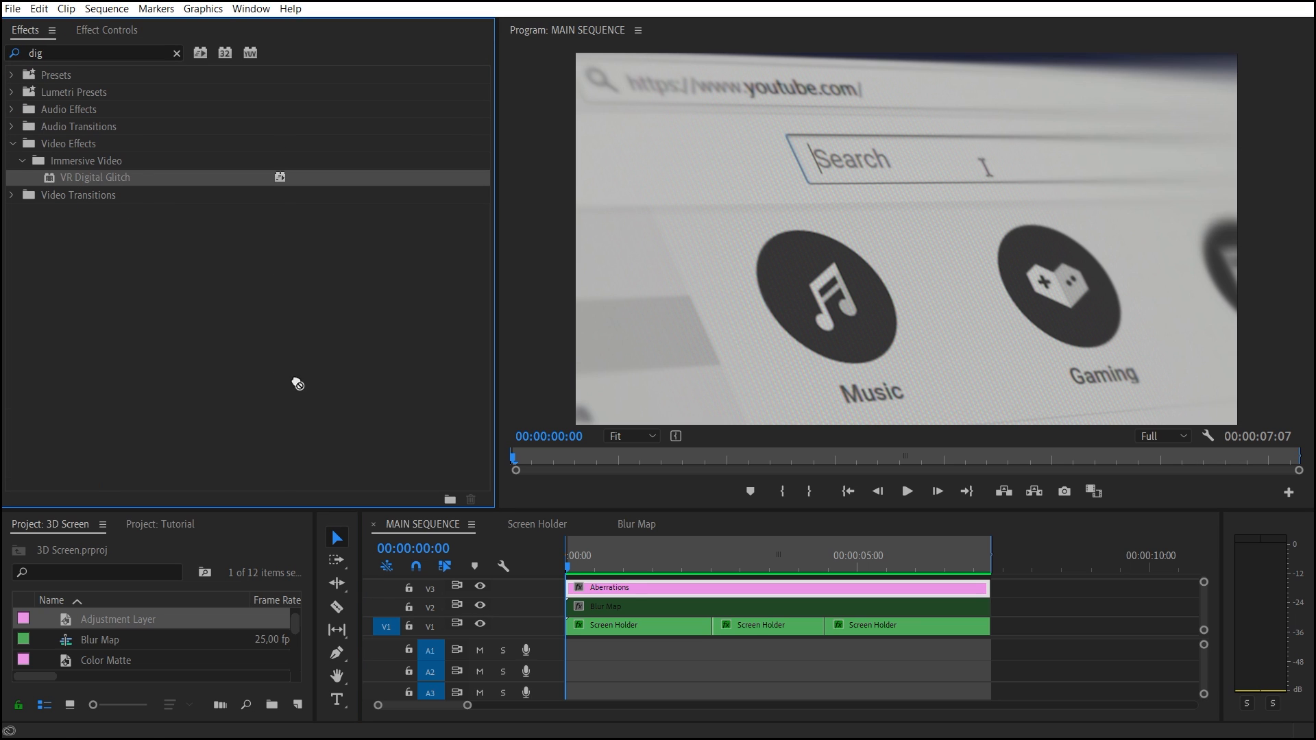
pyautogui.moveTo(95, 177); pyautogui.dragTo(637, 588)
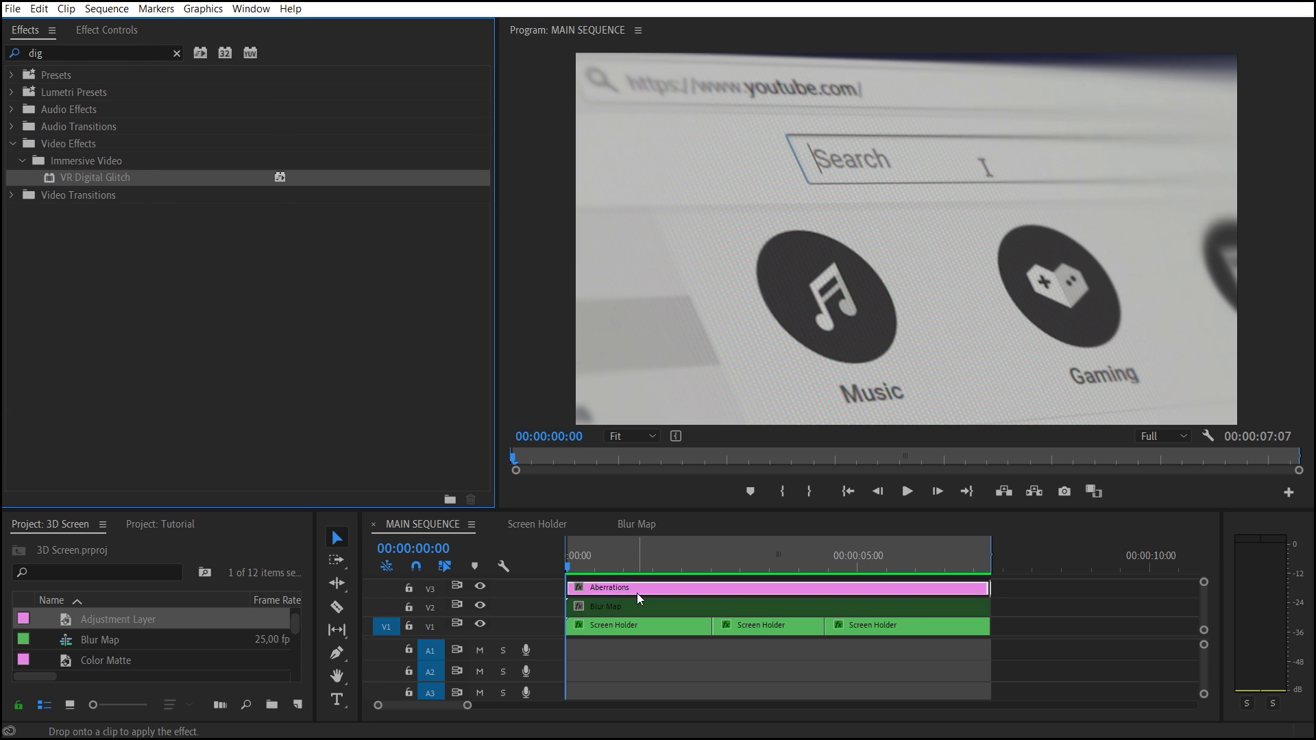
pyautogui.click(99, 28)
# Under Distortion, set Distortion Rate to 0 and Color Distortion to 14 for subtle static fringing.
pyautogui.click(23, 407)
pyautogui.scroll(-2, 36, 411)
pyautogui.moveTo(256, 321); pyautogui.dragTo(364, 321)
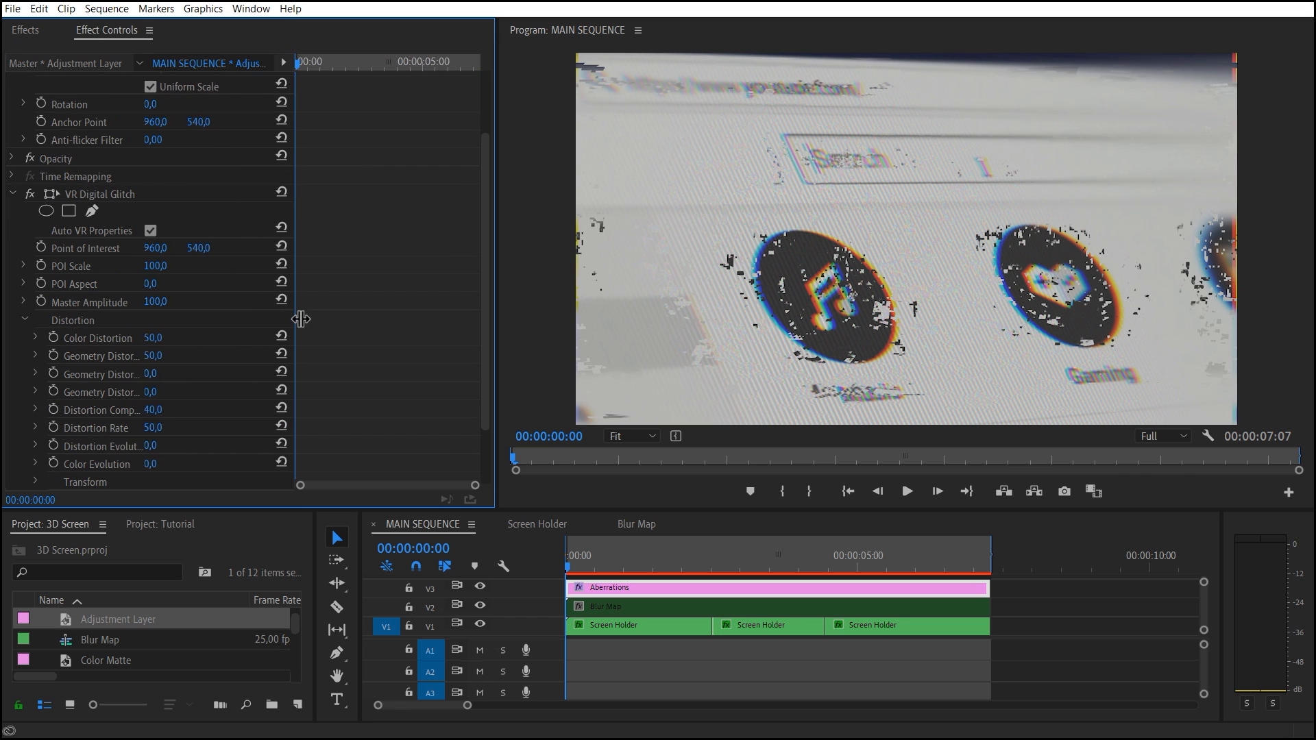
pyautogui.moveTo(185, 428); pyautogui.dragTo(177, 428)
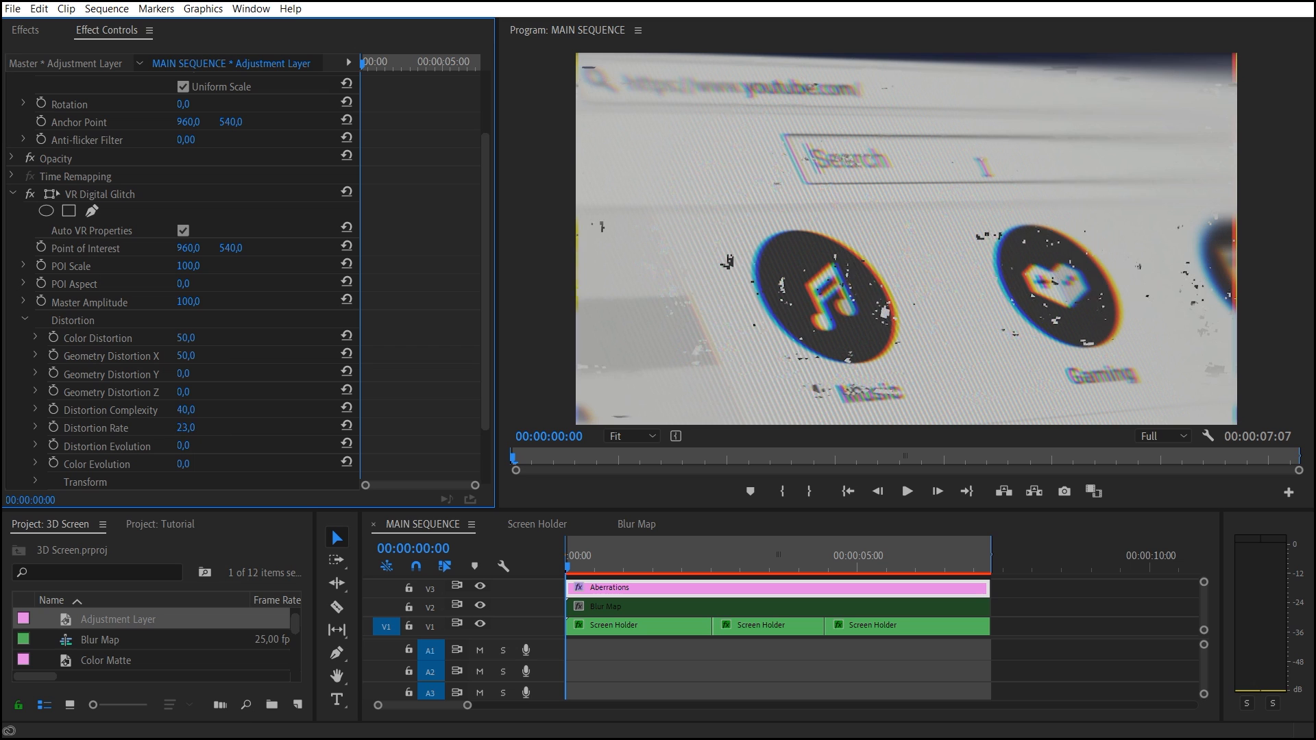
pyautogui.moveTo(186, 339); pyautogui.dragTo(176, 338)
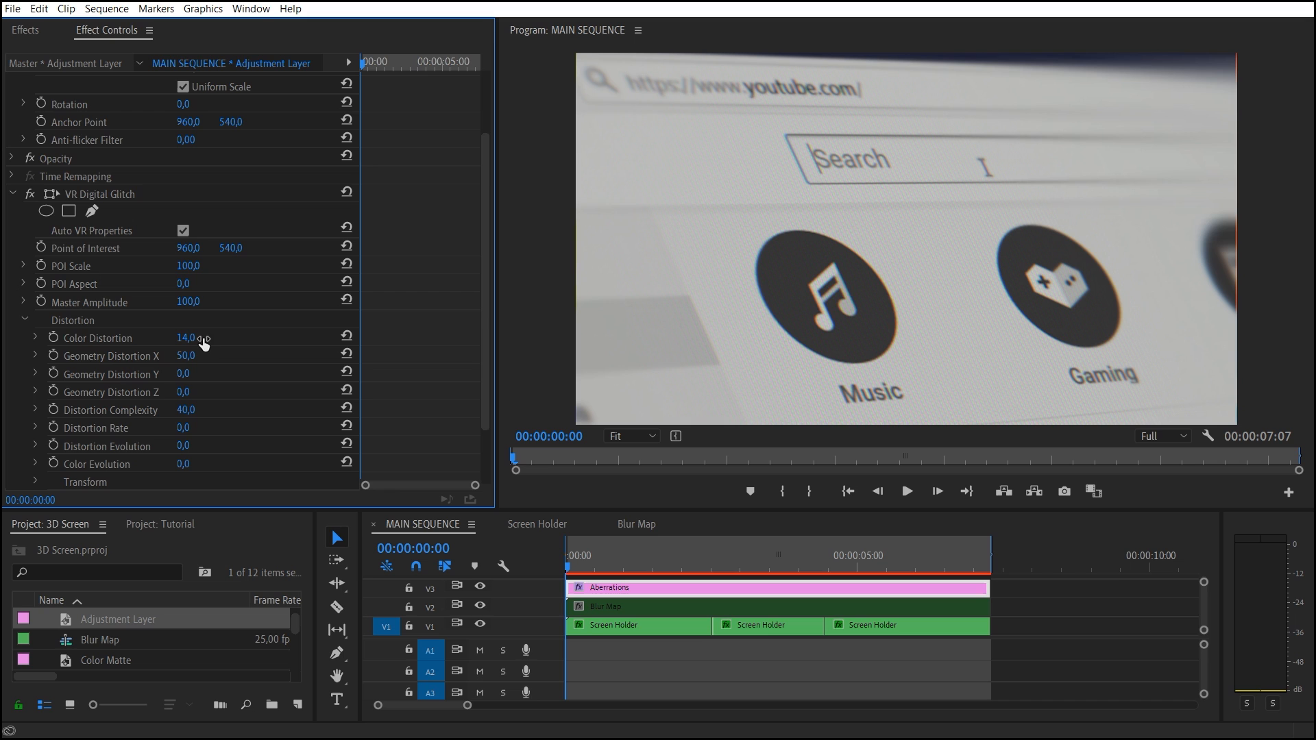
# Apply Lens Distortion to the Aberrations clip with Curvature set to 11.
pyautogui.click(24, 30)
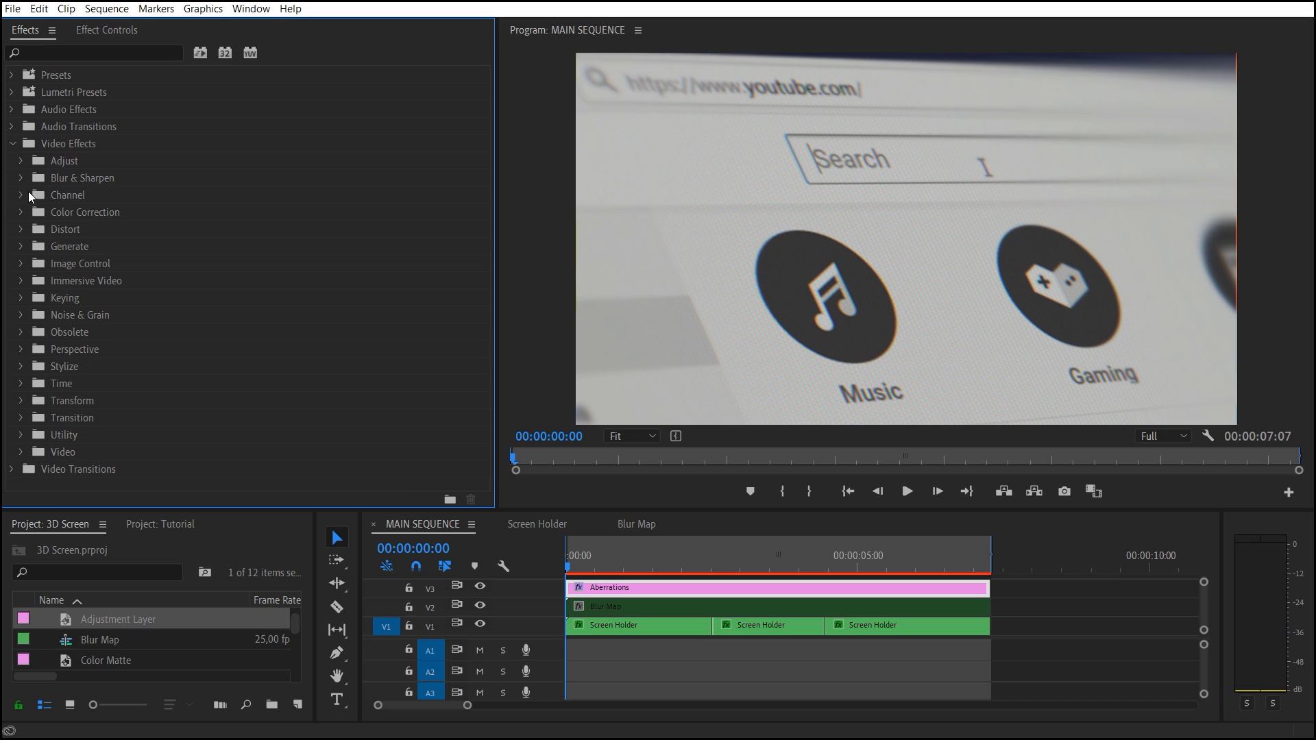
pyautogui.click(22, 231)
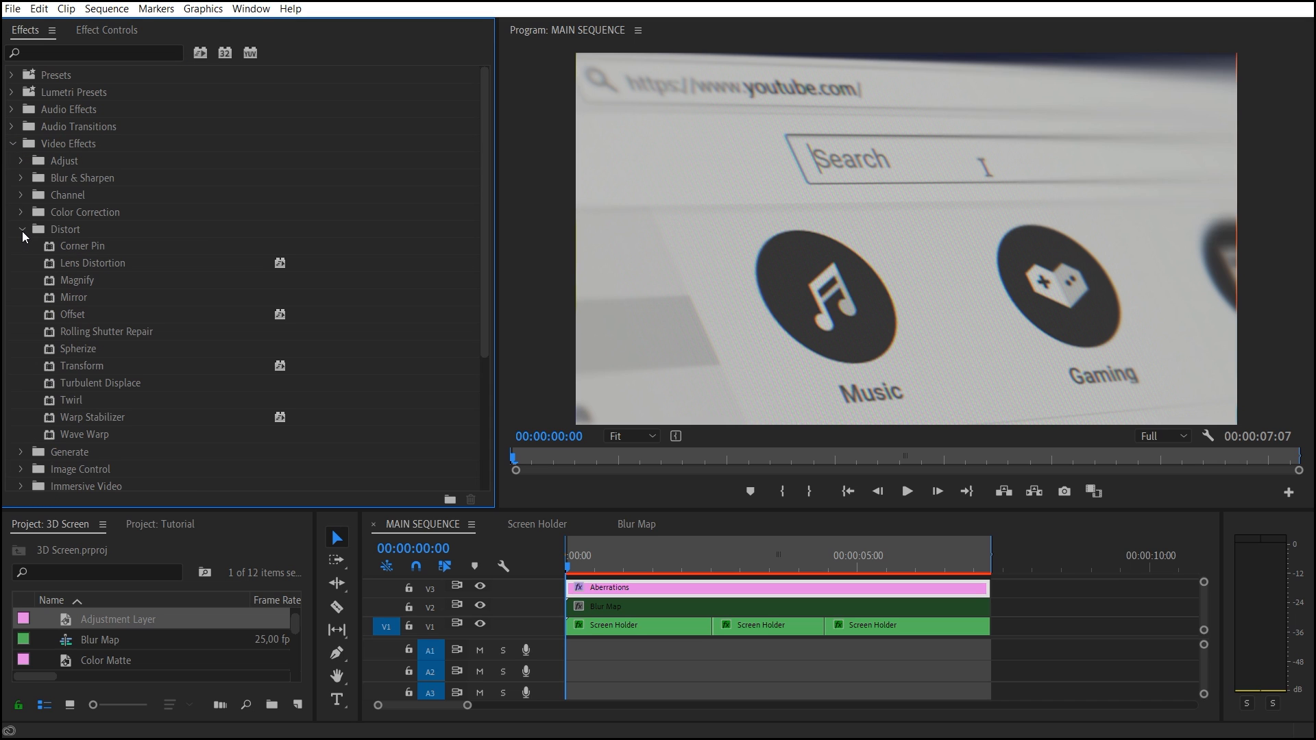
pyautogui.moveTo(87, 263); pyautogui.dragTo(650, 587)
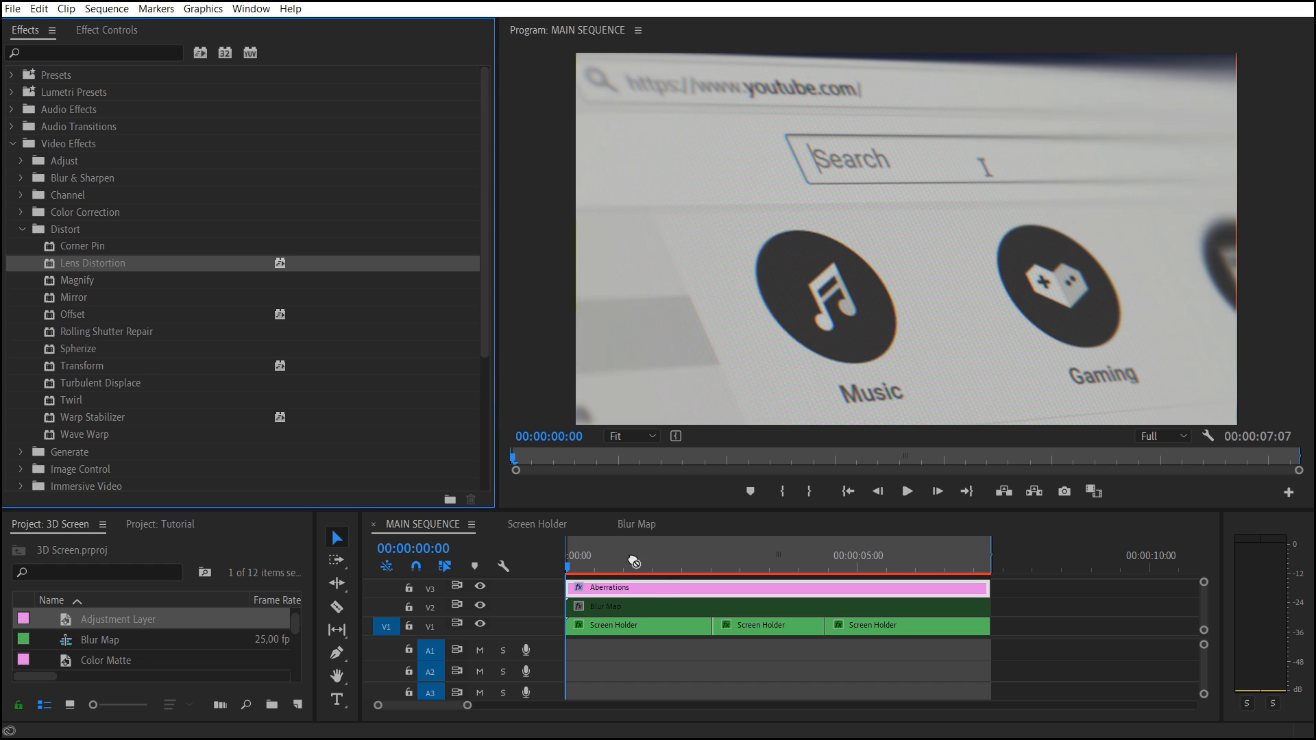
pyautogui.click(106, 30)
pyautogui.scroll(-5, 241, 339)
pyautogui.scroll(-3, 242, 339)
pyautogui.click(181, 355)
pyautogui.write('13')
pyautogui.press('Return')
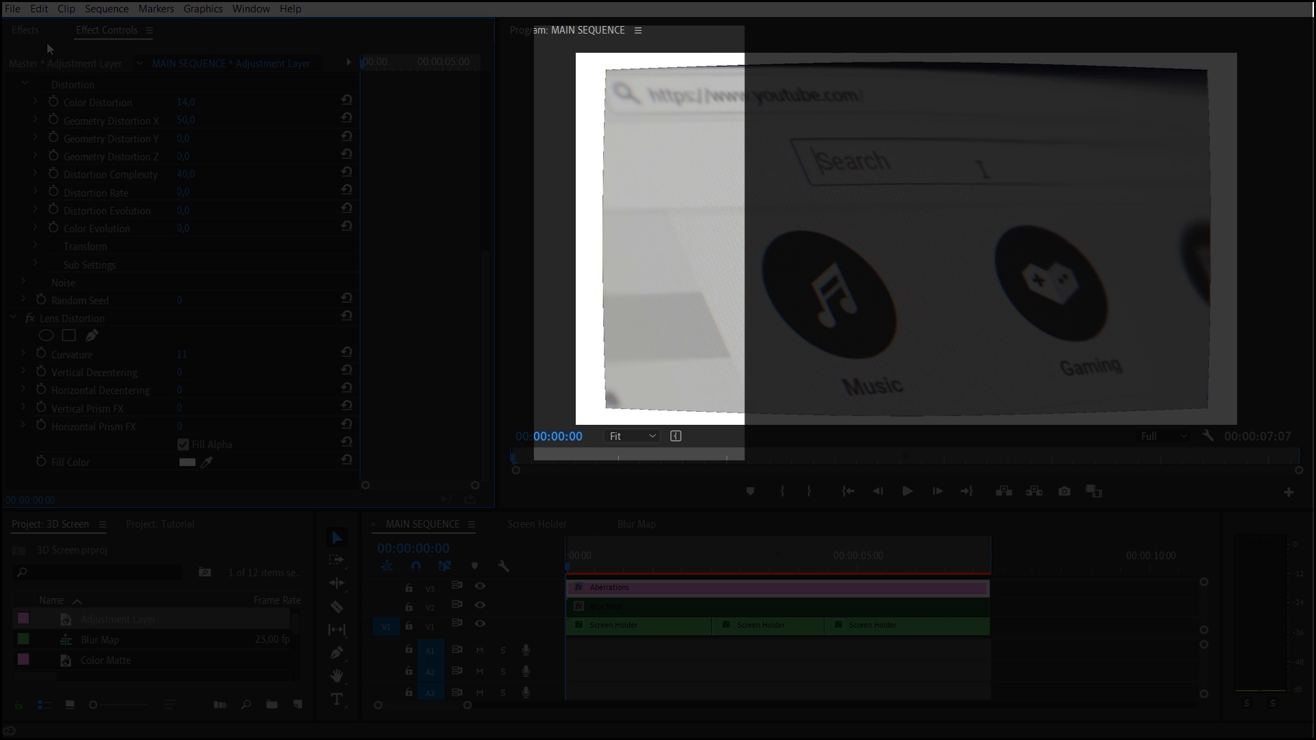
# Add a Transform effect scaled to about 110 to hide the curved edges, then render a preview.
pyautogui.click(32, 29)
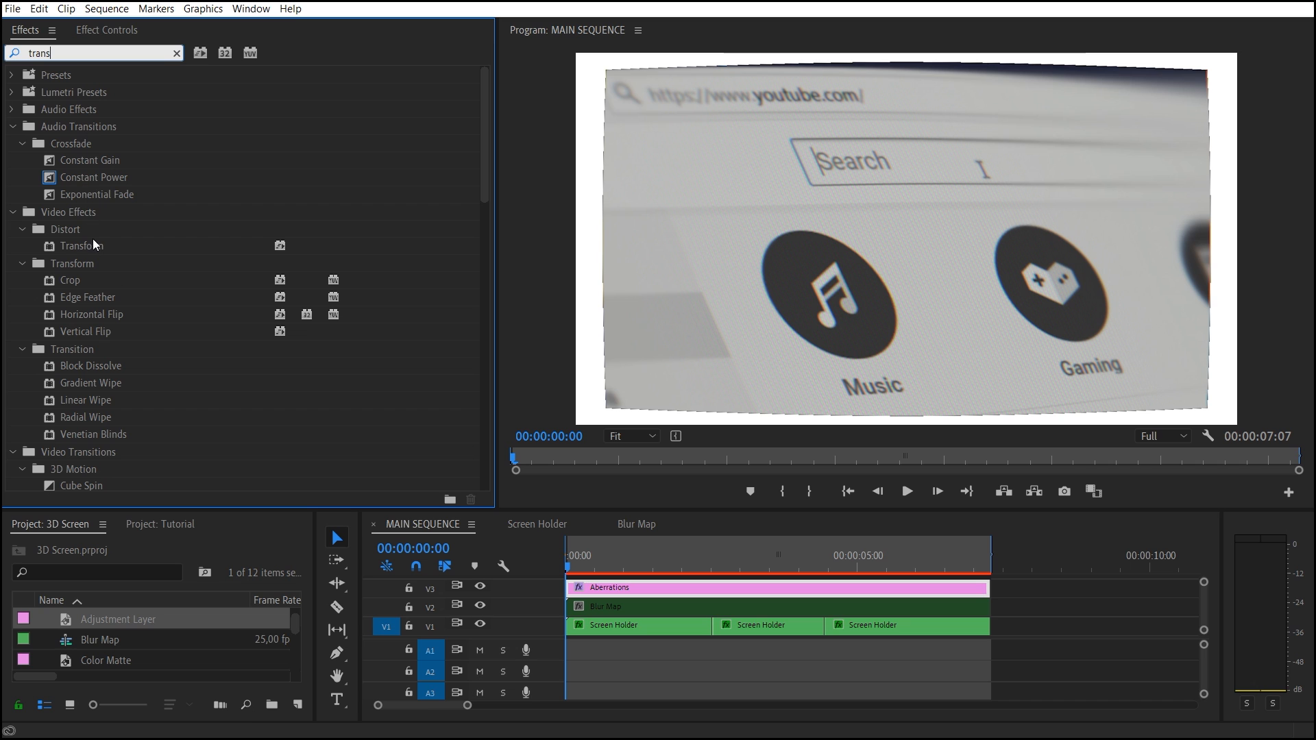
pyautogui.click(96, 246)
pyautogui.moveTo(562, 527); pyautogui.dragTo(676, 586)
pyautogui.click(107, 31)
pyautogui.scroll(-5, 232, 419)
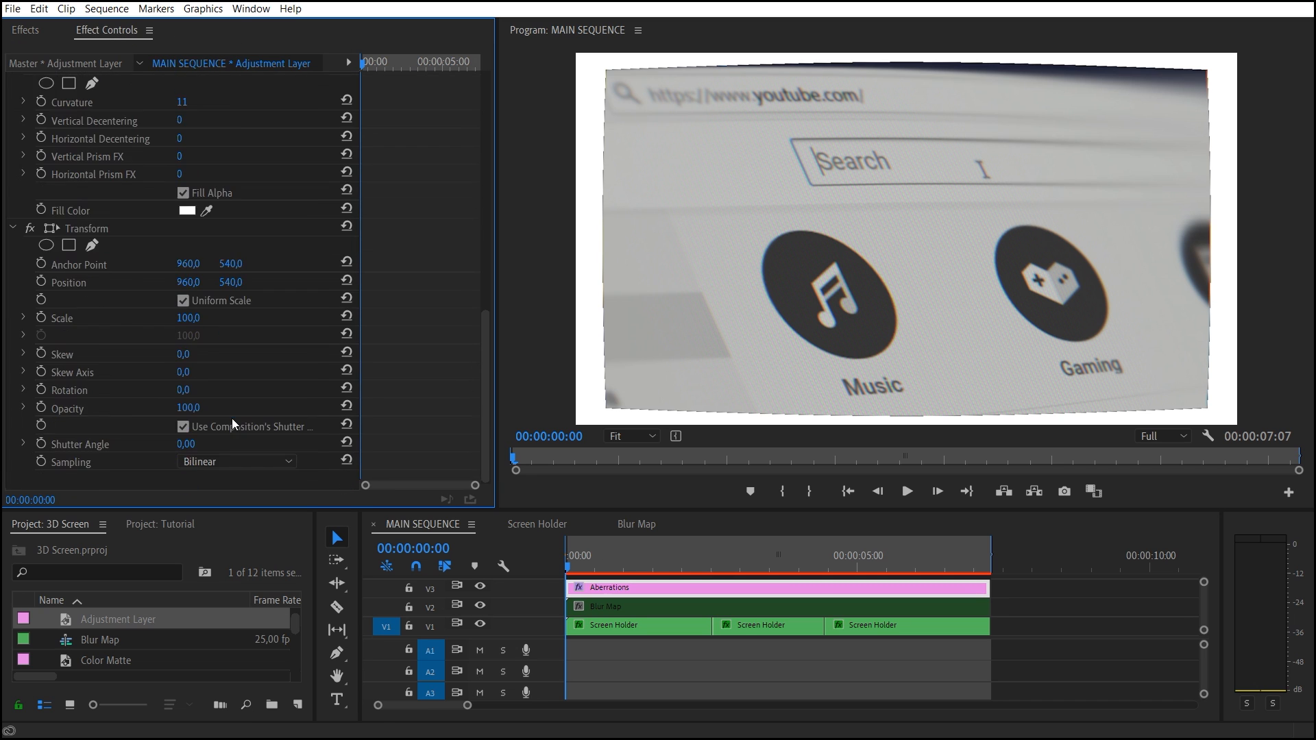
pyautogui.moveTo(188, 319); pyautogui.dragTo(211, 318)
pyautogui.press('Return')
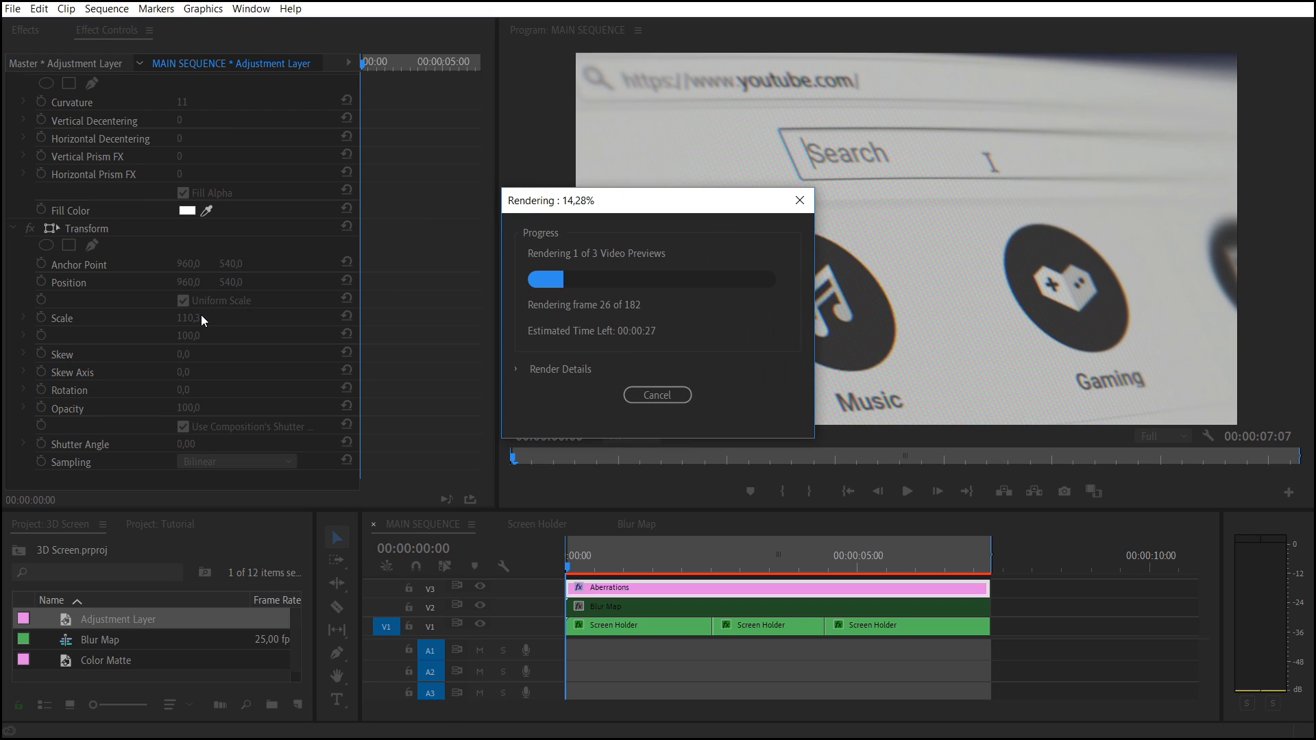